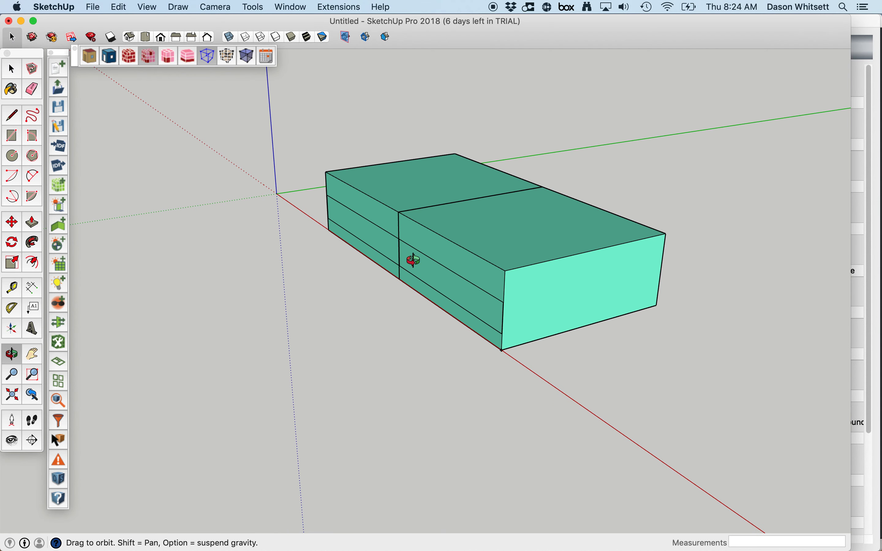
Step: Render the model by thermal zone and select each of the two spaces in turn to check their zones
{"action": "key", "text": "space"}
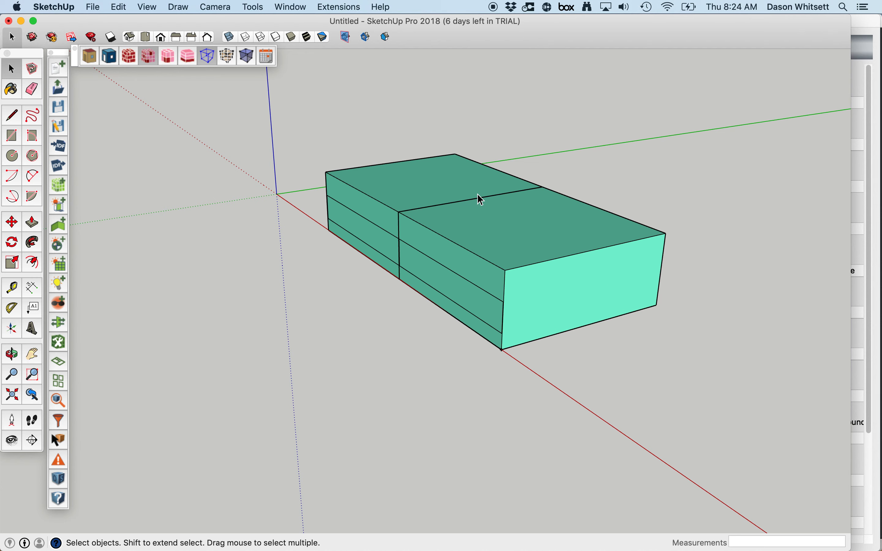
{"action": "left_click", "coordinate": [170, 56]}
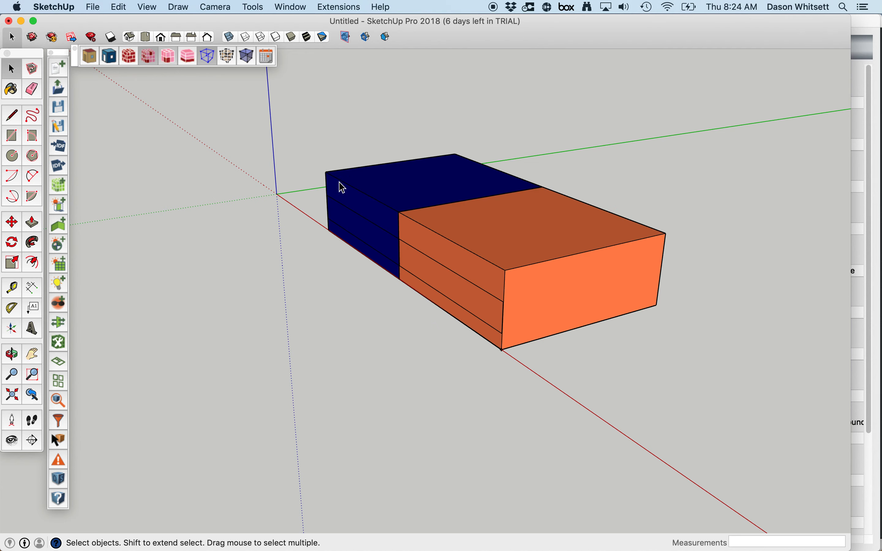
{"action": "middle_click_drag", "start_coordinate": [338, 185], "coordinate": [477, 258]}
{"action": "left_click", "coordinate": [579, 220]}
{"action": "left_click", "coordinate": [415, 186]}
{"action": "left_click", "coordinate": [474, 244]}
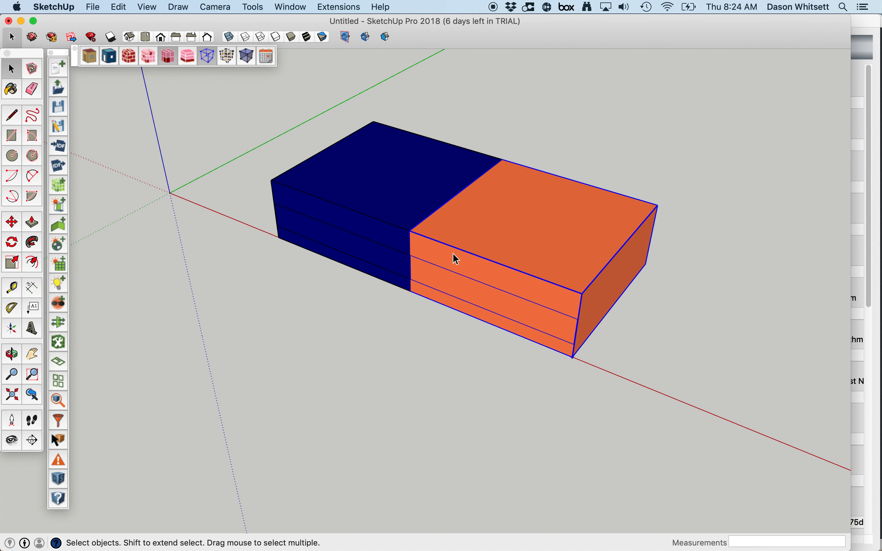
{"action": "left_click", "coordinate": [334, 358]}
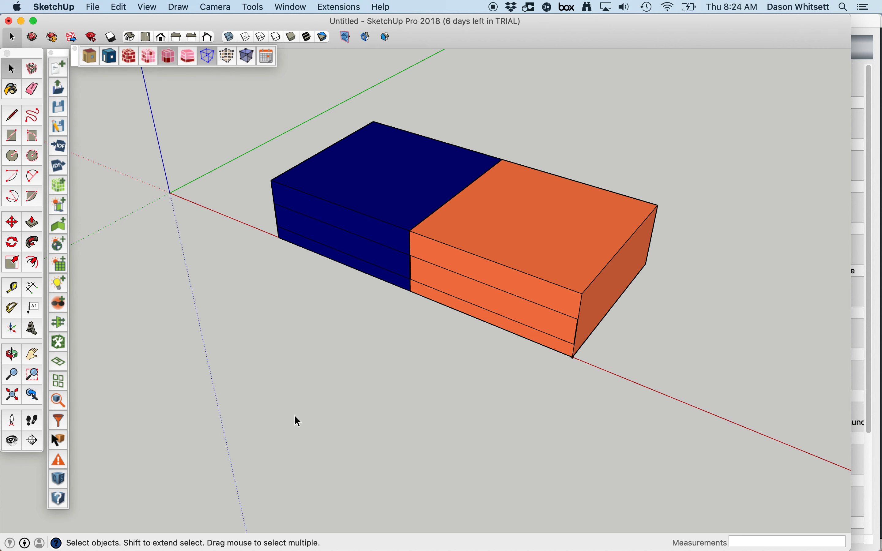
Step: Render the model by surface type
{"action": "left_click", "coordinate": [552, 243]}
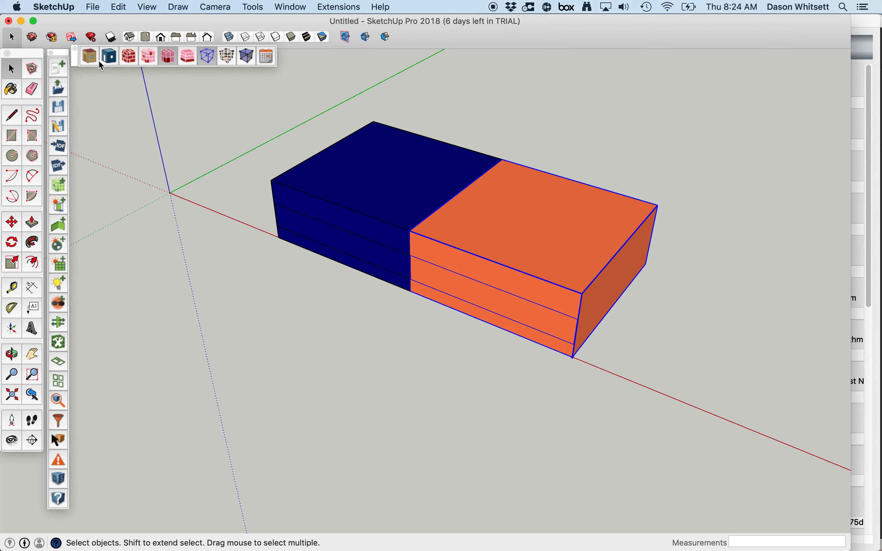
{"action": "left_click", "coordinate": [89, 57]}
{"action": "left_click", "coordinate": [737, 348]}
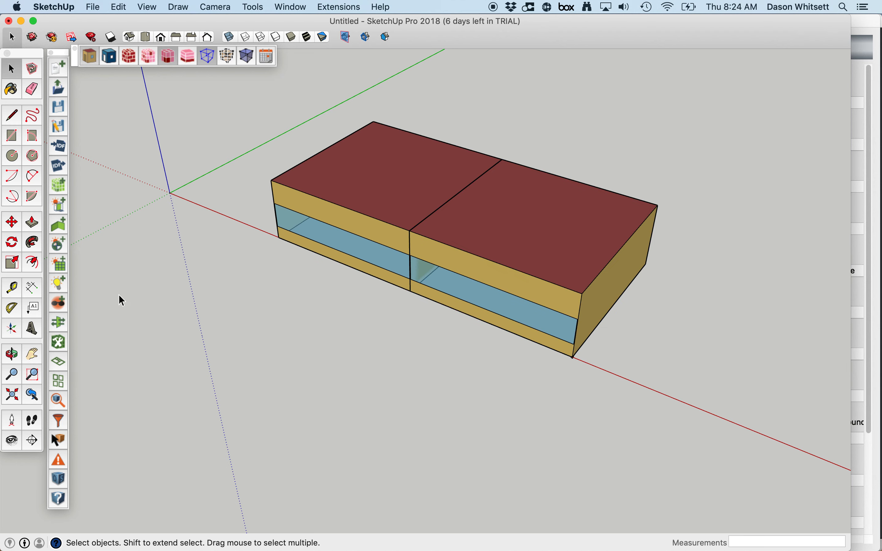
Step: Place a horizontal section plane through the window band and copy it about 2' 5 11/16" higher
{"action": "left_click", "coordinate": [32, 440]}
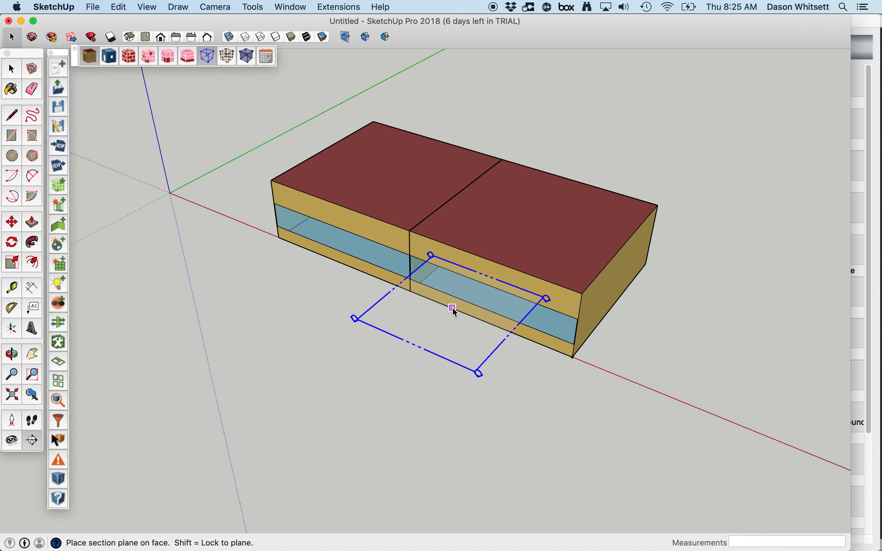
{"action": "left_click", "coordinate": [407, 267]}
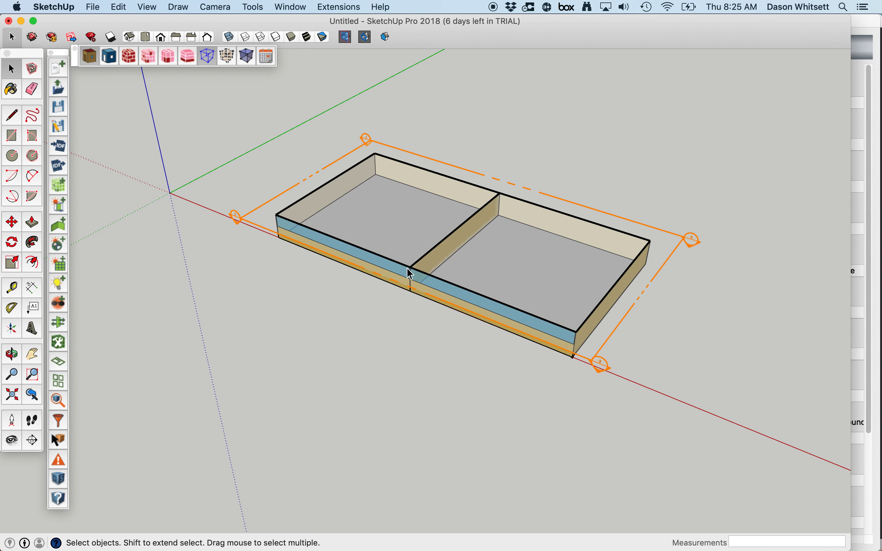
{"action": "left_click", "coordinate": [684, 241]}
{"action": "key", "text": "m"}
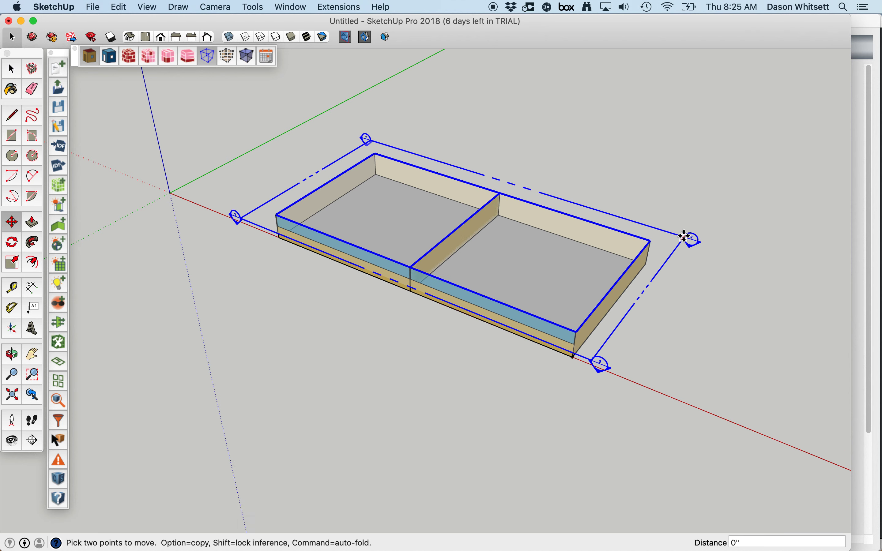
{"action": "left_click", "coordinate": [685, 237]}
{"action": "left_click", "coordinate": [685, 226]}
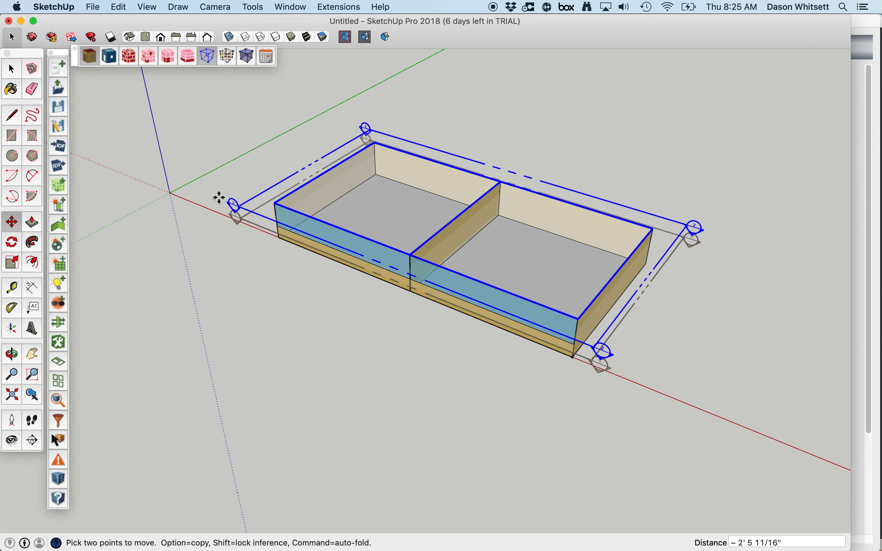
{"action": "left_click", "coordinate": [12, 70]}
{"action": "left_click", "coordinate": [603, 143]}
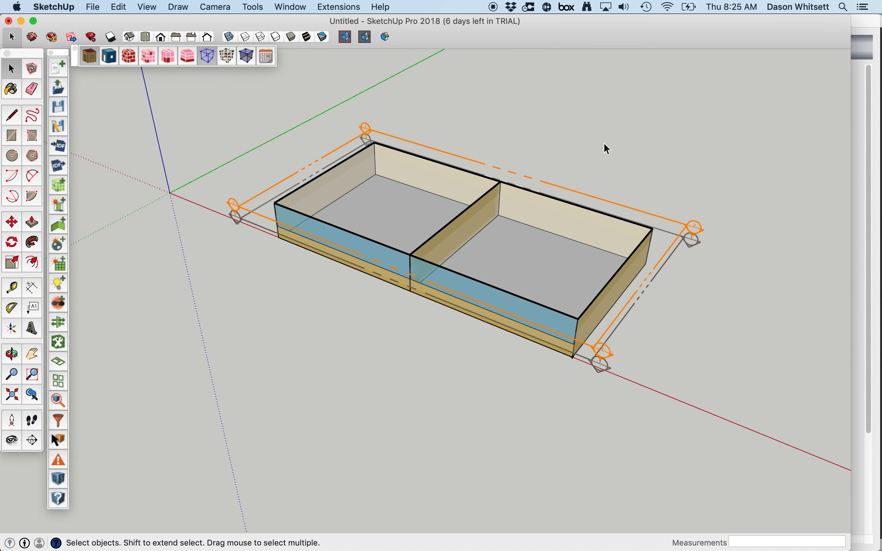
Step: Open the space farther from the origin and insert an illuminance map at its back corner beside the partition wall
{"action": "middle_click_drag", "start_coordinate": [404, 363], "coordinate": [409, 453]}
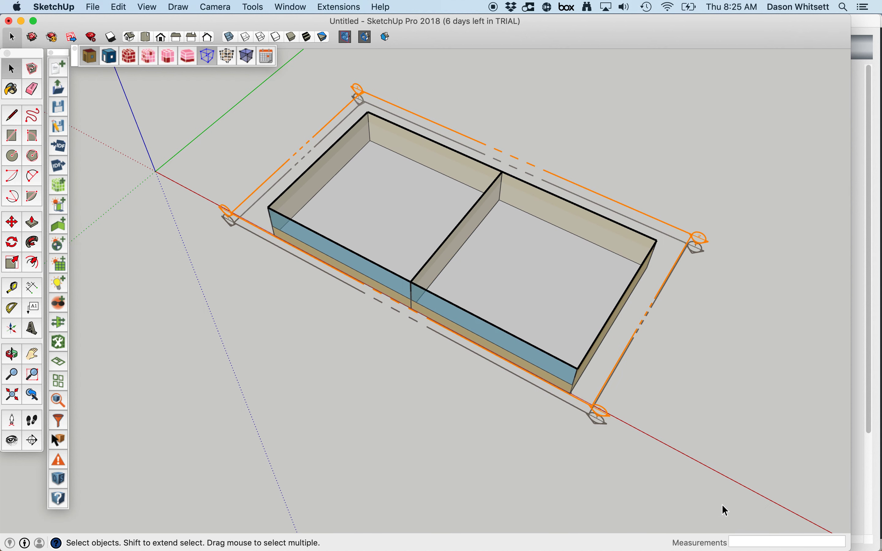
{"action": "double_click", "coordinate": [561, 302]}
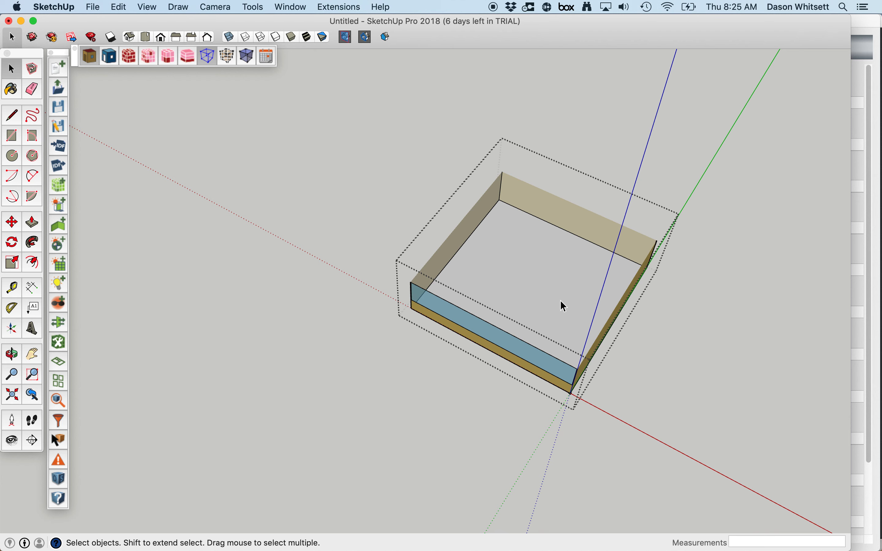
{"action": "left_click", "coordinate": [63, 268]}
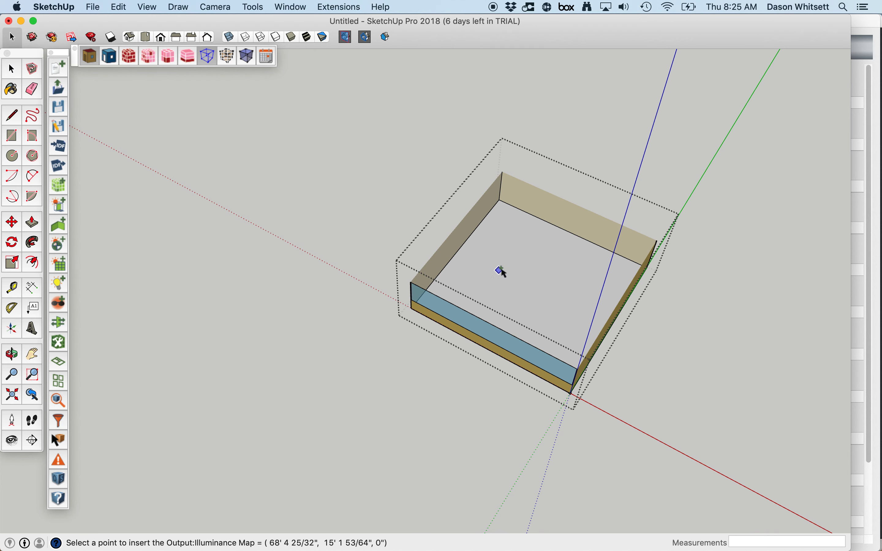
{"action": "left_click", "coordinate": [505, 206]}
Step: Measure the illuminance map's height from the bottom corner of the space directly below it
{"action": "middle_click_drag", "start_coordinate": [507, 217], "coordinate": [776, 392]}
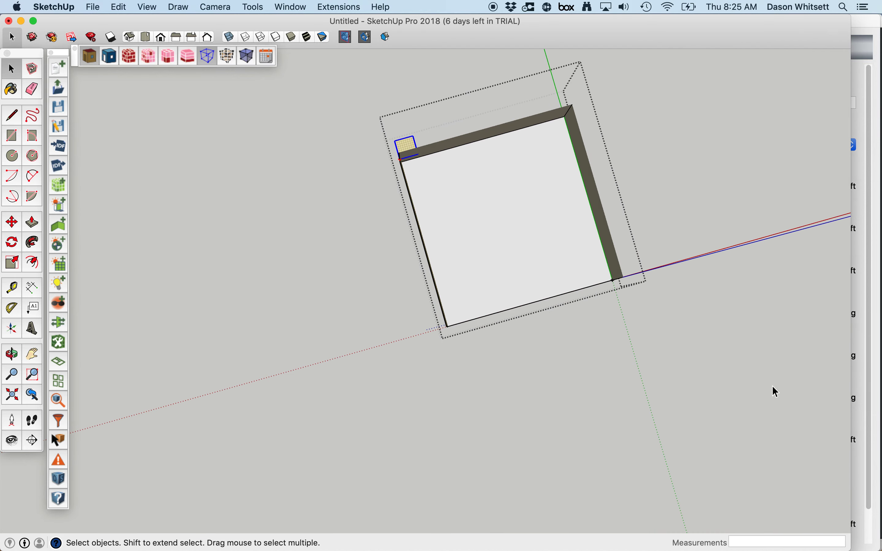
{"action": "middle_click_drag", "start_coordinate": [364, 192], "coordinate": [185, 400]}
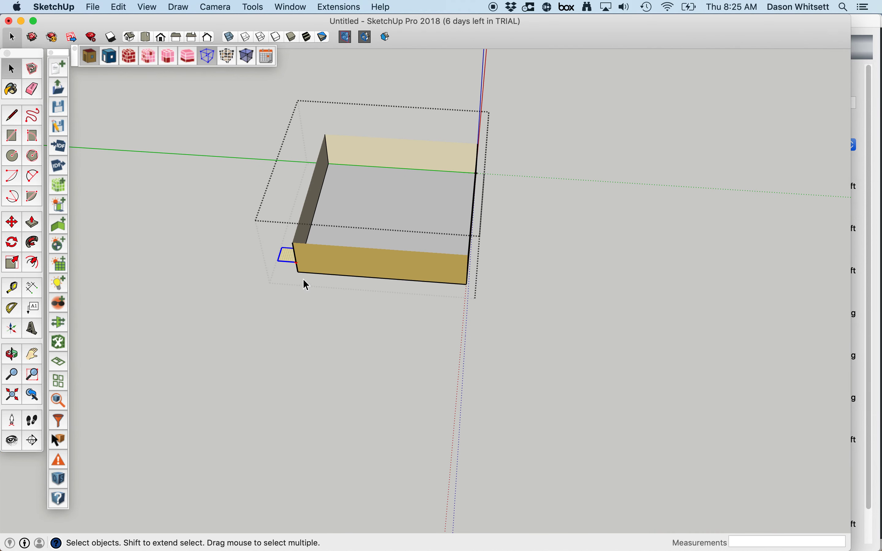
{"action": "scroll", "coordinate": [303, 281], "scroll_direction": "up", "scroll_amount": 5}
{"action": "middle_click_drag", "start_coordinate": [242, 268], "coordinate": [310, 213]}
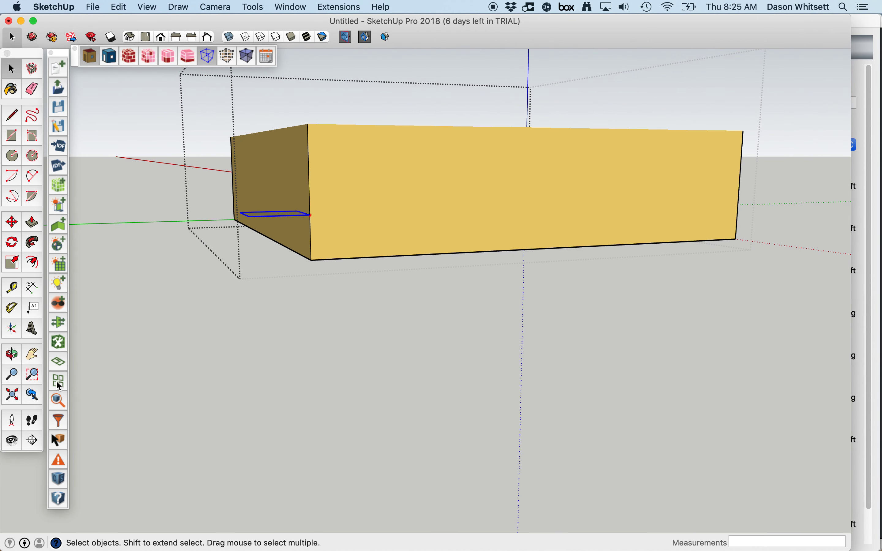
{"action": "left_click", "coordinate": [12, 288]}
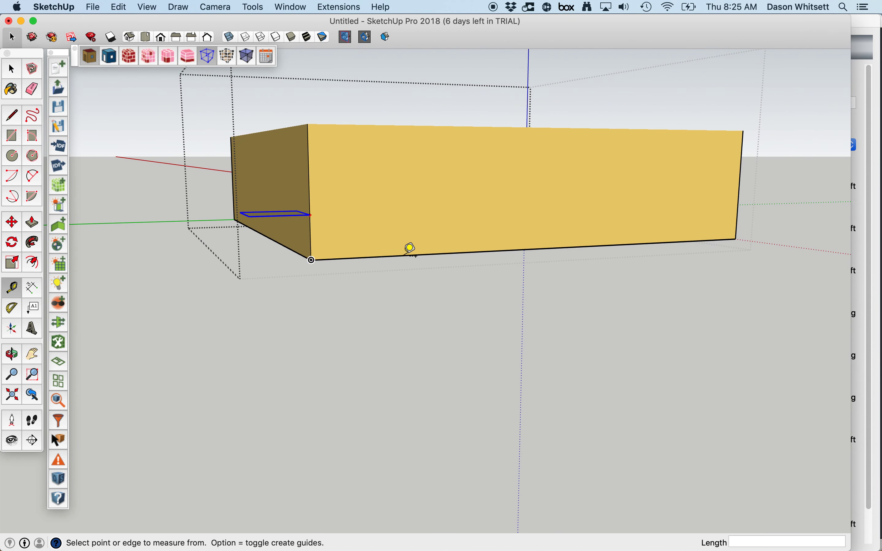
{"action": "left_click", "coordinate": [312, 260]}
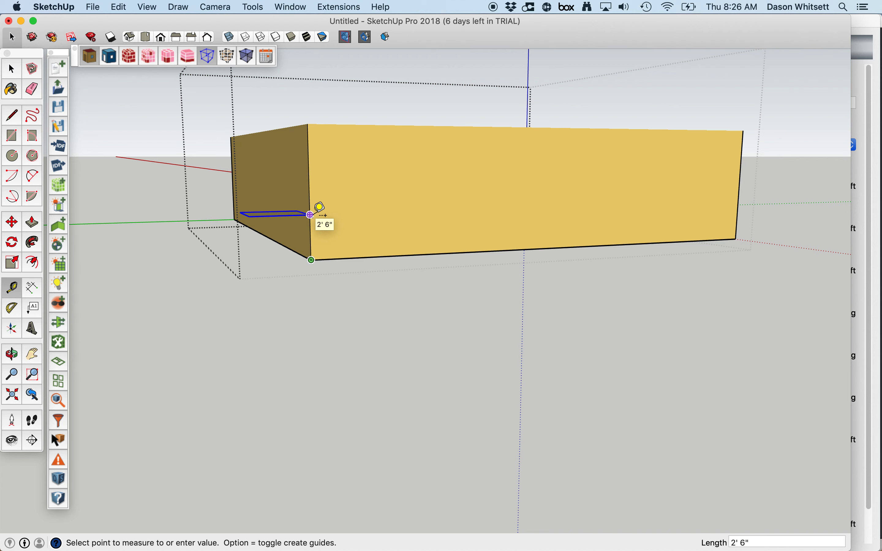
{"action": "left_click", "coordinate": [310, 214]}
{"action": "key", "text": "space"}
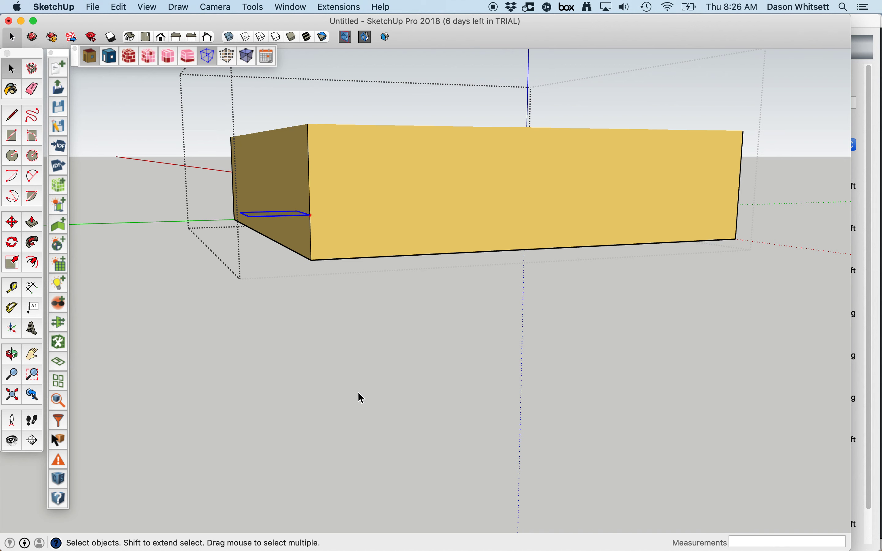
Step: Make the lower section cut active from outside the space and hide the section plane symbols
{"action": "left_click", "coordinate": [9, 65]}
{"action": "left_click", "coordinate": [451, 452]}
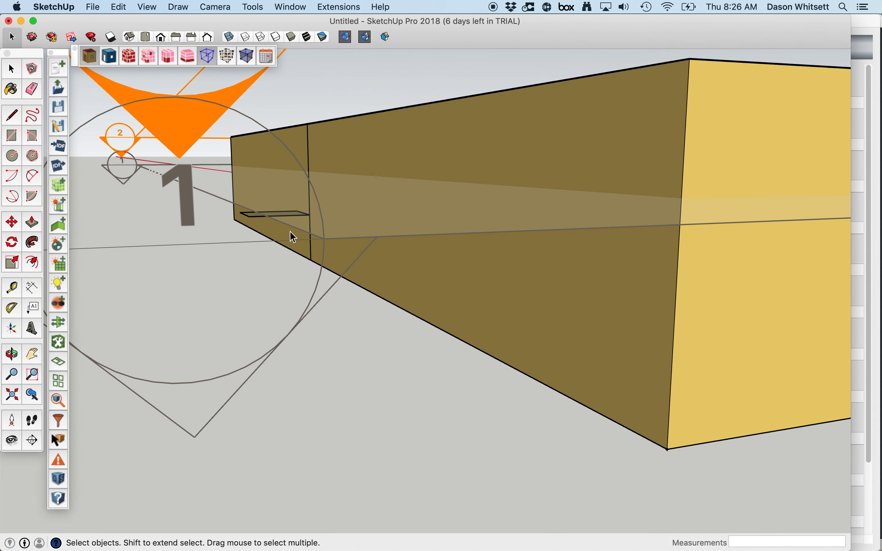
{"action": "double_click", "coordinate": [292, 168]}
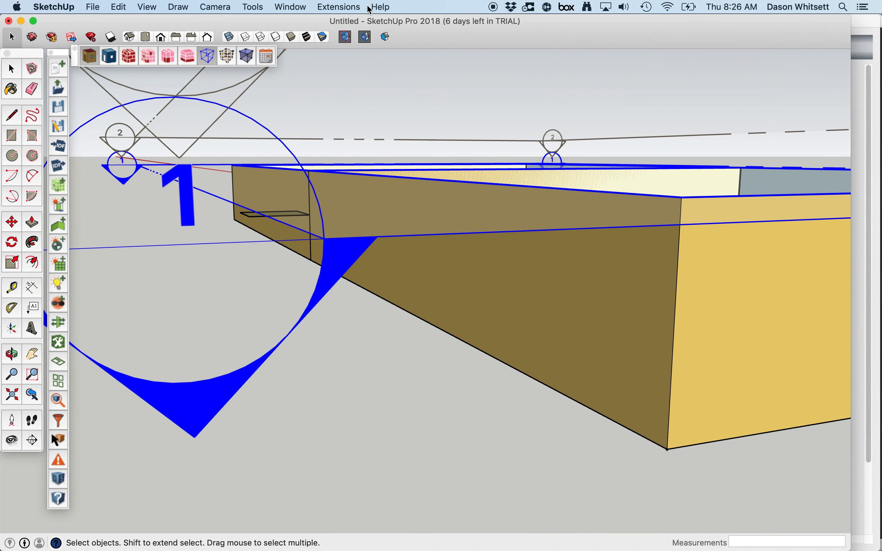
{"action": "left_click", "coordinate": [345, 37]}
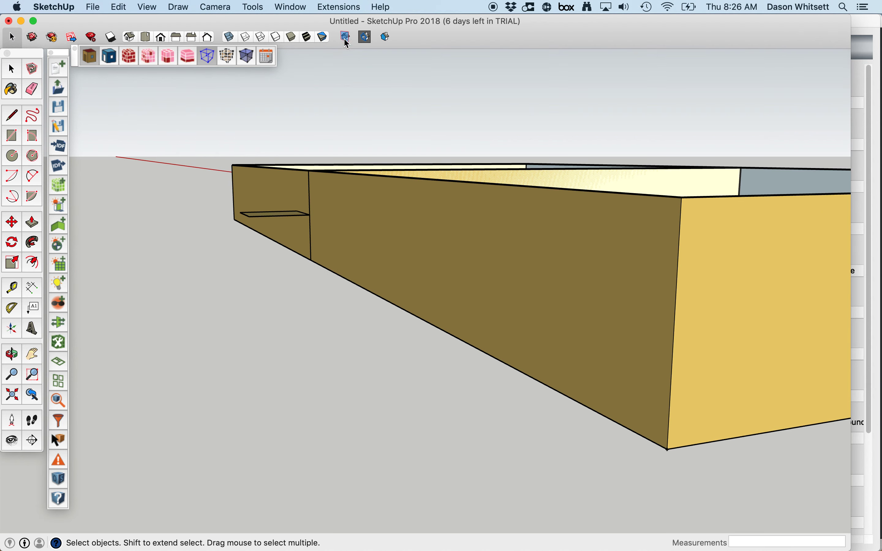
Step: Reopen the space, select its illuminance map and show the map's properties in the OpenStudio Inspector
{"action": "left_click", "coordinate": [276, 223]}
{"action": "middle_click_drag", "start_coordinate": [324, 226], "coordinate": [271, 130]}
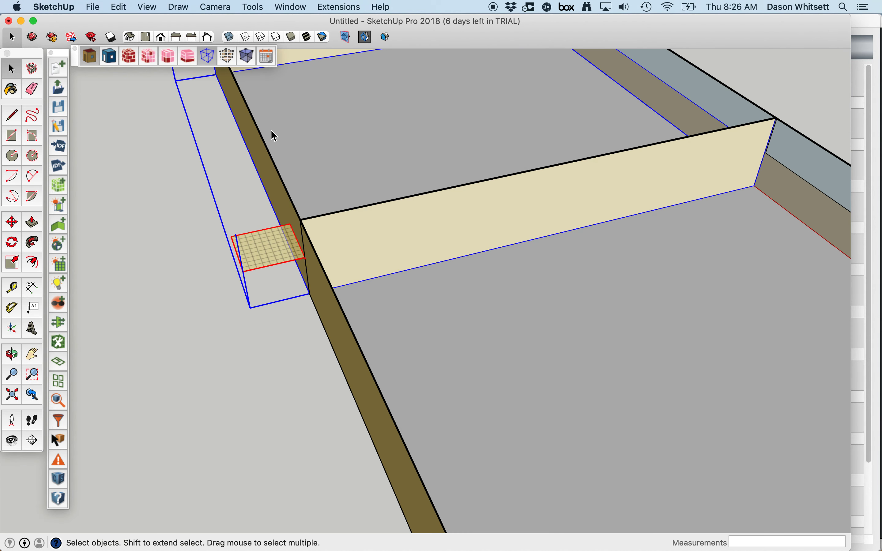
{"action": "double_click", "coordinate": [279, 191]}
{"action": "left_click", "coordinate": [278, 259]}
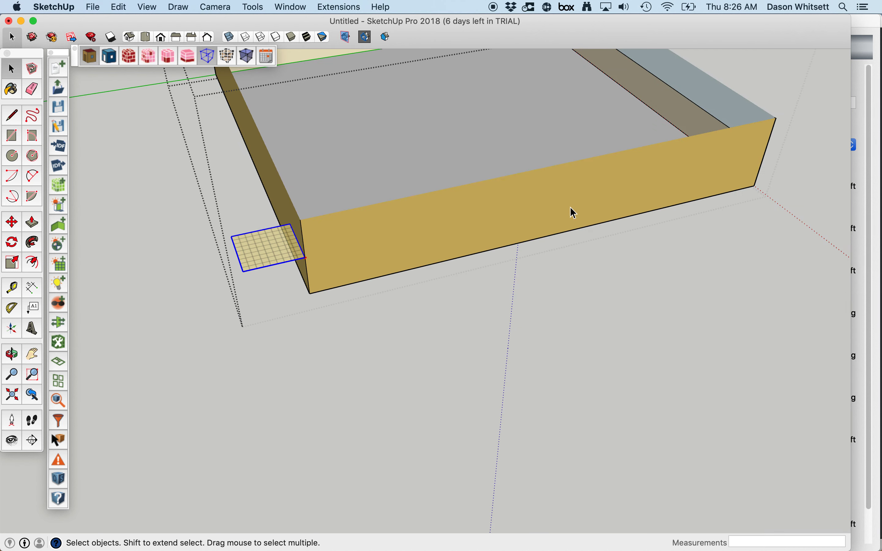
{"action": "left_click", "coordinate": [867, 22]}
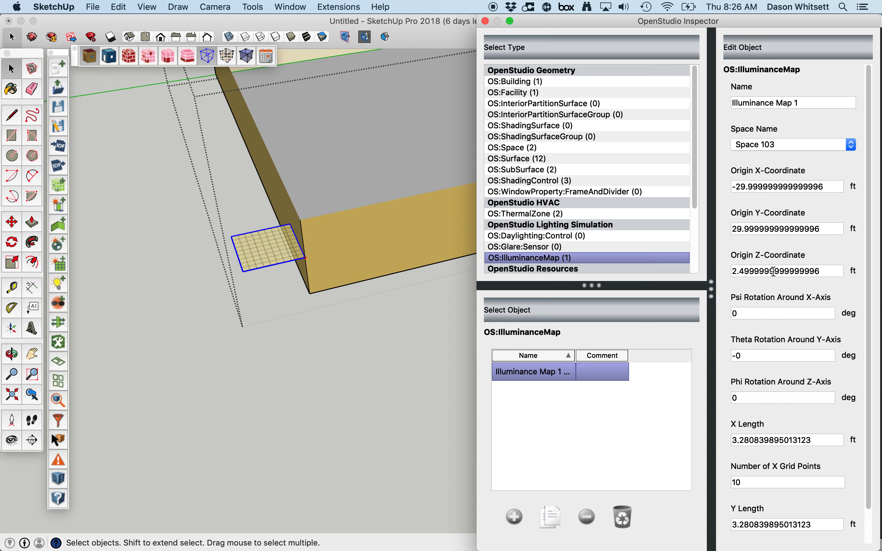
Step: Try an Origin Z-Coordinate of 3 ft for the illuminance map
{"action": "left_click", "coordinate": [829, 272]}
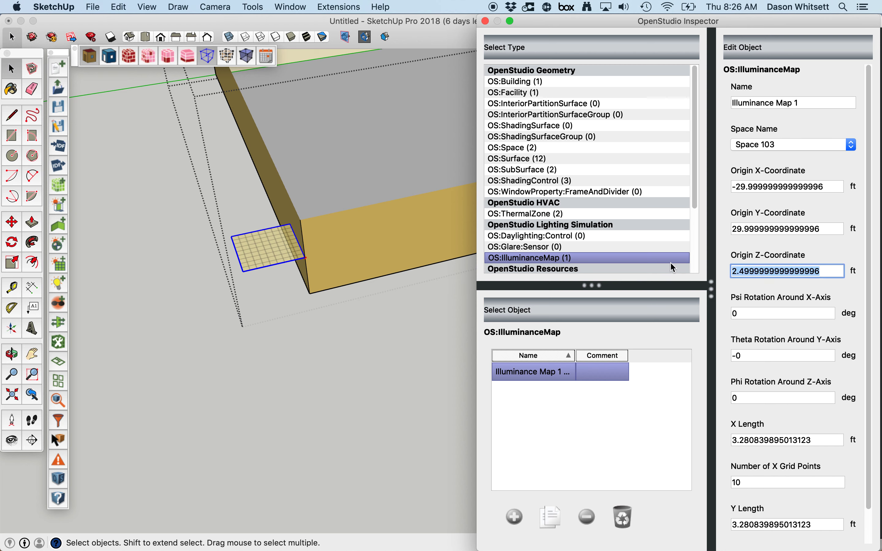
{"action": "type", "text": "3"}
{"action": "key", "text": "Return"}
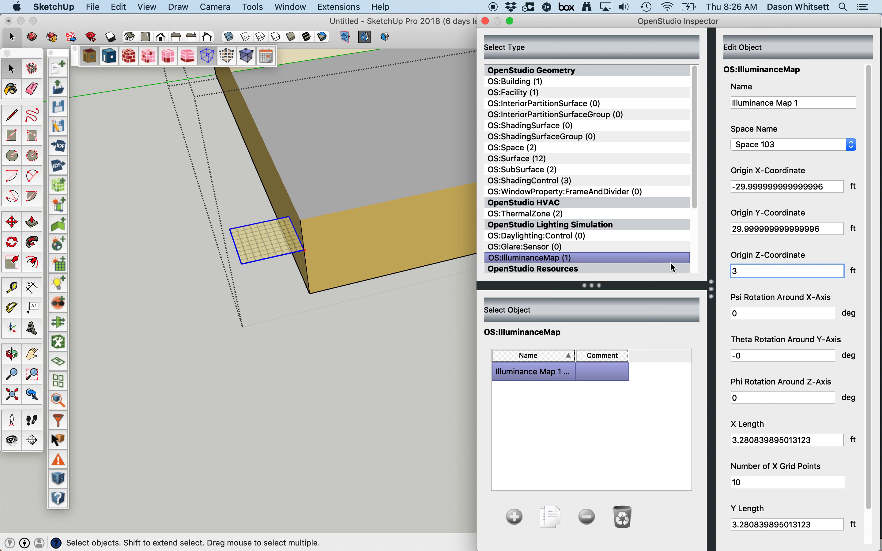
Step: Set the illuminance map's Origin Z-Coordinate to 2.5 ft
{"action": "double_click", "coordinate": [756, 270]}
{"action": "type", "text": "2.5"}
{"action": "key", "text": "Return"}
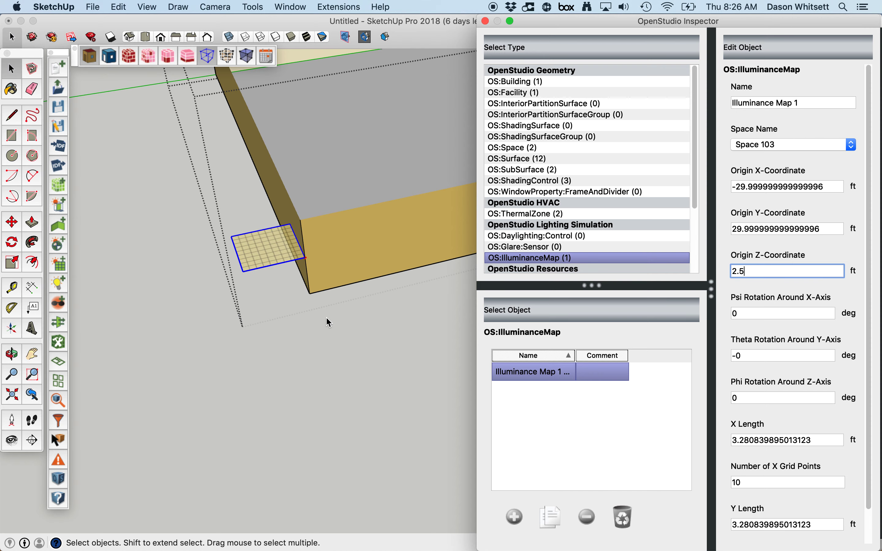
Step: Leave the space and display the whole model from above in parallel projection
{"action": "left_click", "coordinate": [339, 356]}
{"action": "key", "text": "o"}
{"action": "middle_click_drag", "start_coordinate": [433, 231], "coordinate": [5, 289]}
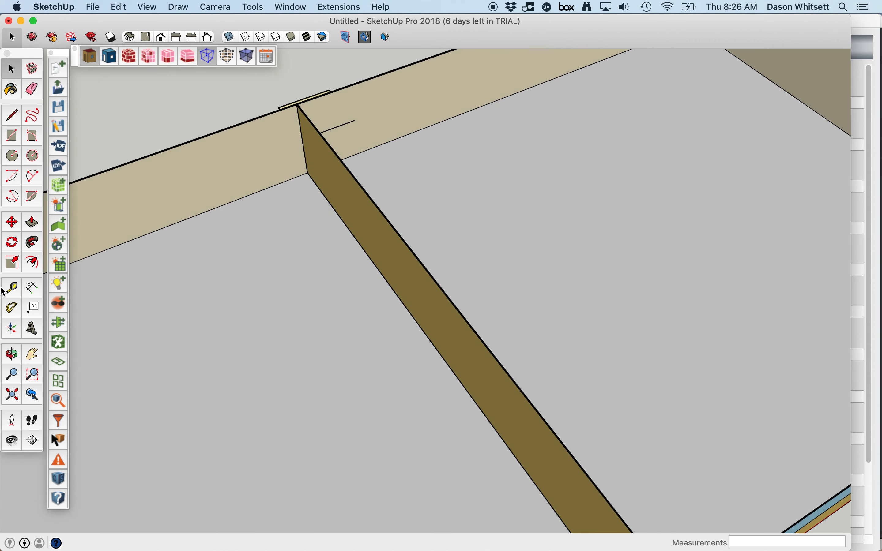
{"action": "scroll", "coordinate": [478, 255], "scroll_direction": "down", "scroll_amount": 6}
{"action": "middle_click_drag", "start_coordinate": [573, 260], "coordinate": [485, 310]}
{"action": "left_click_drag", "start_coordinate": [485, 310], "coordinate": [433, 379]}
{"action": "key", "text": "space"}
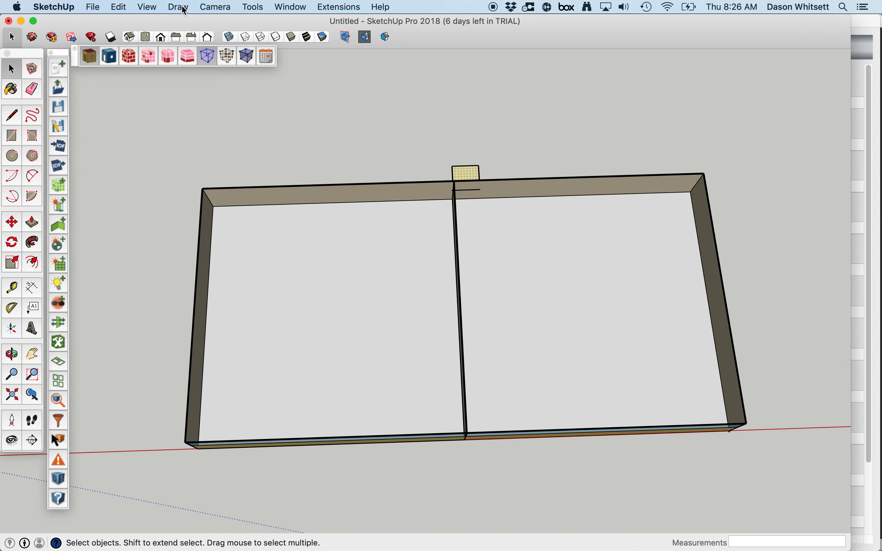
{"action": "left_click", "coordinate": [216, 7]}
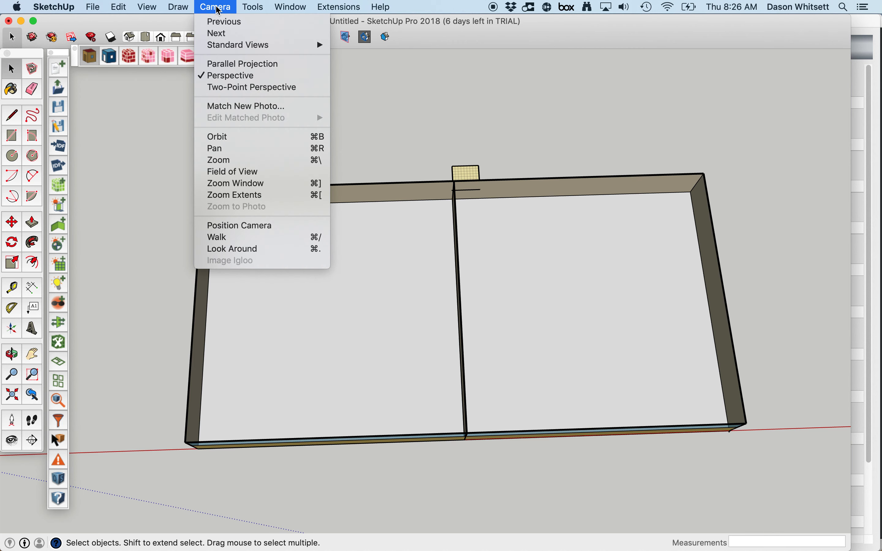
{"action": "left_click", "coordinate": [260, 69]}
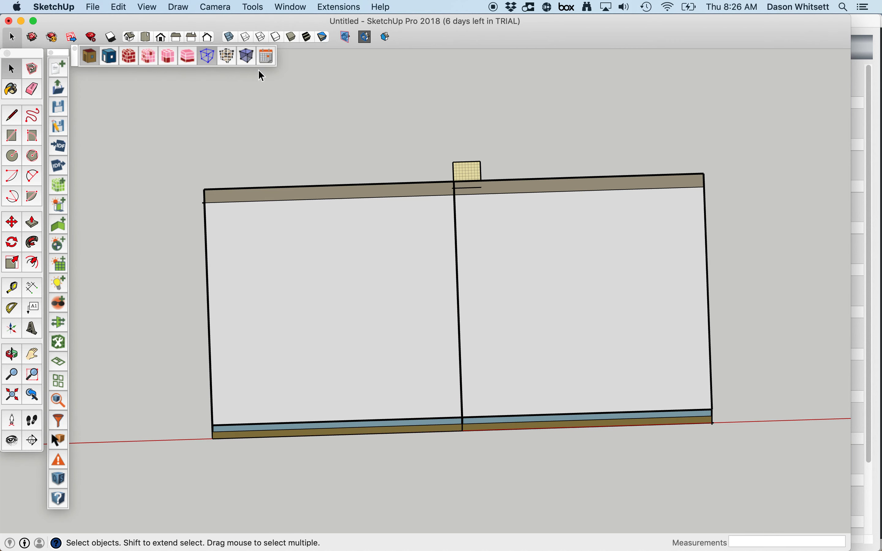
{"action": "left_click", "coordinate": [160, 38]}
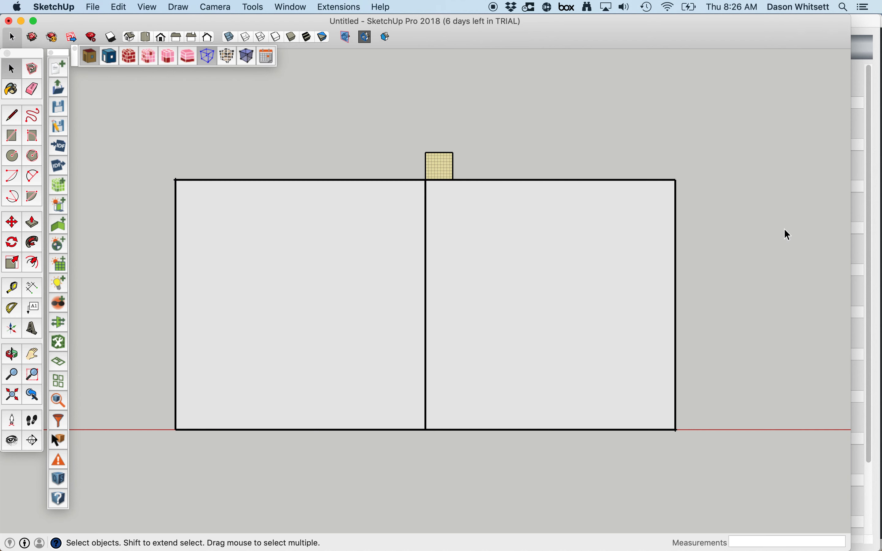
{"action": "middle_click_drag", "start_coordinate": [784, 230], "coordinate": [744, 210]}
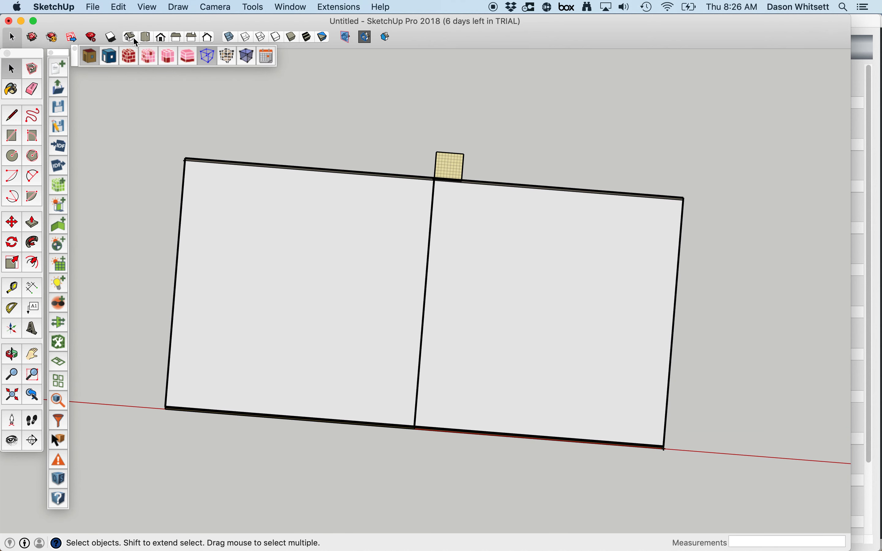
Step: Show the model in top view, open the space containing the illuminance map and select the map
{"action": "left_click", "coordinate": [146, 37]}
{"action": "left_click", "coordinate": [563, 278]}
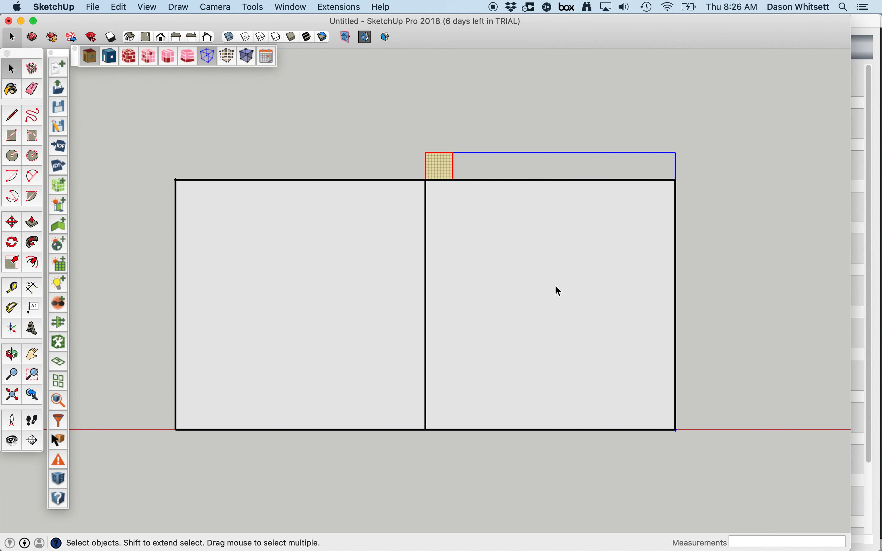
{"action": "left_click", "coordinate": [537, 181]}
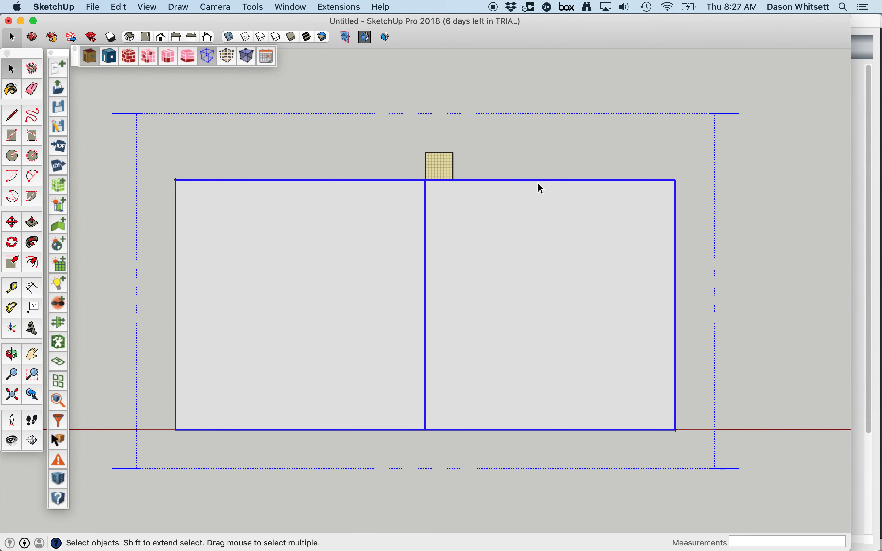
{"action": "double_click", "coordinate": [443, 166]}
{"action": "left_click", "coordinate": [438, 168]}
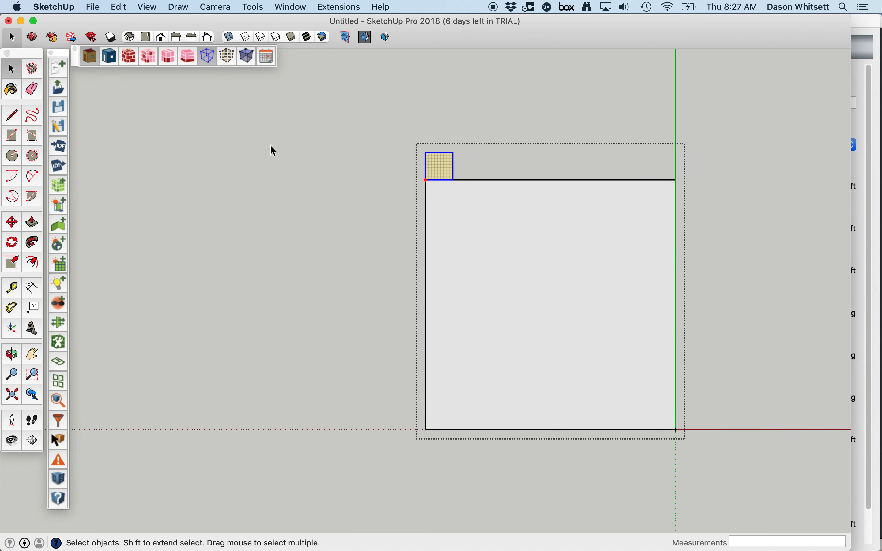
Step: Scale the illuminance map to about 28.9 ft by 28.5 ft so it fills the space with a small margin inside all walls
{"action": "left_click", "coordinate": [11, 266]}
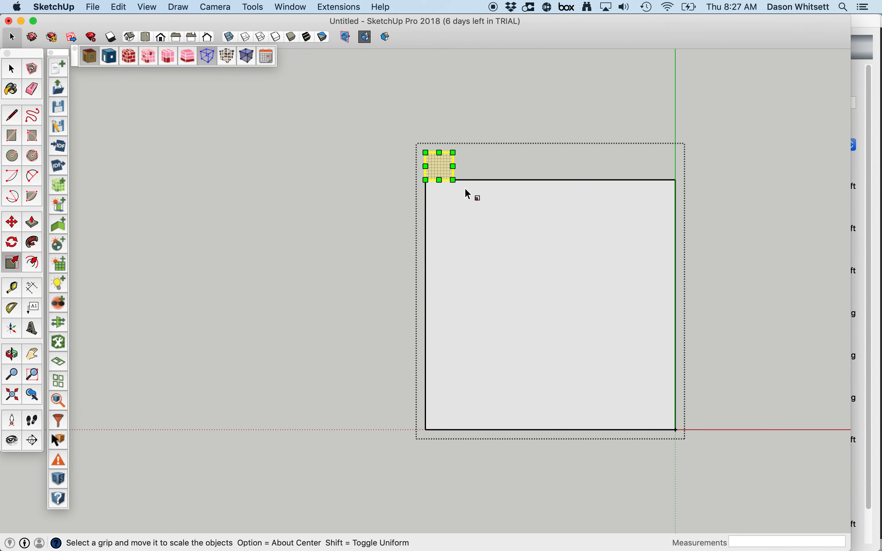
{"action": "left_click_drag", "start_coordinate": [455, 180], "coordinate": [654, 418]}
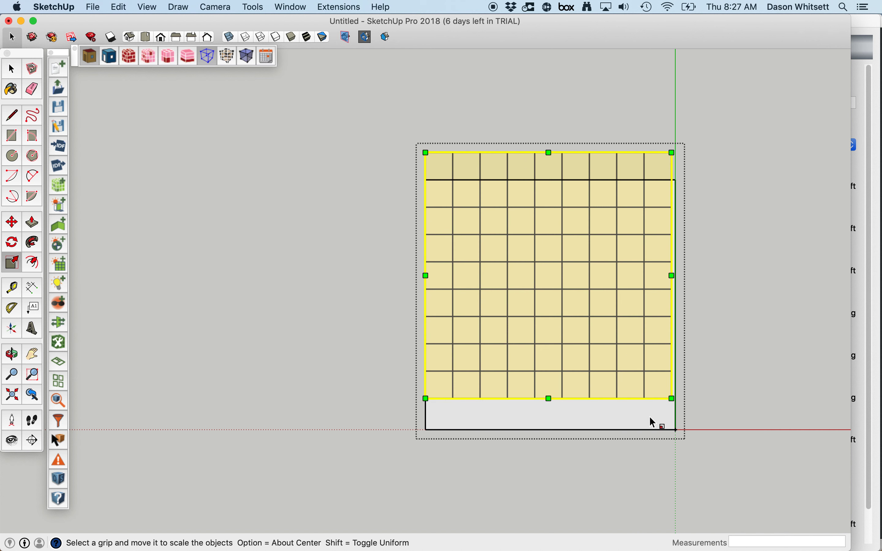
{"action": "mouse_move", "coordinate": [424, 150]}
{"action": "left_mouse_down"}
{"action": "mouse_move", "coordinate": [441, 173]}
{"action": "mouse_move", "coordinate": [429, 195]}
{"action": "mouse_move", "coordinate": [421, 168]}
{"action": "left_mouse_up"}
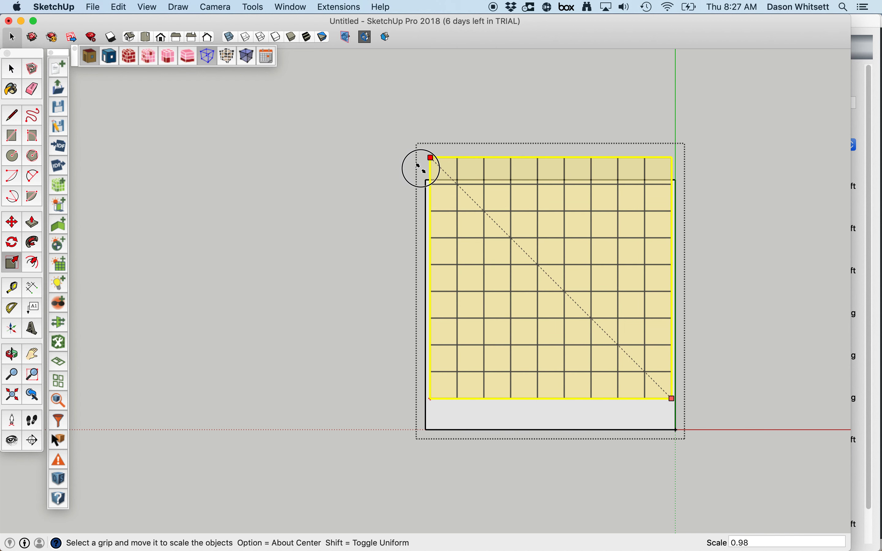
{"action": "left_click", "coordinate": [423, 170]}
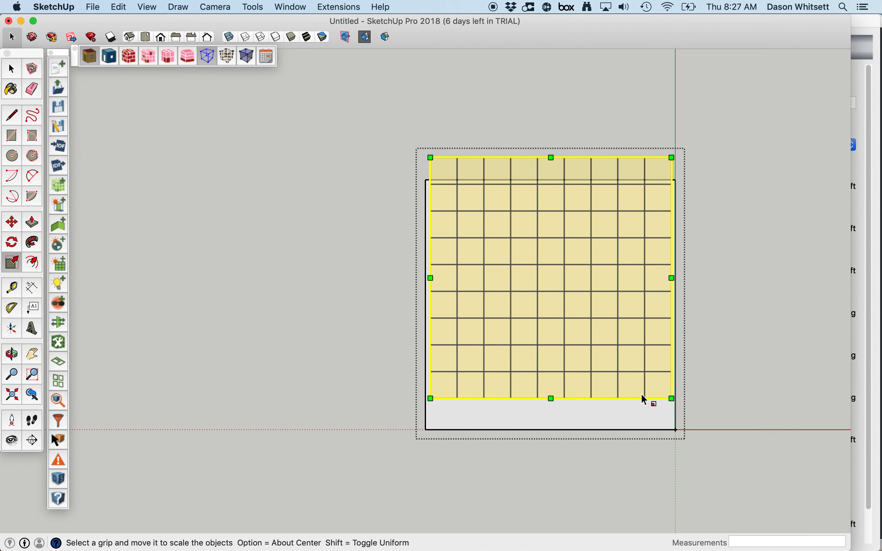
{"action": "left_click_drag", "start_coordinate": [669, 396], "coordinate": [673, 398]}
{"action": "left_click_drag", "start_coordinate": [552, 157], "coordinate": [563, 188]}
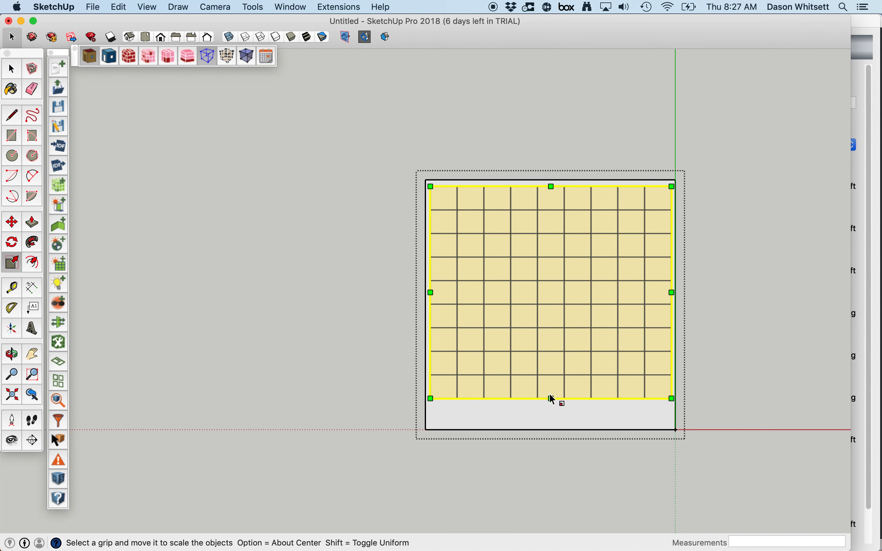
{"action": "left_click_drag", "start_coordinate": [551, 398], "coordinate": [555, 424]}
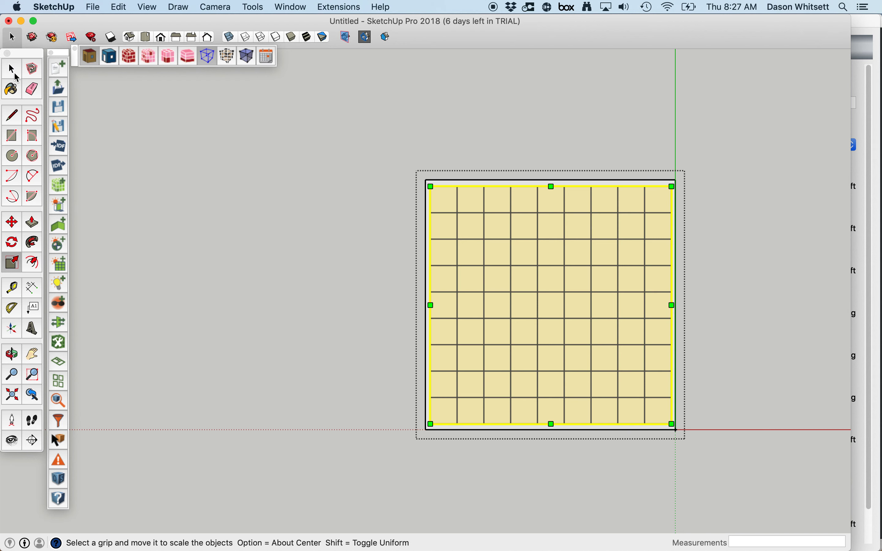
{"action": "left_click", "coordinate": [14, 71]}
Step: Set the illuminance map's grid points to 15 in X and 15 in Y in the OpenStudio Inspector, and leave the space
{"action": "left_click", "coordinate": [861, 46]}
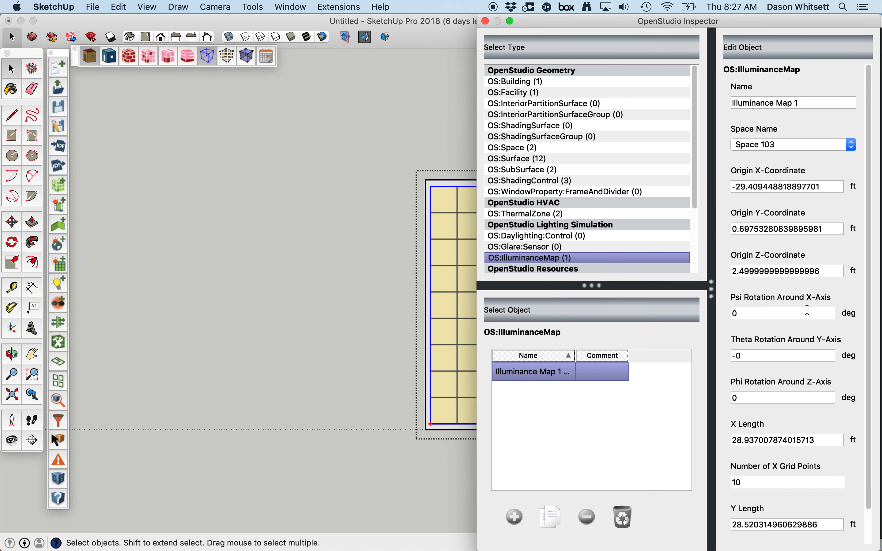
{"action": "scroll", "coordinate": [806, 311], "scroll_direction": "down", "scroll_amount": 2}
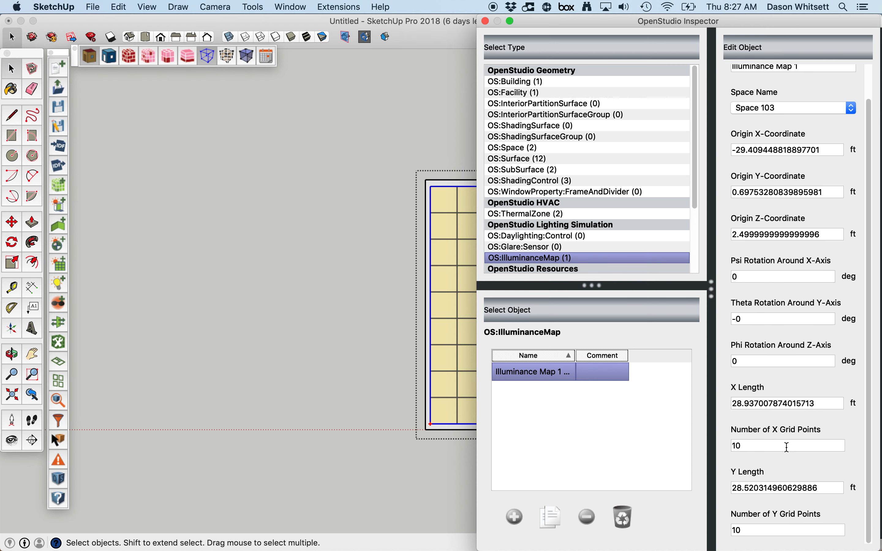
{"action": "double_click", "coordinate": [762, 445]}
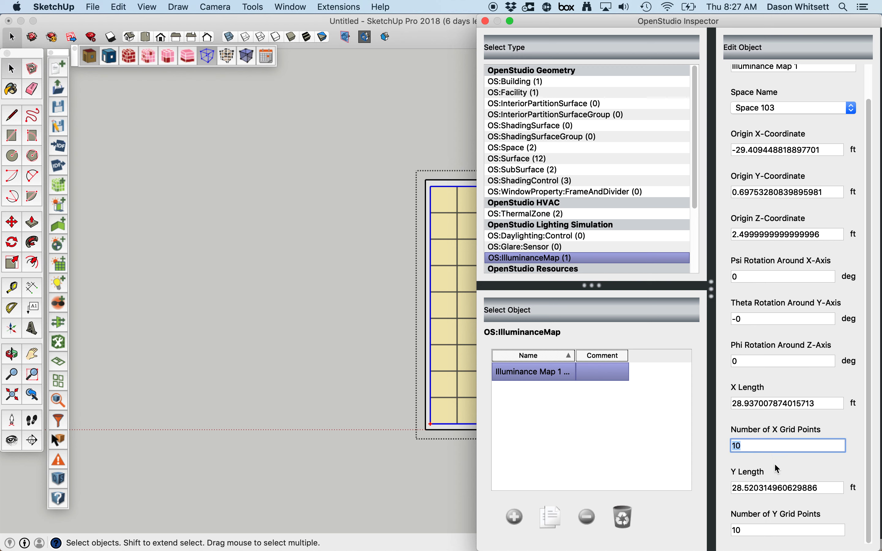
{"action": "type", "text": "15"}
{"action": "key", "text": "Tab"}
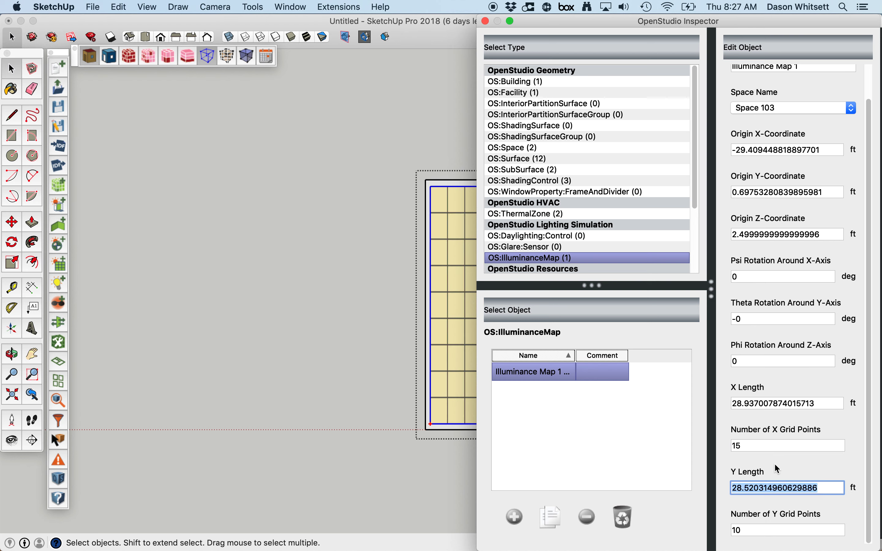
{"action": "key", "text": "Tab"}
{"action": "type", "text": "15"}
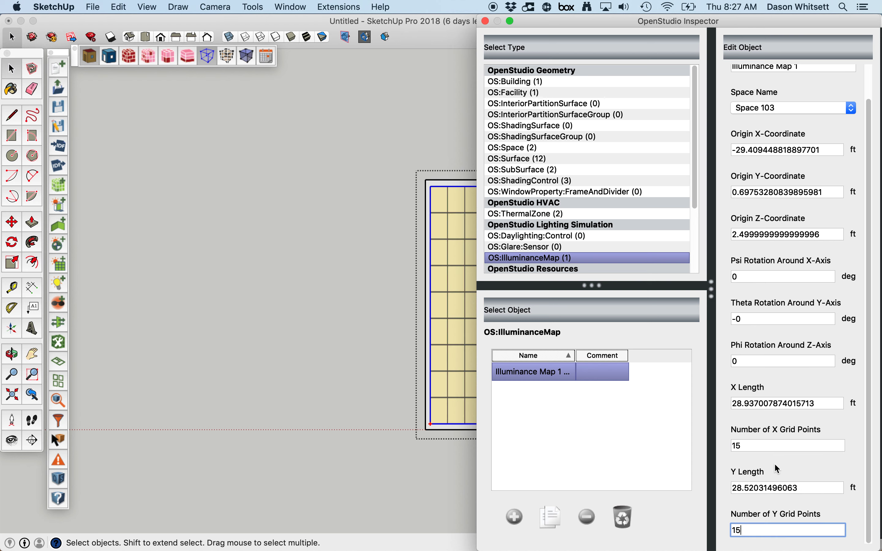
{"action": "key", "text": "Tab"}
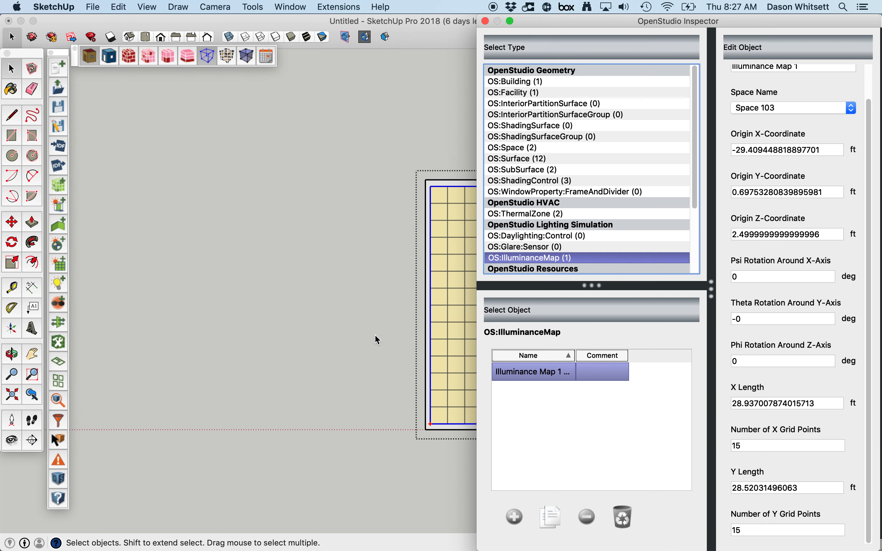
{"action": "left_click", "coordinate": [349, 342]}
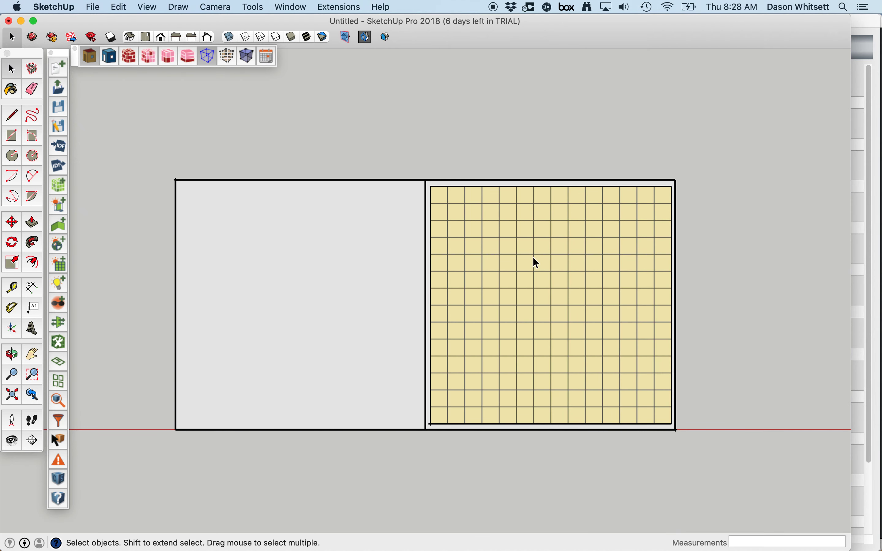
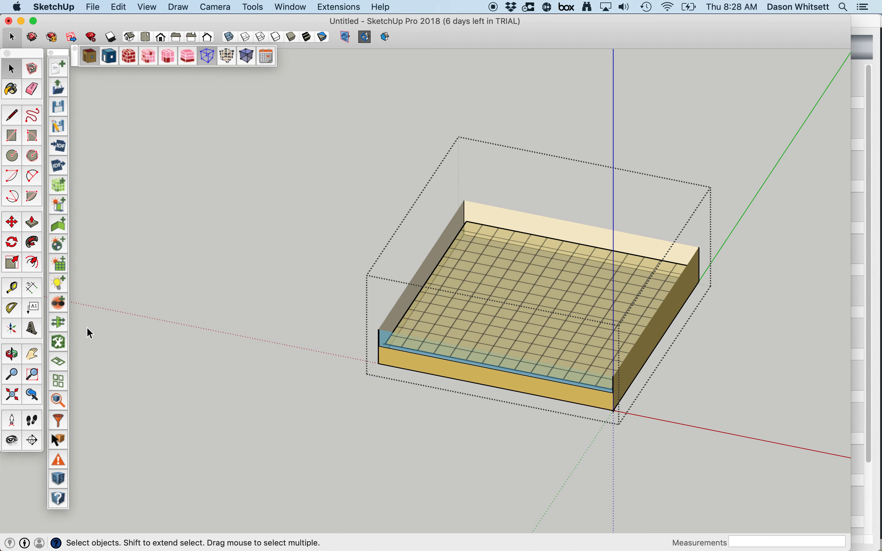
Step: Insert a Daylighting:Control in the space, midway along its width and about 7.2 ft in from the window wall
{"action": "middle_click_drag", "start_coordinate": [661, 441], "coordinate": [109, 492]}
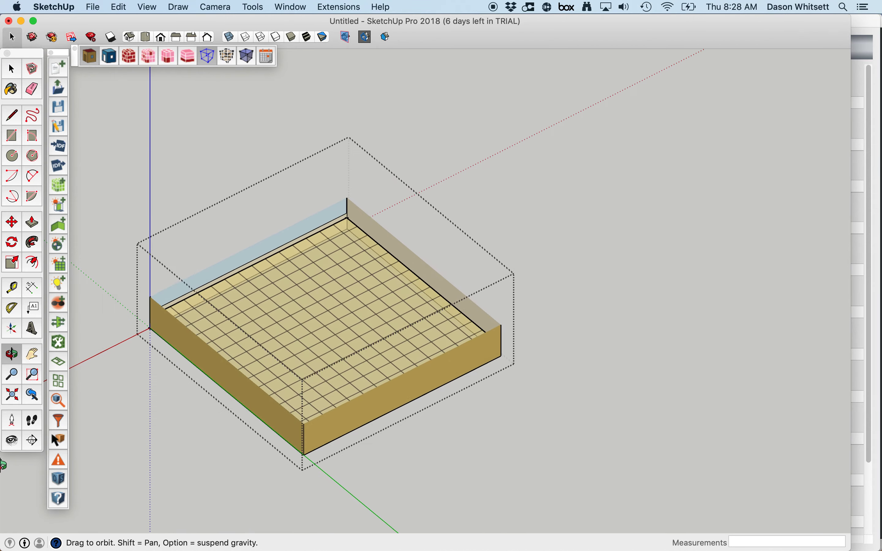
{"action": "middle_click_drag", "start_coordinate": [648, 396], "coordinate": [456, 394]}
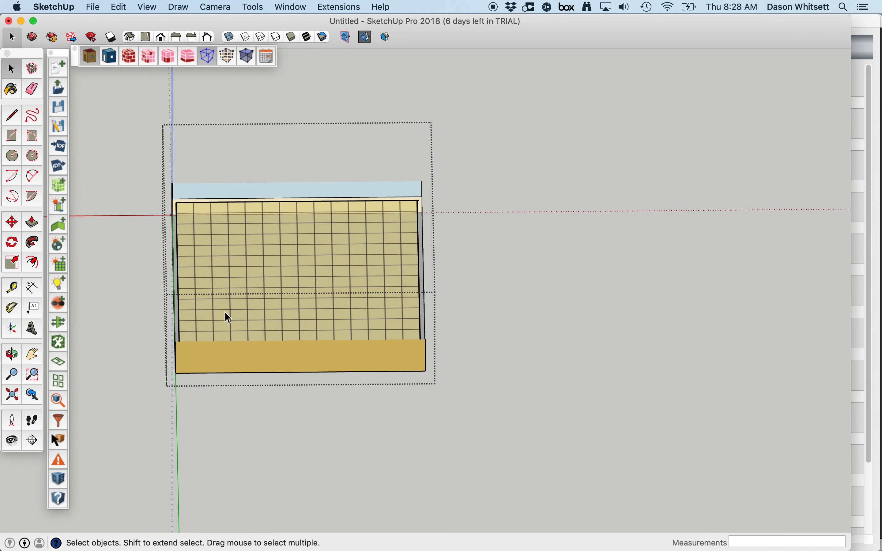
{"action": "left_click", "coordinate": [56, 241]}
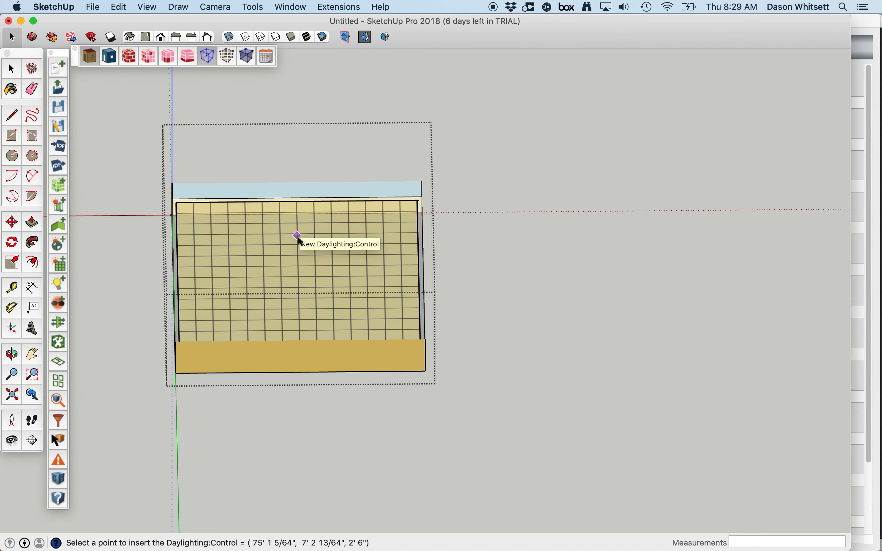
{"action": "left_click", "coordinate": [297, 236]}
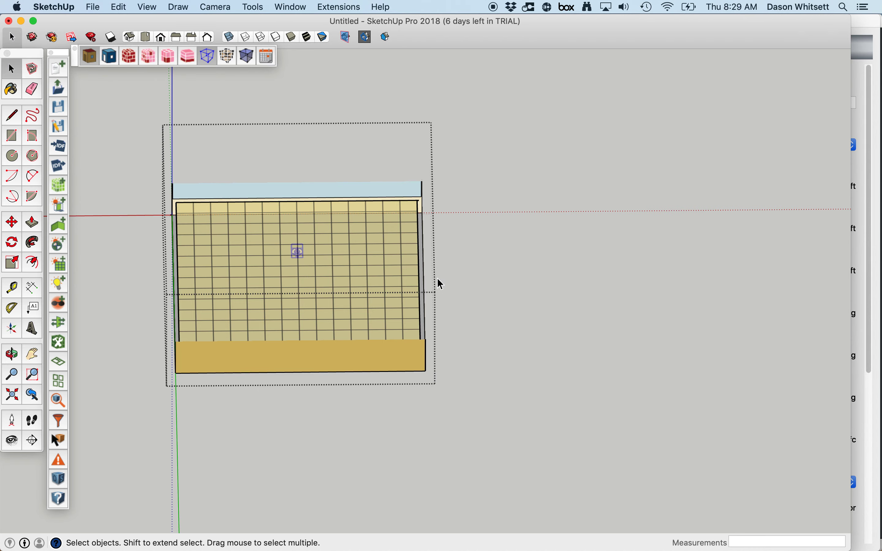
Step: Set the daylighting control's Position Z-Coordinate to 2.5 ft in the OpenStudio Inspector, and leave the space
{"action": "middle_click_drag", "start_coordinate": [519, 315], "coordinate": [192, 255]}
{"action": "scroll", "coordinate": [467, 210], "scroll_direction": "up", "scroll_amount": 3}
{"action": "scroll", "coordinate": [457, 235], "scroll_direction": "up", "scroll_amount": 1}
{"action": "middle_click_drag", "start_coordinate": [562, 339], "coordinate": [415, 301]}
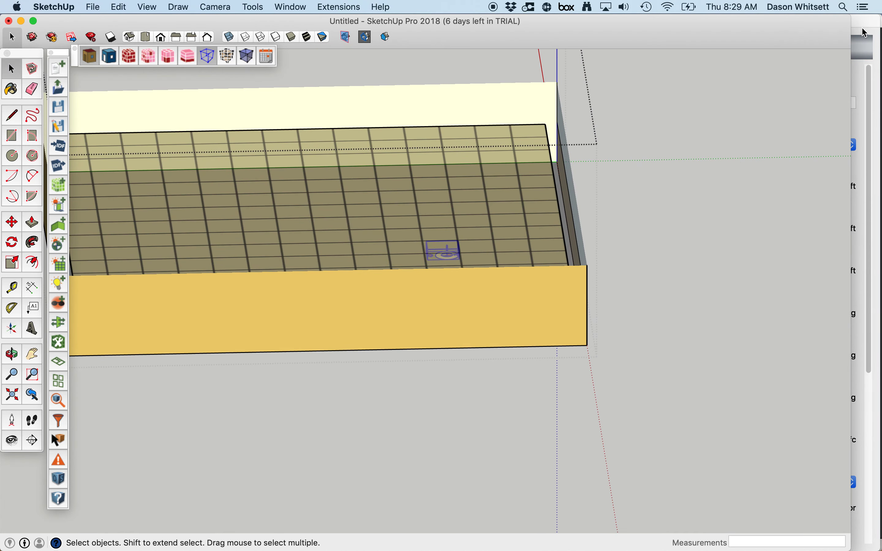
{"action": "left_click", "coordinate": [865, 33]}
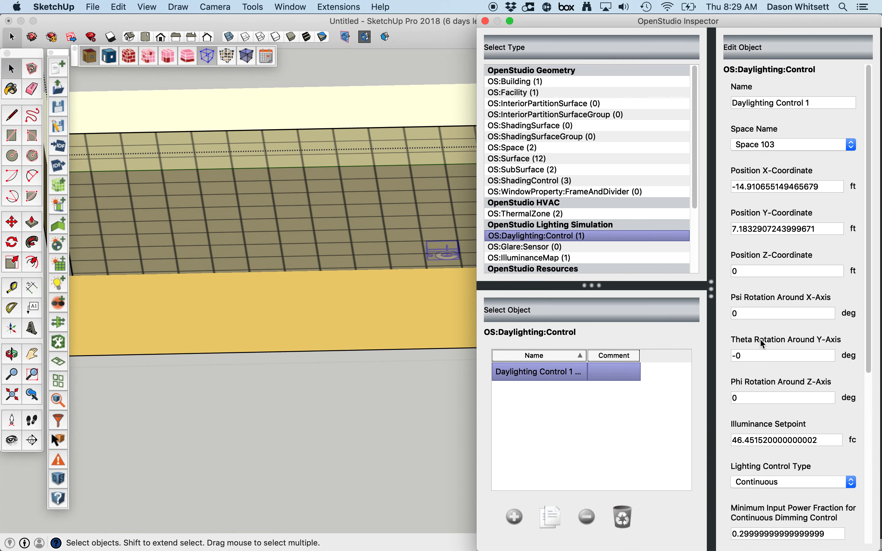
{"action": "scroll", "coordinate": [763, 344], "scroll_direction": "down", "scroll_amount": 3}
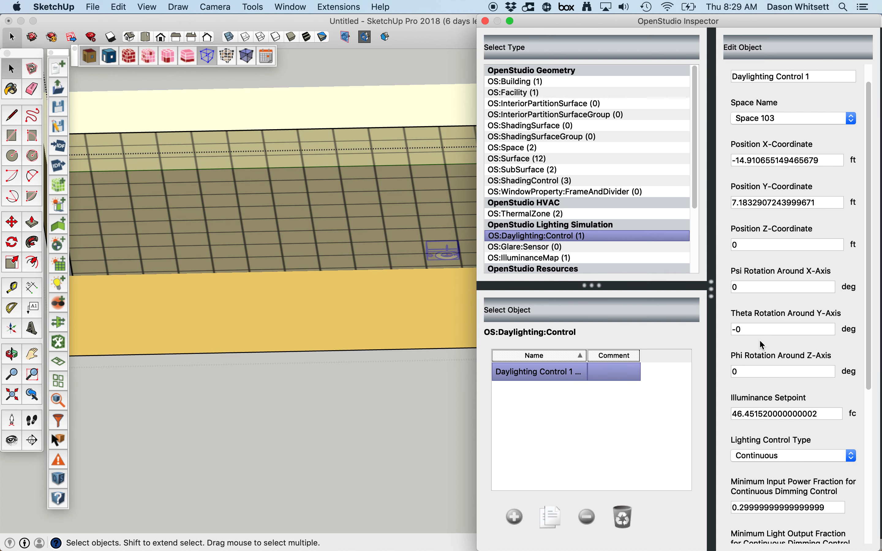
{"action": "scroll", "coordinate": [763, 344], "scroll_direction": "up", "scroll_amount": 3}
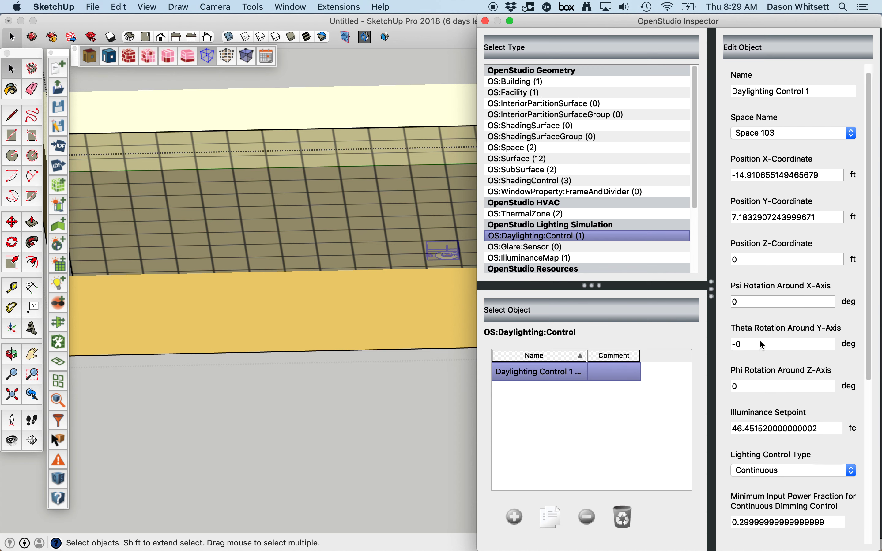
{"action": "scroll", "coordinate": [762, 344], "scroll_direction": "down", "scroll_amount": 1}
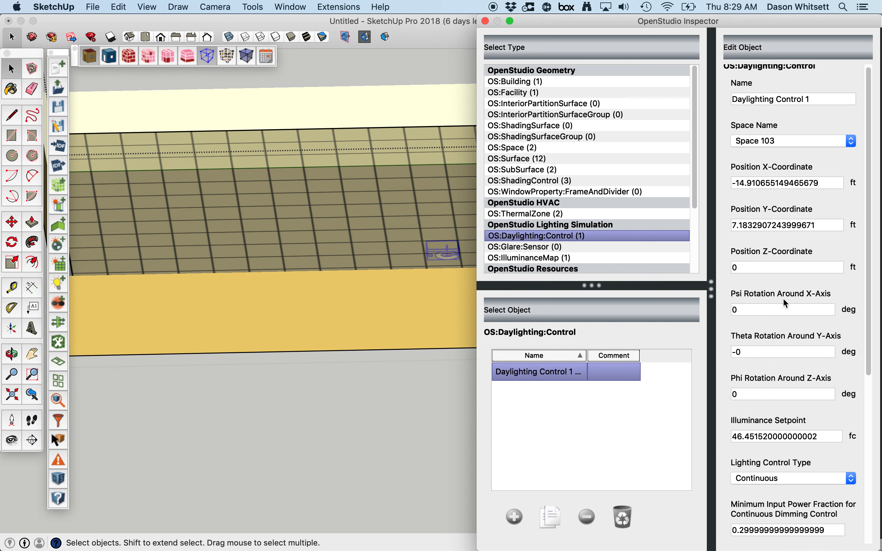
{"action": "left_click", "coordinate": [766, 268]}
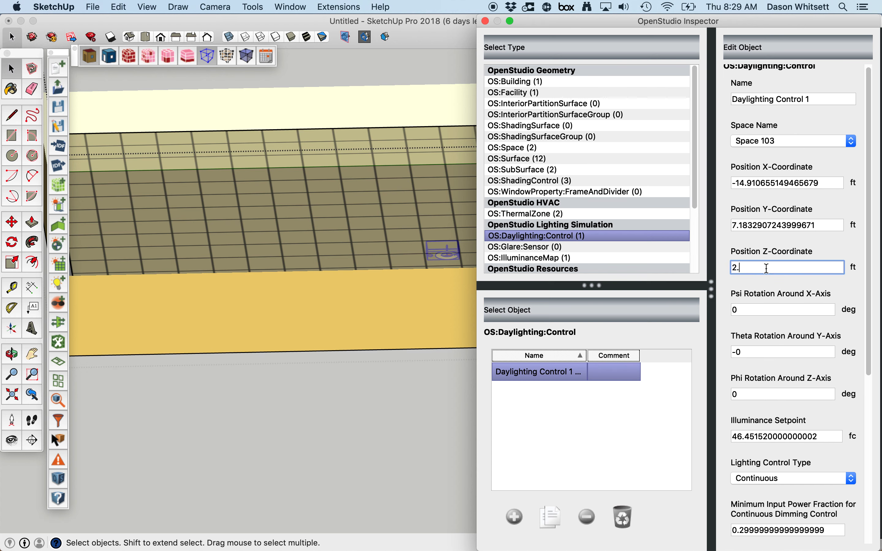
{"action": "key", "text": "Return"}
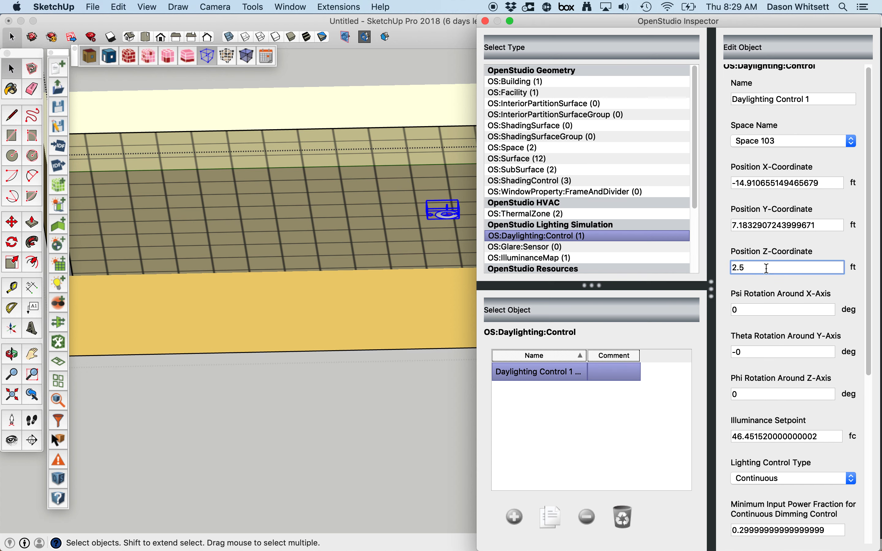
{"action": "left_click", "coordinate": [378, 426]}
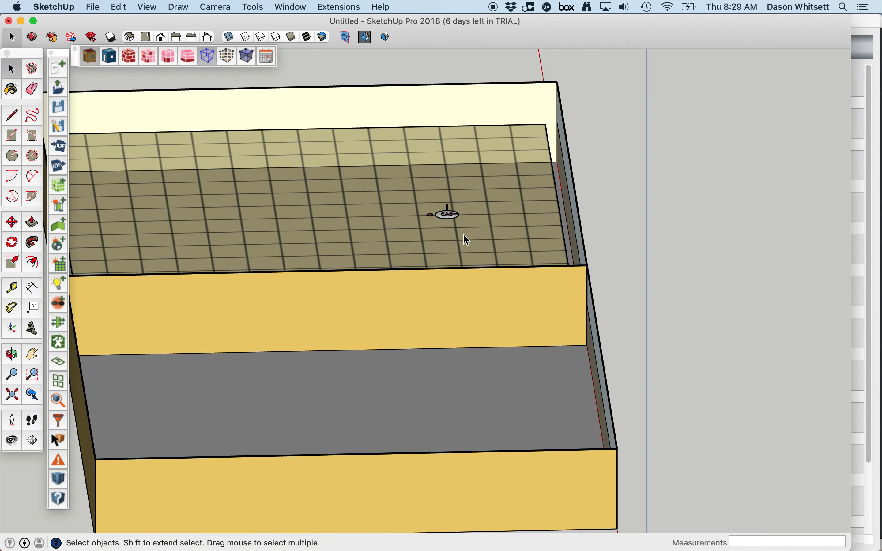
Step: Reopen the space, select its daylighting control and examine the sensor and its direction arrows up close
{"action": "middle_click_drag", "start_coordinate": [458, 210], "coordinate": [595, 237]}
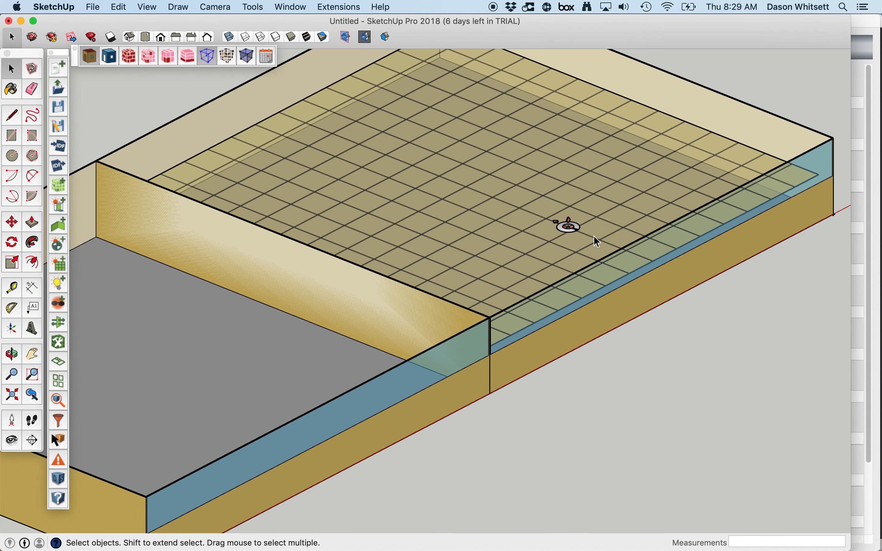
{"action": "double_click", "coordinate": [574, 229]}
{"action": "left_click", "coordinate": [574, 226]}
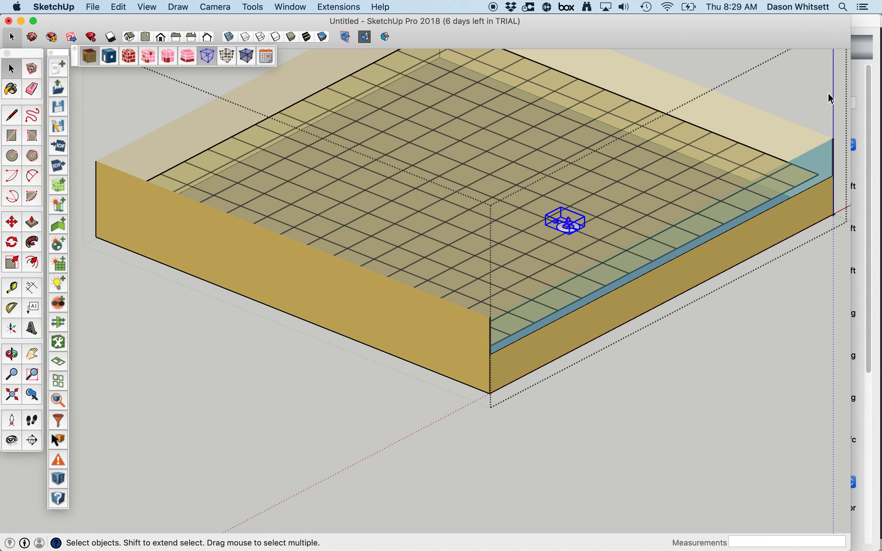
{"action": "scroll", "coordinate": [567, 226], "scroll_direction": "up", "scroll_amount": 5}
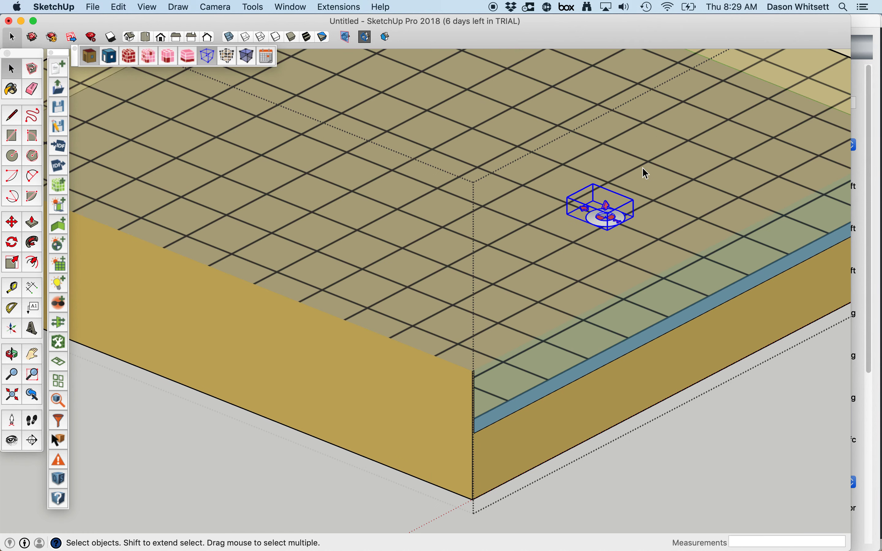
{"action": "scroll", "coordinate": [582, 218], "scroll_direction": "up", "scroll_amount": 5}
{"action": "scroll", "coordinate": [582, 218], "scroll_direction": "up", "scroll_amount": 2}
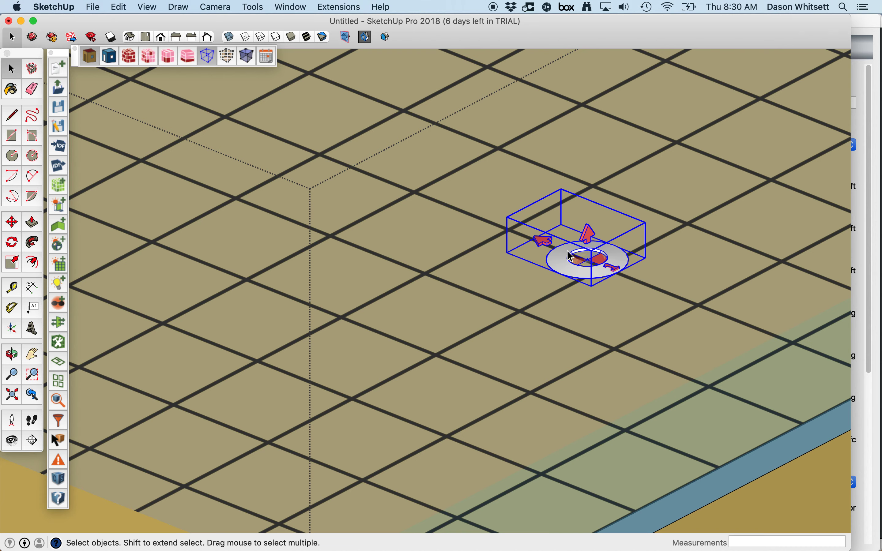
{"action": "scroll", "coordinate": [621, 296], "scroll_direction": "down", "scroll_amount": 4}
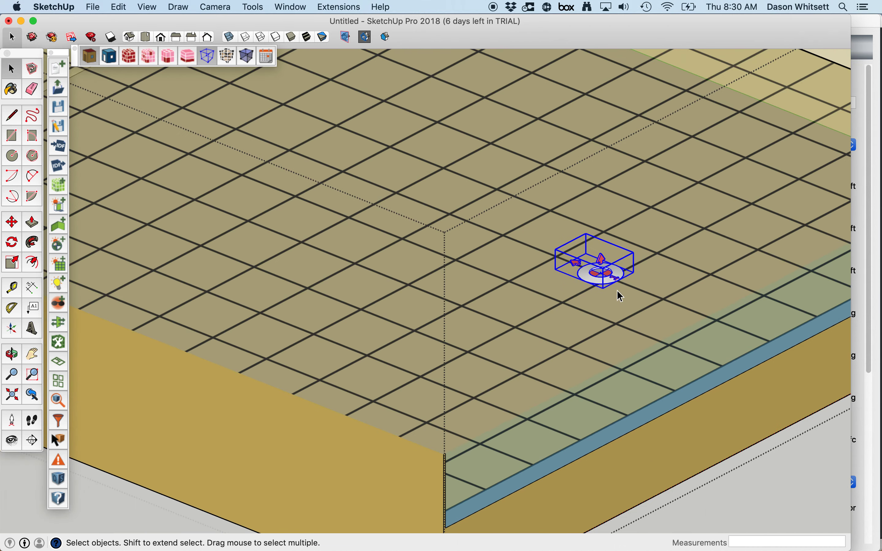
{"action": "scroll", "coordinate": [621, 296], "scroll_direction": "down", "scroll_amount": 3}
{"action": "scroll", "coordinate": [615, 274], "scroll_direction": "up", "scroll_amount": 6}
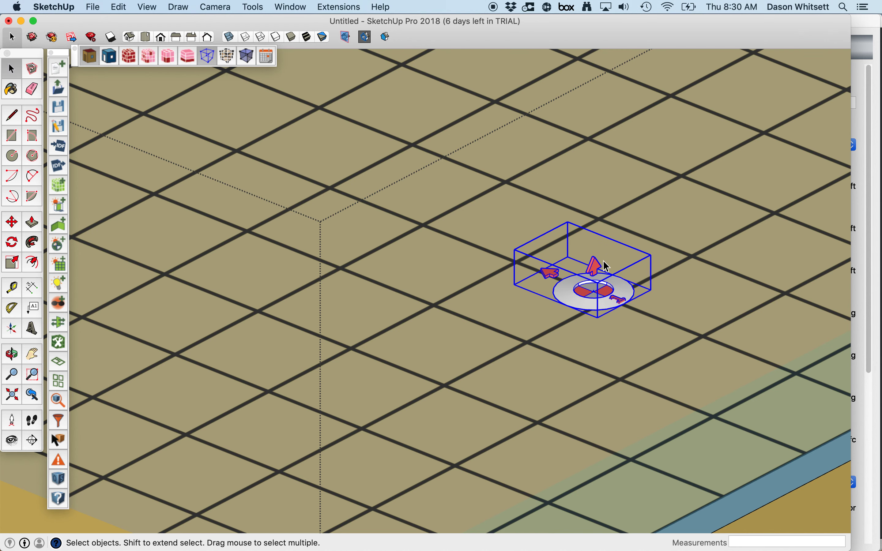
Step: Set the daylighting control's Phi Rotation Around Z-Axis to 180 degrees in the OpenStudio Inspector, and leave the space
{"action": "scroll", "coordinate": [607, 267], "scroll_direction": "down", "scroll_amount": 5}
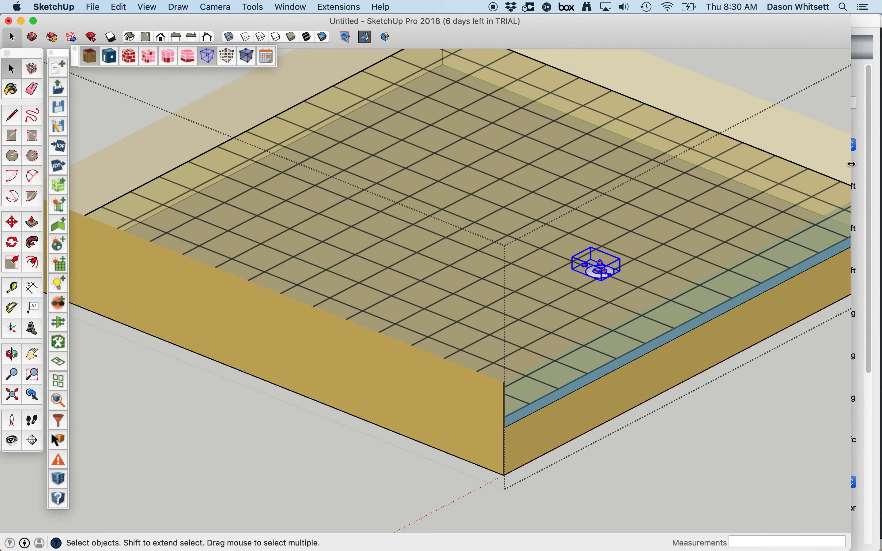
{"action": "left_click", "coordinate": [860, 174]}
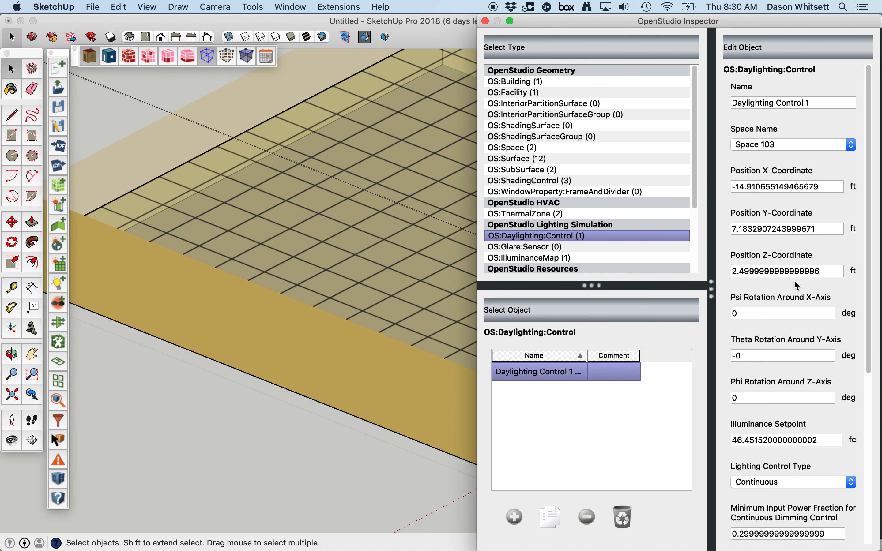
{"action": "left_click", "coordinate": [765, 398]}
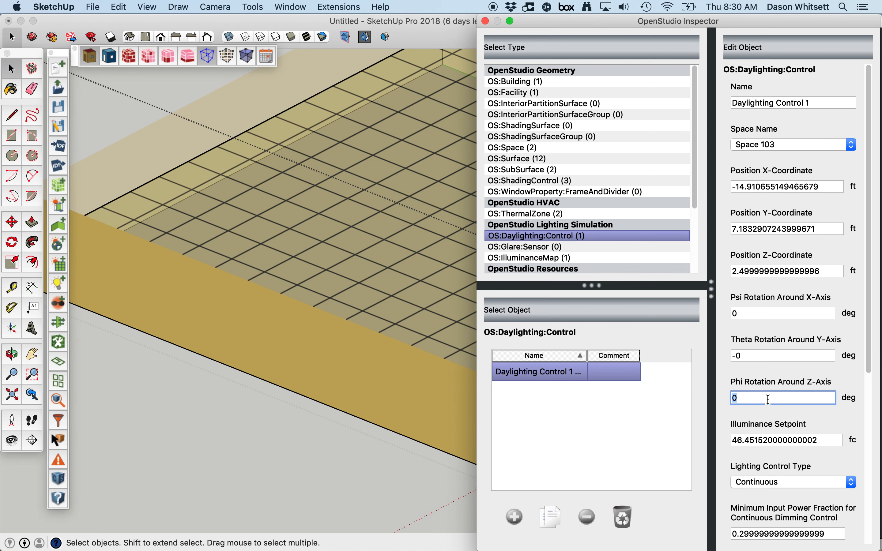
{"action": "key", "text": "Tab"}
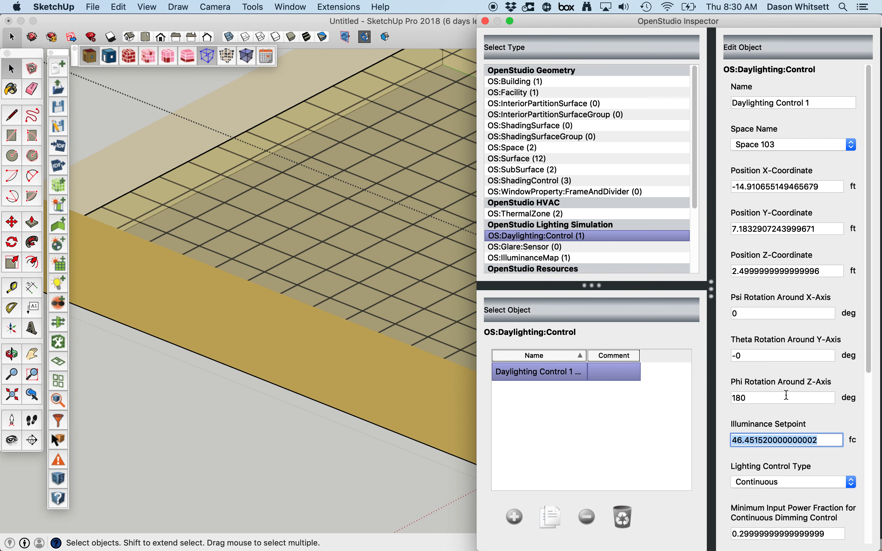
{"action": "left_click", "coordinate": [331, 506]}
{"action": "scroll", "coordinate": [644, 292], "scroll_direction": "up", "scroll_amount": 10}
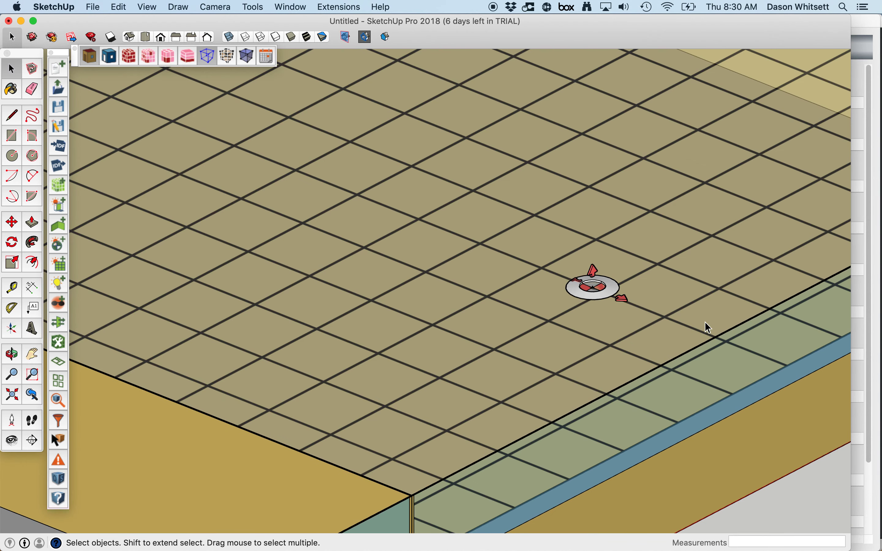
Step: Switch the camera from parallel projection to perspective and view both spaces from the end, beyond the gridded space
{"action": "middle_click_drag", "start_coordinate": [808, 390], "coordinate": [280, 430]}
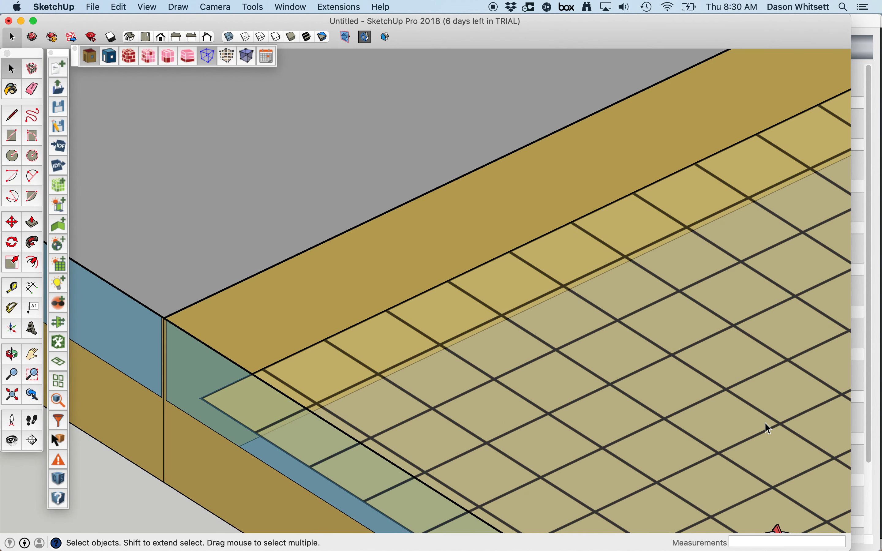
{"action": "scroll", "coordinate": [764, 421], "scroll_direction": "down", "scroll_amount": 5}
{"action": "middle_click_drag", "start_coordinate": [764, 422], "coordinate": [437, 222], "text": "shift"}
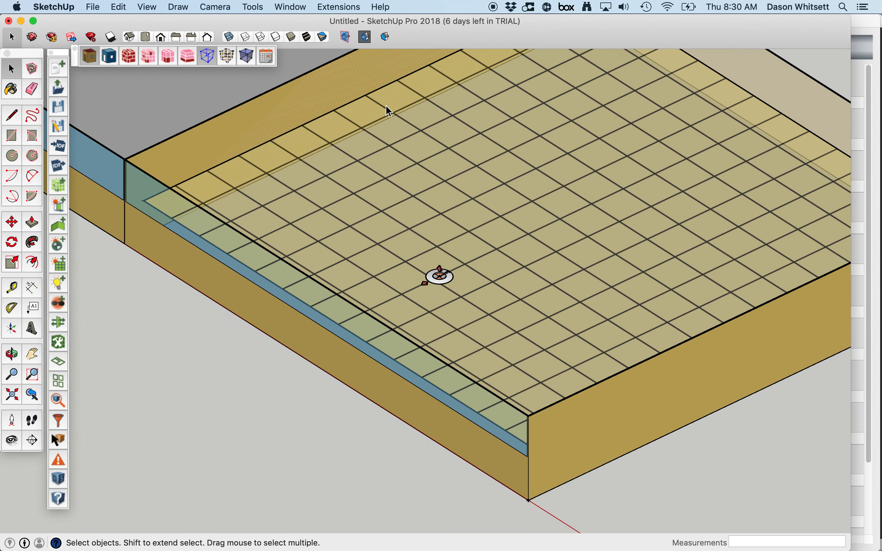
{"action": "left_click", "coordinate": [223, 8]}
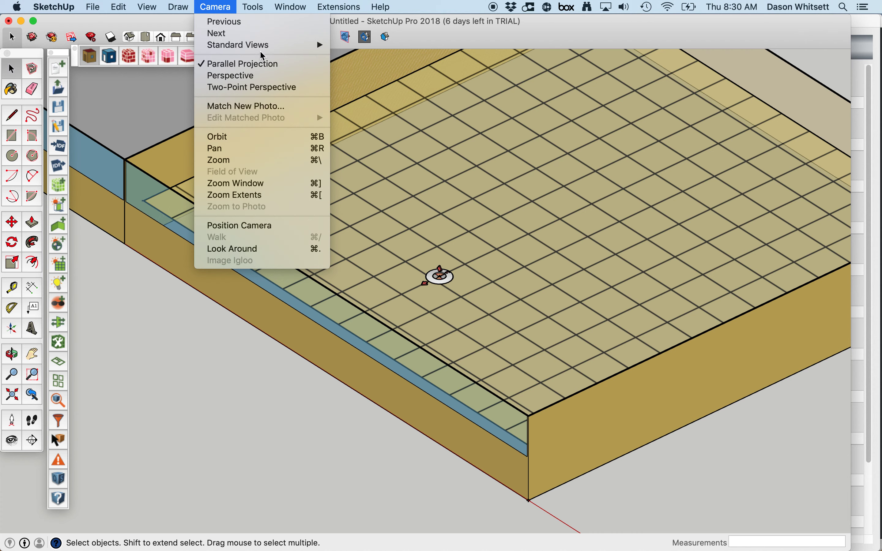
{"action": "left_click", "coordinate": [233, 75]}
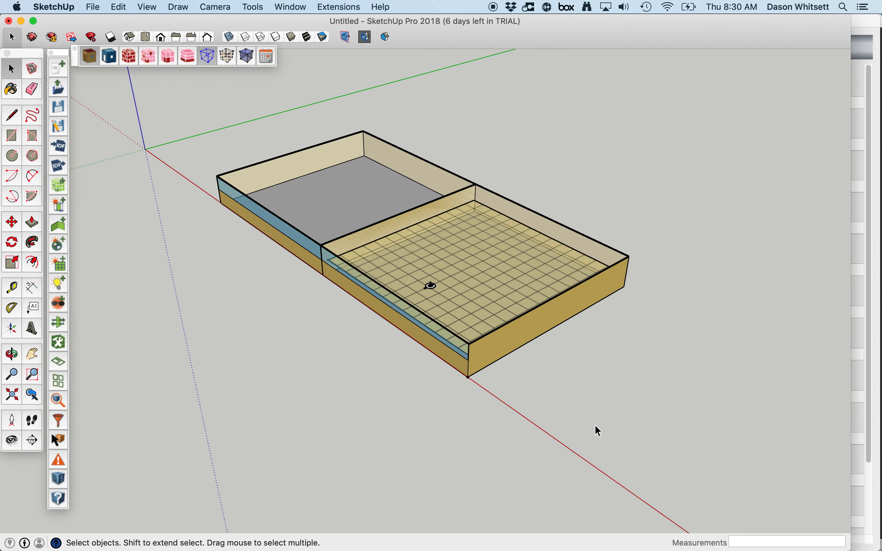
{"action": "scroll", "coordinate": [478, 279], "scroll_direction": "up", "scroll_amount": 4}
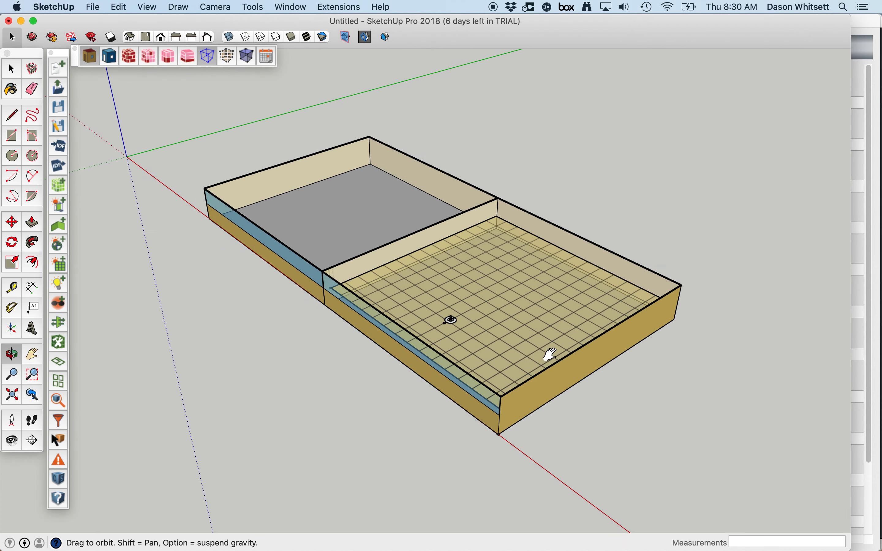
{"action": "middle_click_drag", "start_coordinate": [546, 356], "coordinate": [449, 359], "text": "shift"}
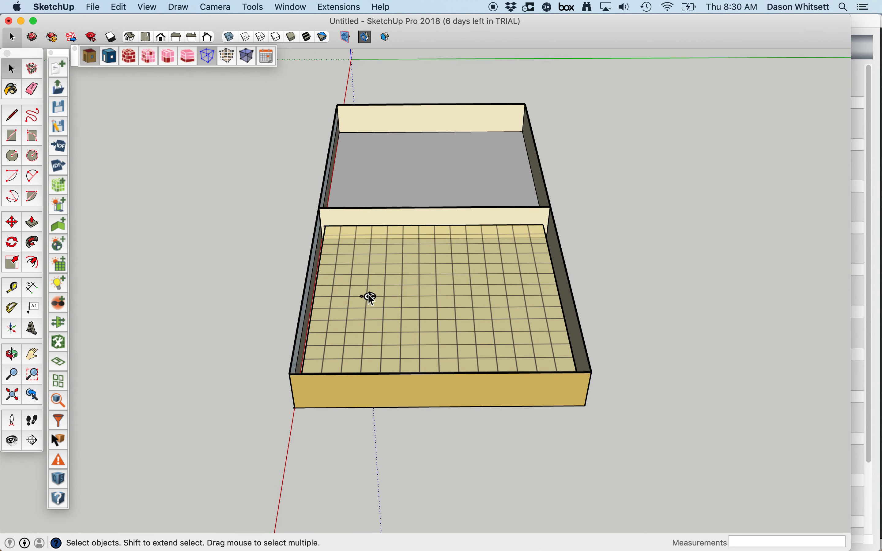
Step: Reopen the gridded space and move its daylighting control along the green axis to about 9.6 ft in from the window wall
{"action": "scroll", "coordinate": [372, 296], "scroll_direction": "up", "scroll_amount": 2}
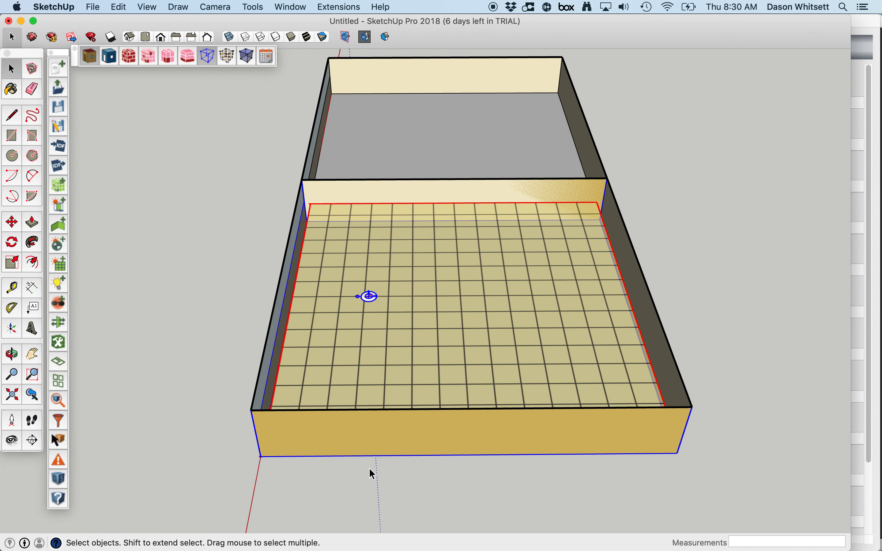
{"action": "double_click", "coordinate": [266, 436]}
{"action": "scroll", "coordinate": [372, 304], "scroll_direction": "up", "scroll_amount": 2}
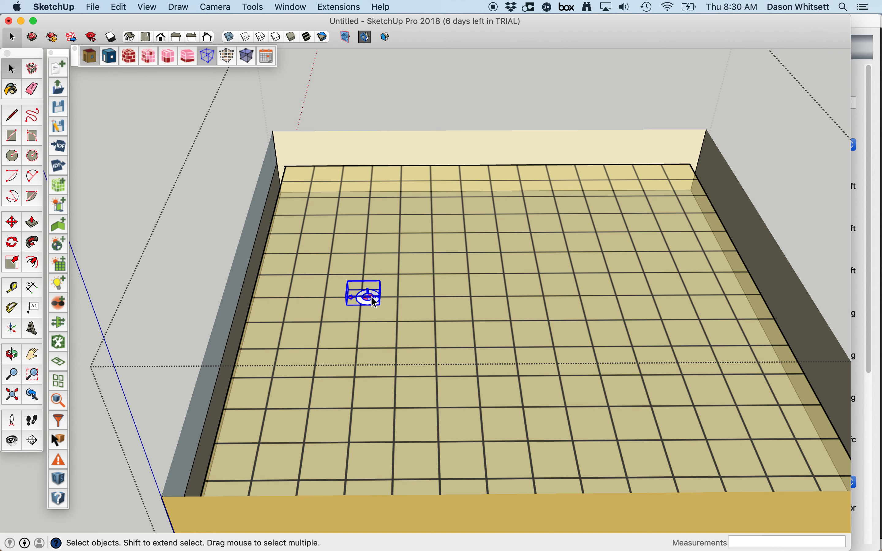
{"action": "key", "text": "m"}
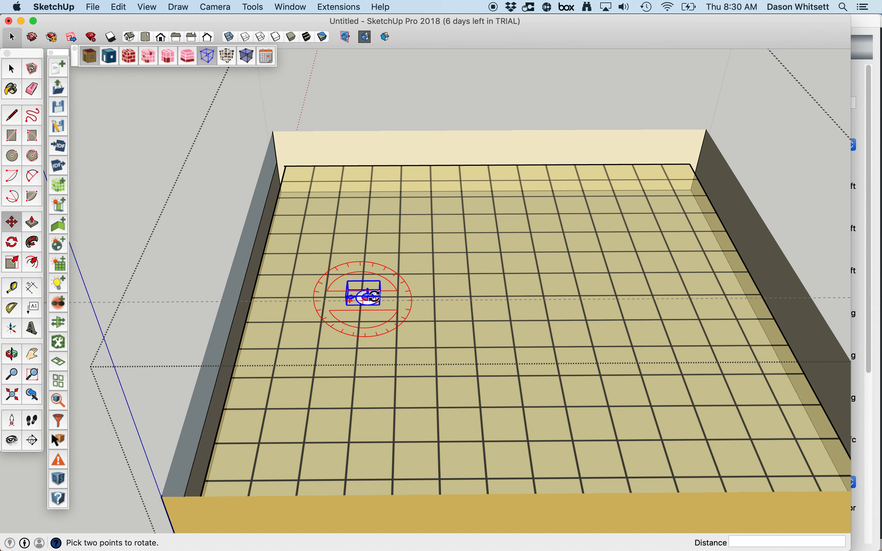
{"action": "left_click", "coordinate": [375, 297]}
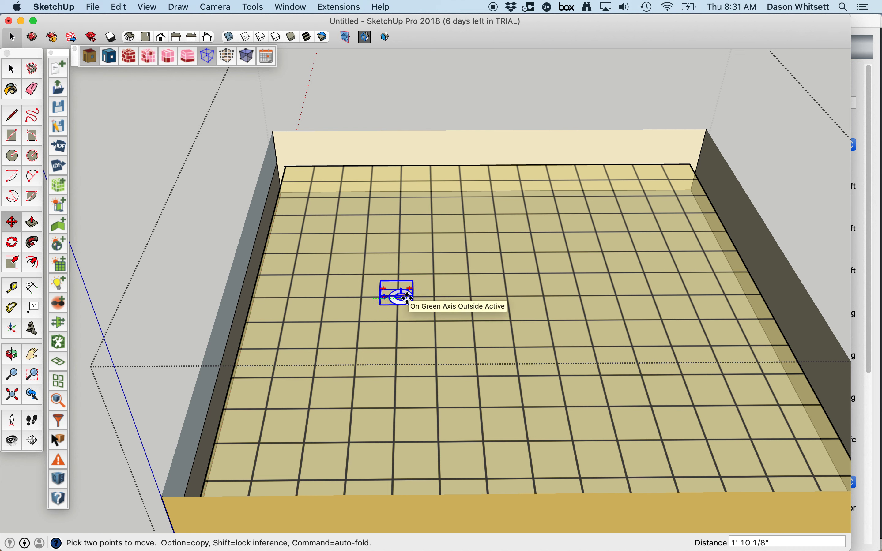
{"action": "left_click", "coordinate": [418, 299]}
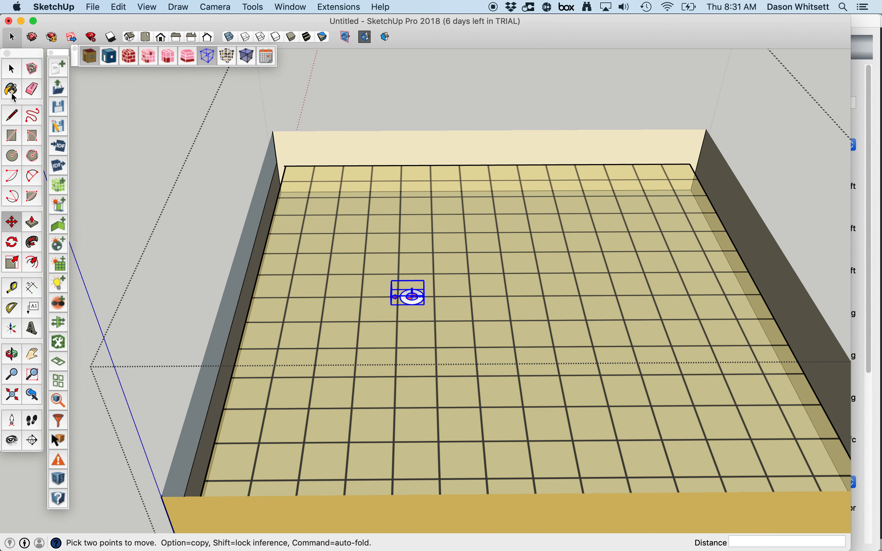
{"action": "left_click", "coordinate": [13, 70]}
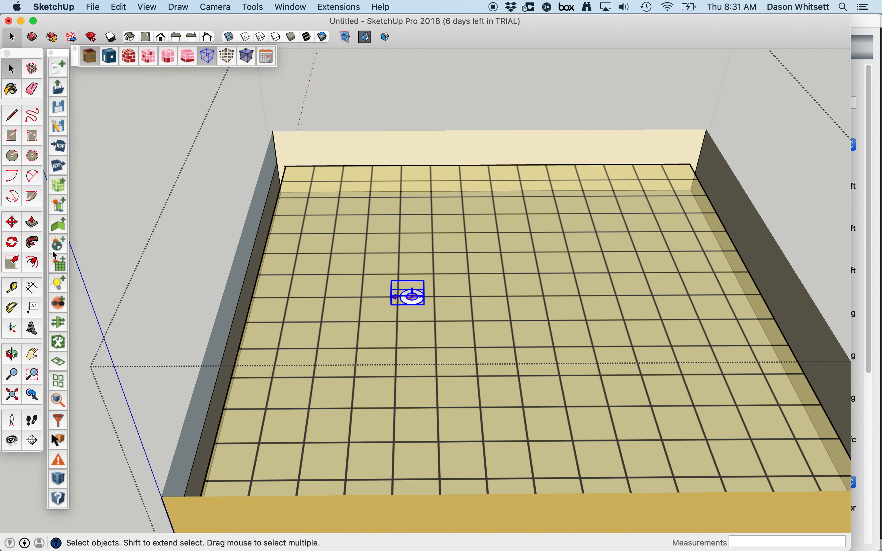
Step: Insert a second Daylighting:Control about 21 ft in from the window wall, in line with the first, and set its Position Z-Coordinate to 2.5 ft
{"action": "left_click", "coordinate": [63, 249]}
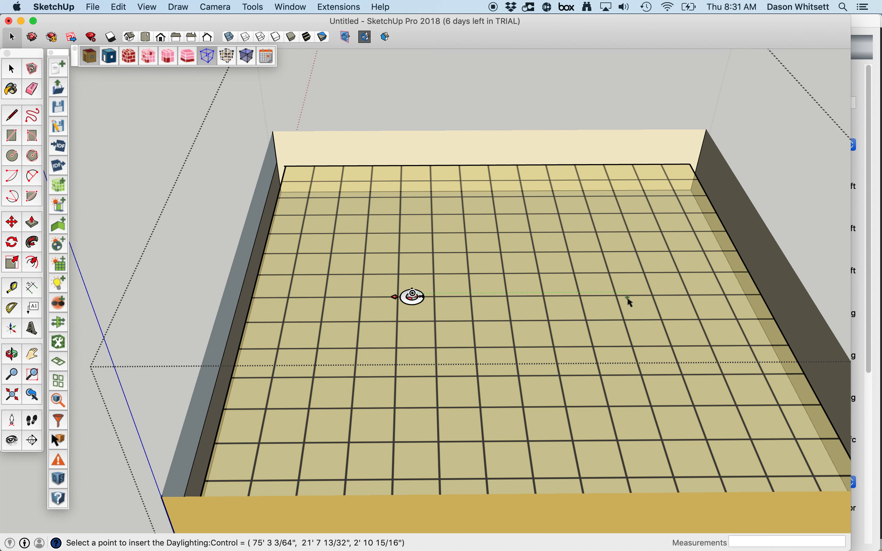
{"action": "left_click", "coordinate": [617, 299]}
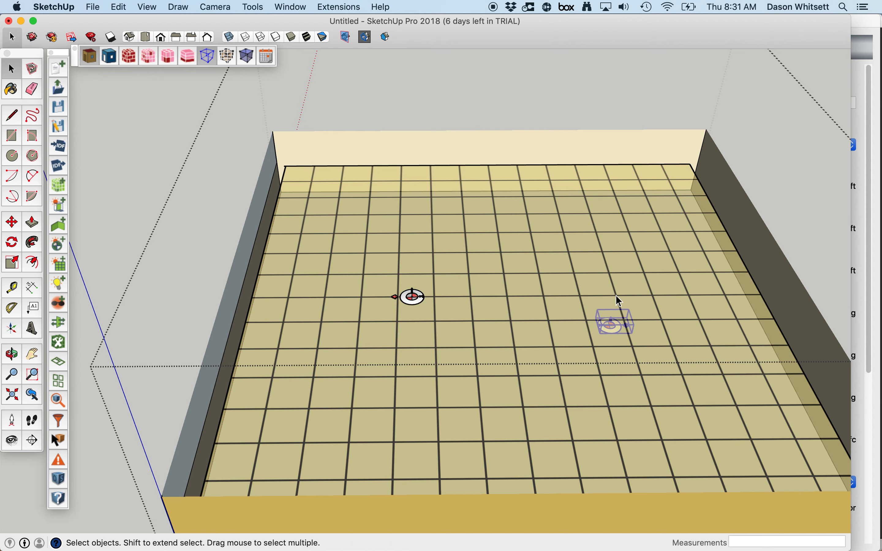
{"action": "left_click", "coordinate": [865, 263]}
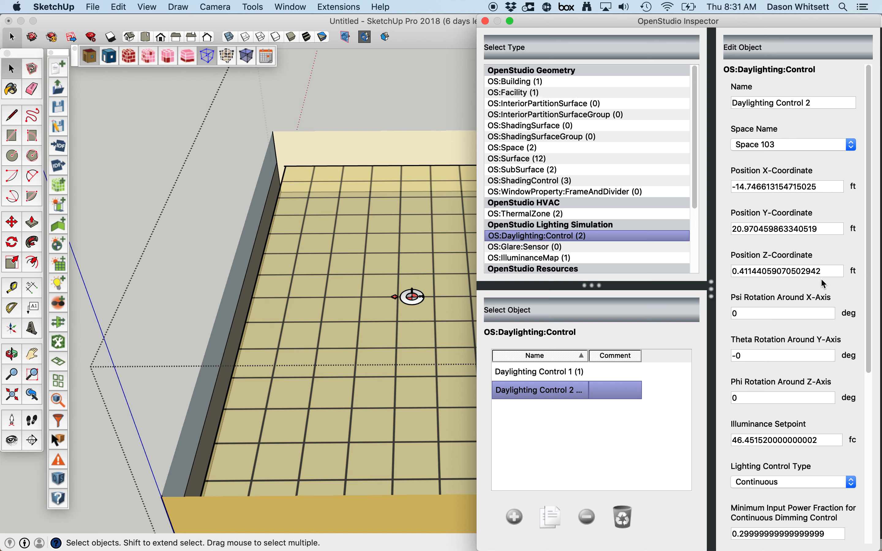
{"action": "left_click", "coordinate": [828, 274]}
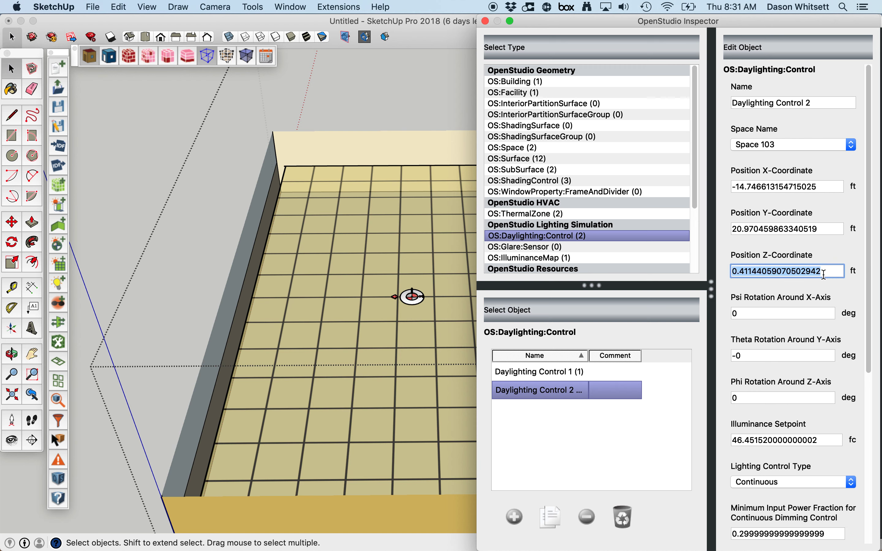
{"action": "type", "text": "2.5"}
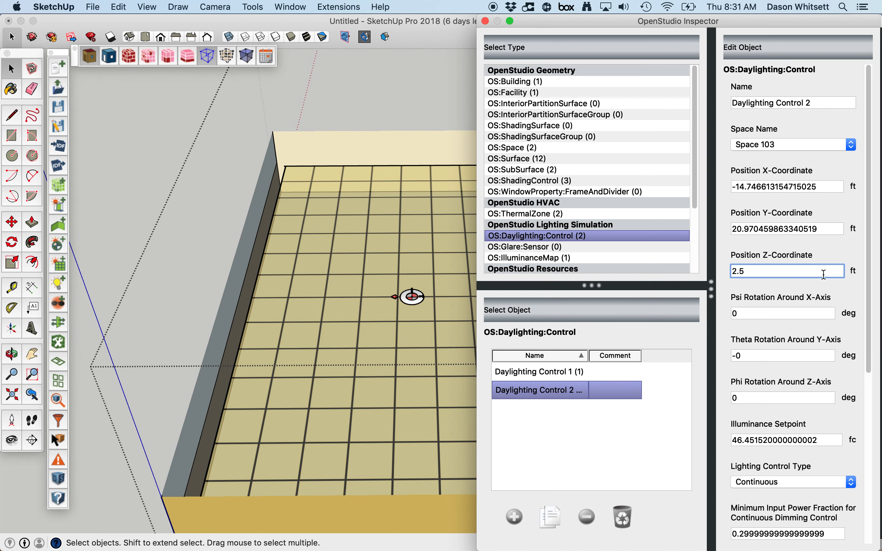
{"action": "left_click", "coordinate": [438, 103]}
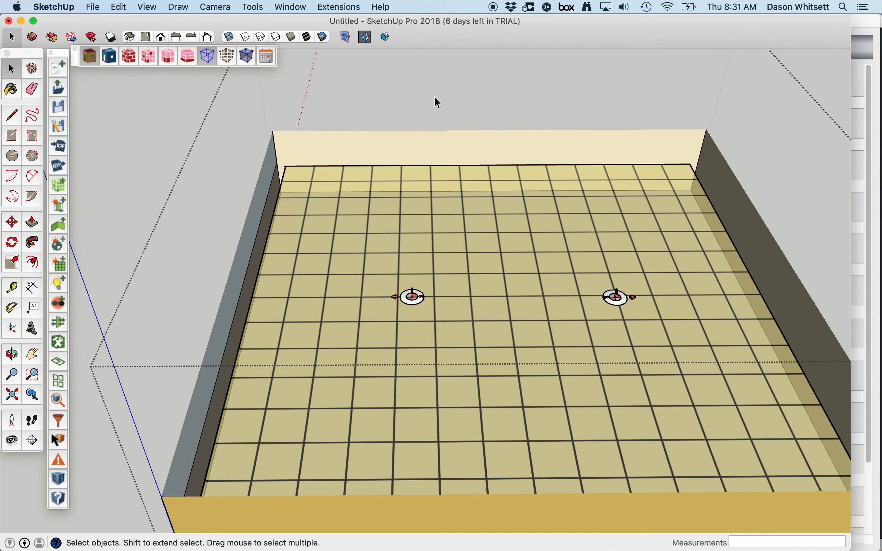
Step: Set the second daylighting control's Phi Rotation Around Z-Axis to 180 degrees in the OpenStudio Inspector
{"action": "mouse_move", "coordinate": [734, 317]}
{"action": "middle_mouse_down"}
{"action": "mouse_move", "coordinate": [652, 309]}
{"action": "mouse_move", "coordinate": [171, 392]}
{"action": "middle_mouse_up"}
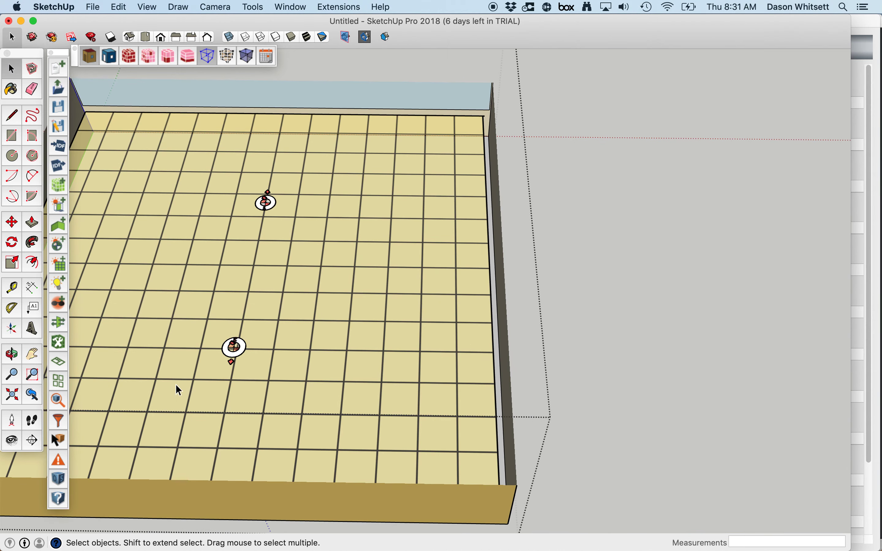
{"action": "left_click", "coordinate": [242, 352]}
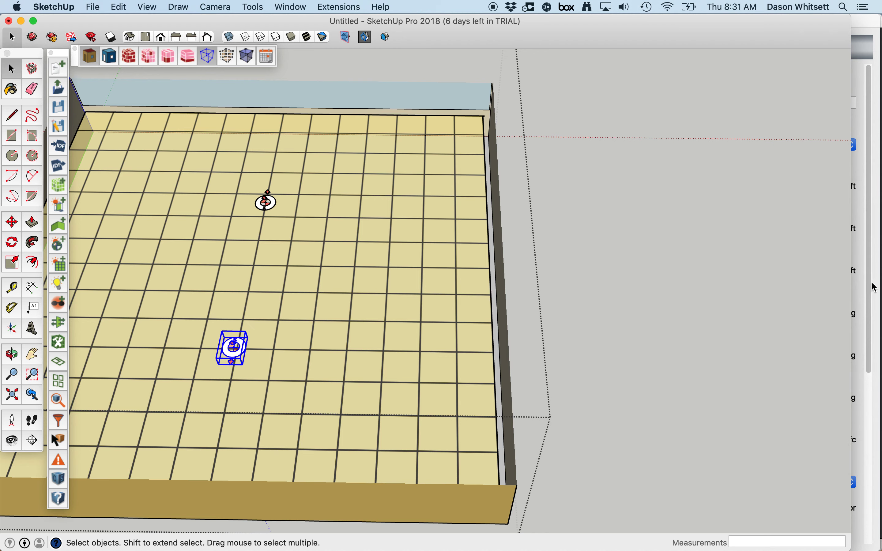
{"action": "left_click", "coordinate": [863, 292]}
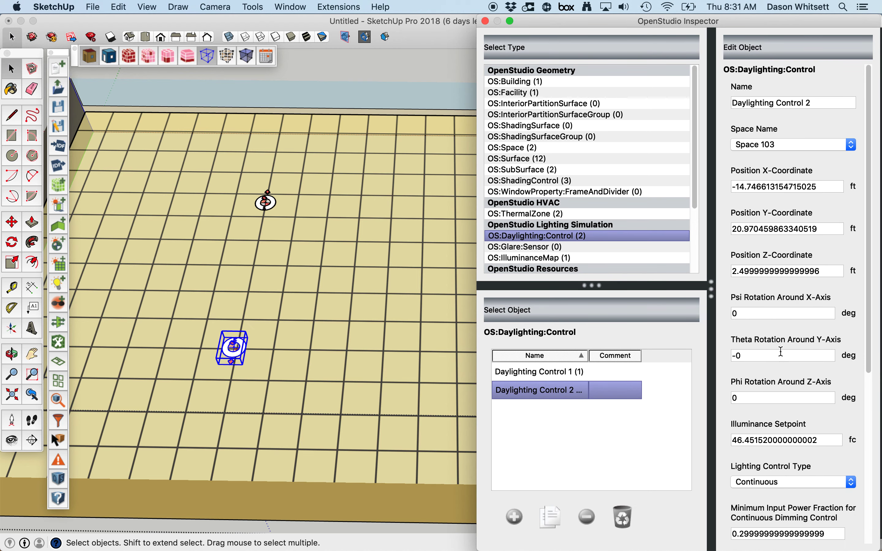
{"action": "left_click", "coordinate": [780, 398]}
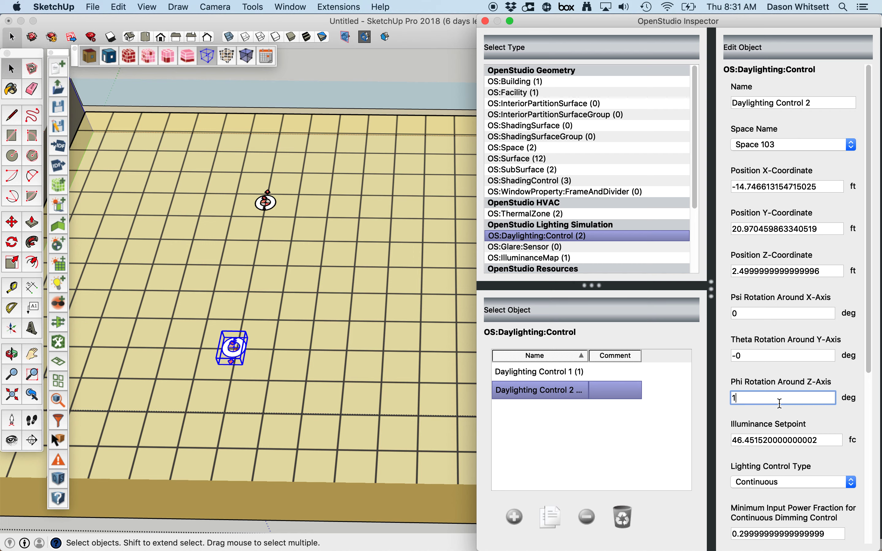
{"action": "key", "text": "Return"}
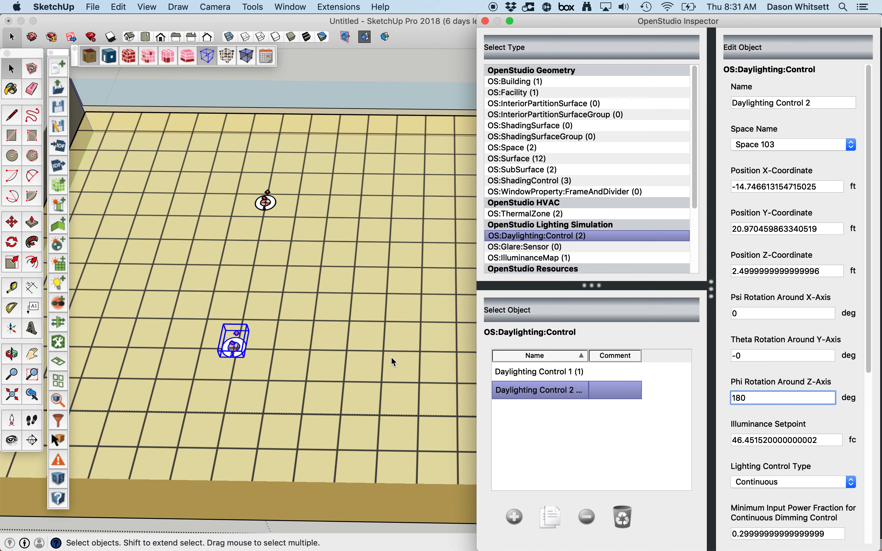
{"action": "left_click", "coordinate": [376, 384]}
Step: Review the illuminance map's and both daylighting controls' properties in the OpenStudio Inspector, one object after another
{"action": "mouse_move", "coordinate": [376, 384]}
{"action": "middle_mouse_down"}
{"action": "mouse_move", "coordinate": [386, 401]}
{"action": "mouse_move", "coordinate": [540, 478]}
{"action": "mouse_move", "coordinate": [310, 298]}
{"action": "middle_mouse_up"}
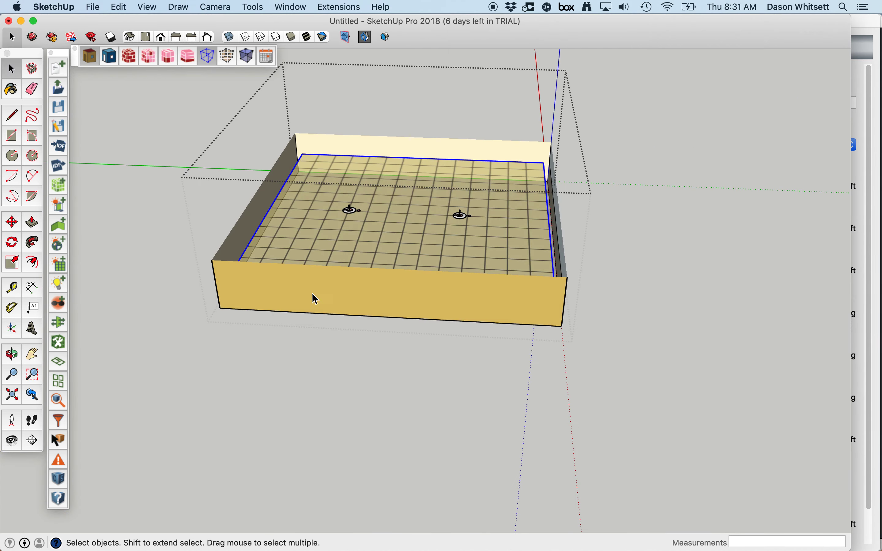
{"action": "middle_click_drag", "start_coordinate": [650, 284], "coordinate": [83, 341]}
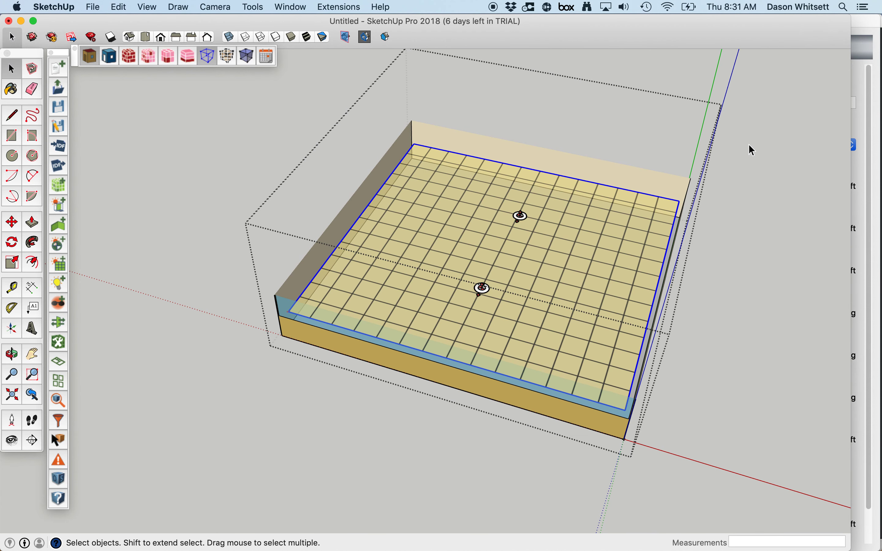
{"action": "left_click", "coordinate": [860, 78]}
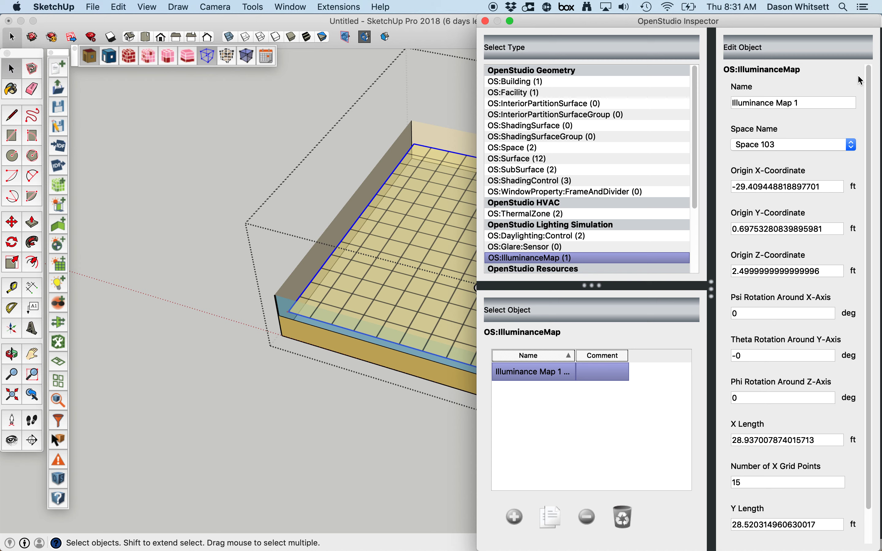
{"action": "left_click", "coordinate": [439, 84]}
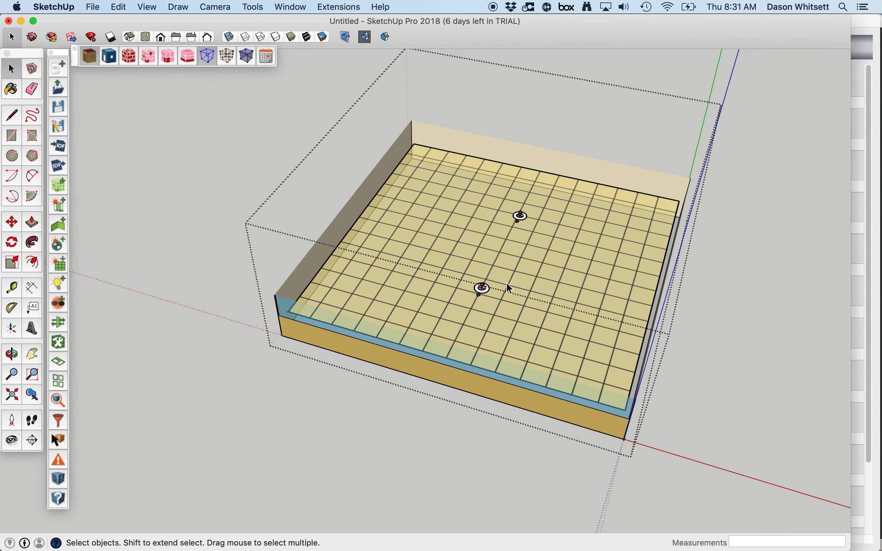
{"action": "left_click", "coordinate": [482, 291]}
{"action": "left_click", "coordinate": [868, 129]}
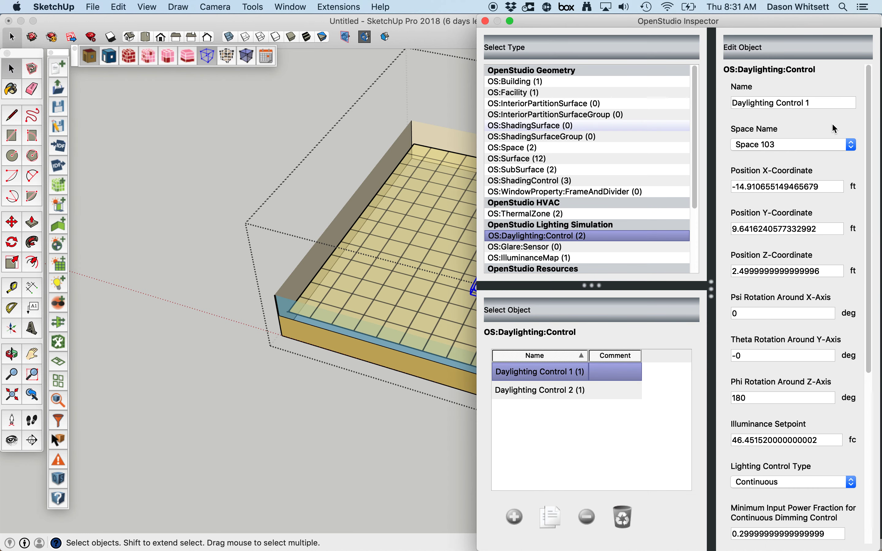
{"action": "left_click", "coordinate": [387, 117]}
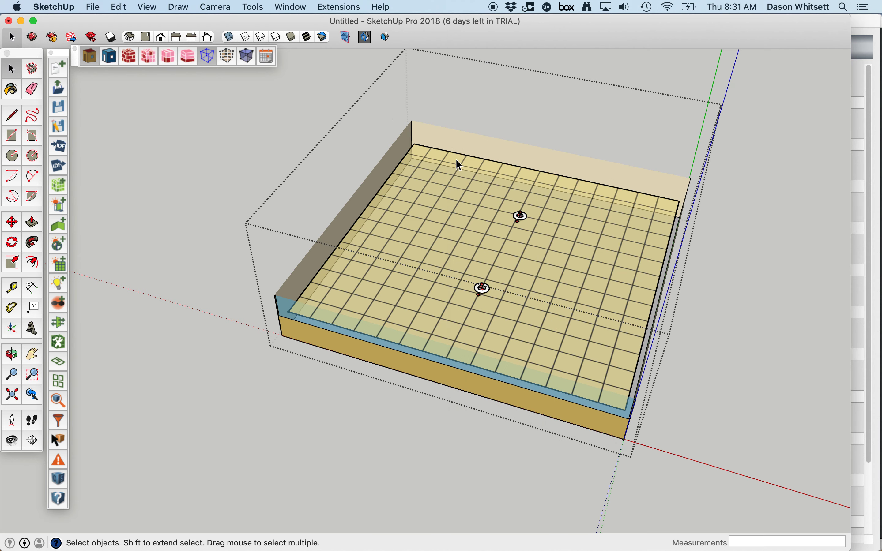
{"action": "left_click", "coordinate": [521, 214]}
{"action": "left_click", "coordinate": [863, 176]}
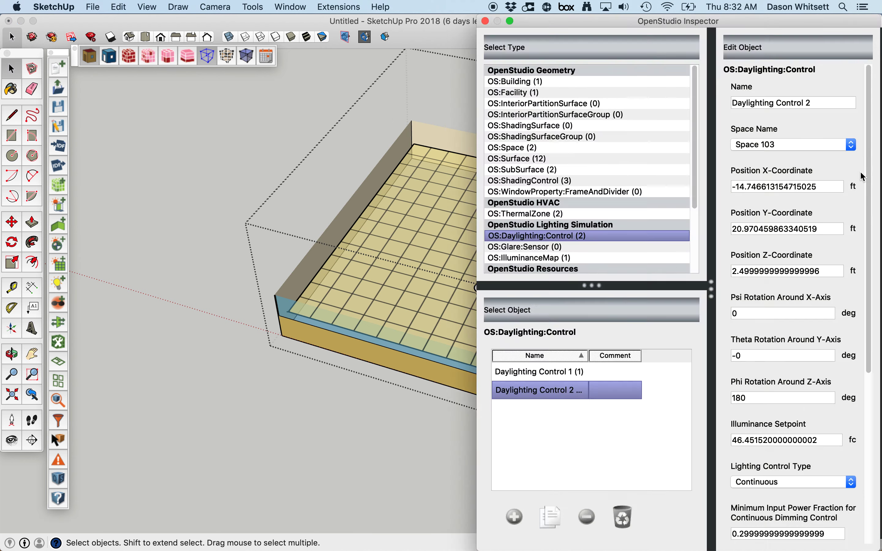
Step: Set the window-side daylighting control's Illuminance Setpoint to 30 fc and its Minimum Input Power Fraction for Continuous Dimming Control to 0.3
{"action": "left_click", "coordinate": [321, 147]}
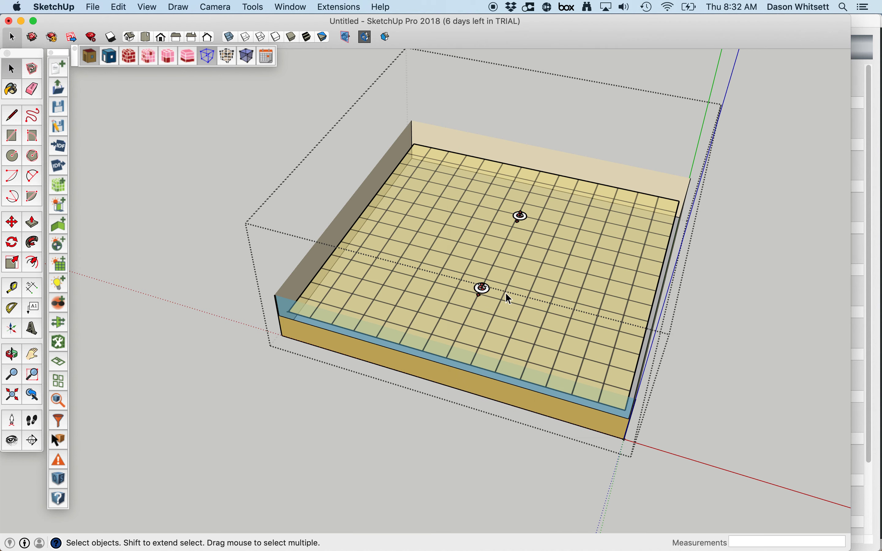
{"action": "left_click", "coordinate": [482, 288]}
{"action": "left_click", "coordinate": [858, 255]}
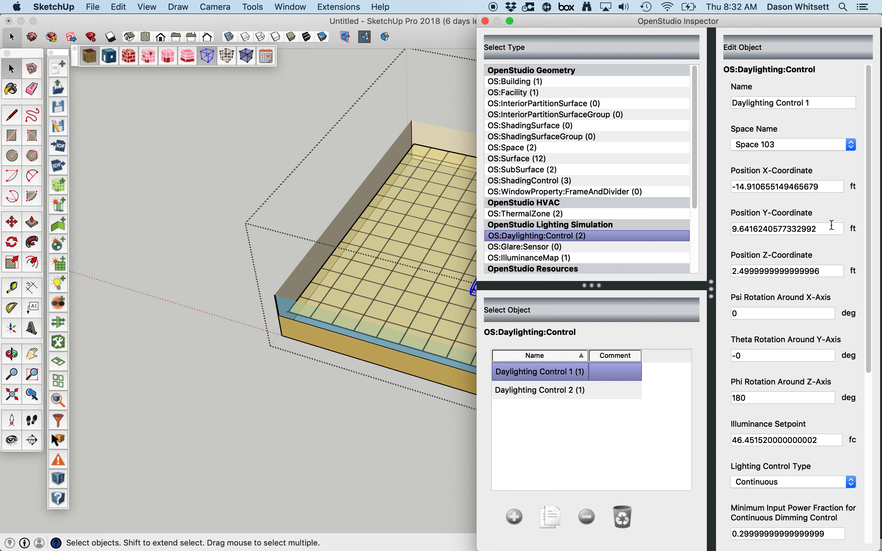
{"action": "scroll", "coordinate": [832, 225], "scroll_direction": "down", "scroll_amount": 1}
{"action": "scroll", "coordinate": [832, 225], "scroll_direction": "down", "scroll_amount": 3}
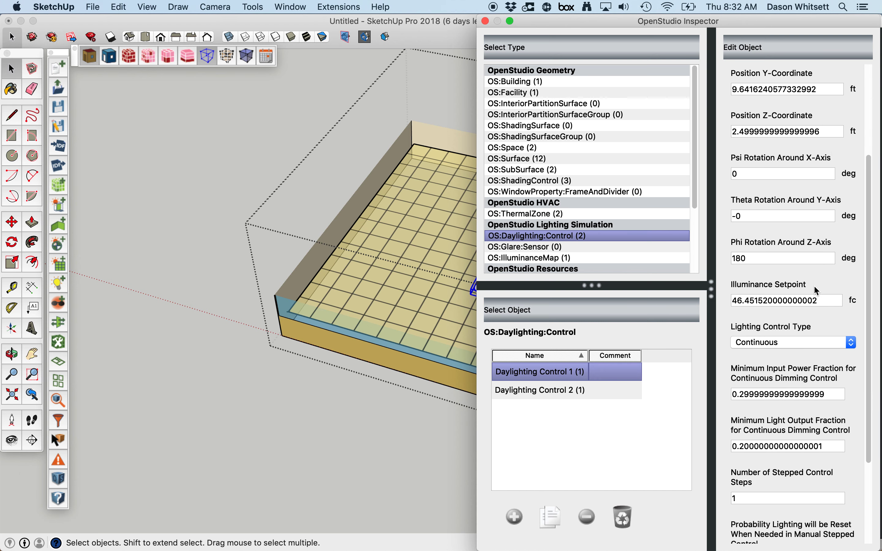
{"action": "double_click", "coordinate": [832, 269]}
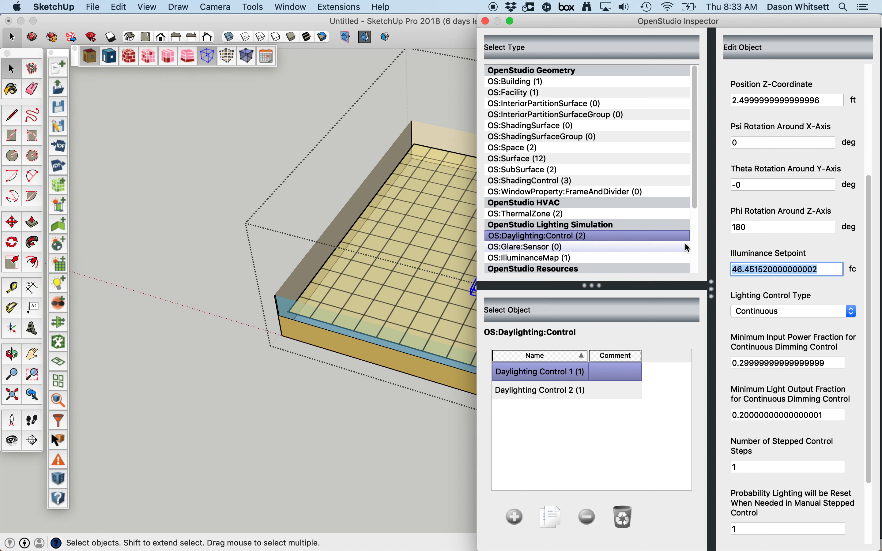
{"action": "type", "text": "30"}
{"action": "key", "text": "Tab"}
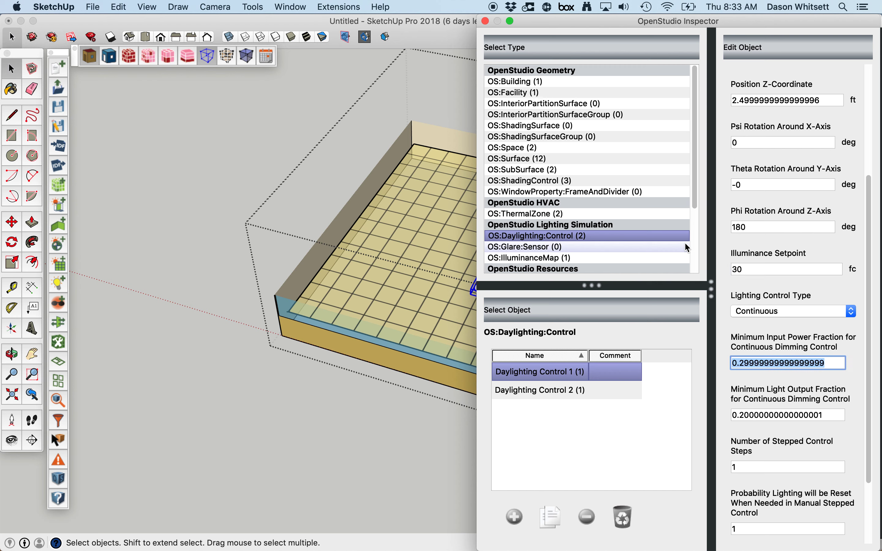
{"action": "type", "text": "0.3"}
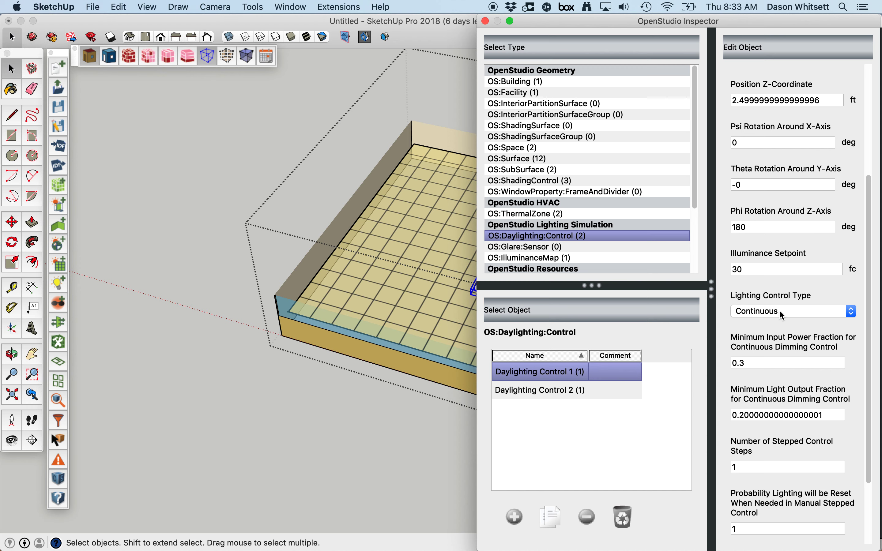
Step: Examine the window-side daylighting control's Lighting Control Type options and its remaining dimming, stepped control and glare index properties
{"action": "left_click", "coordinate": [778, 310]}
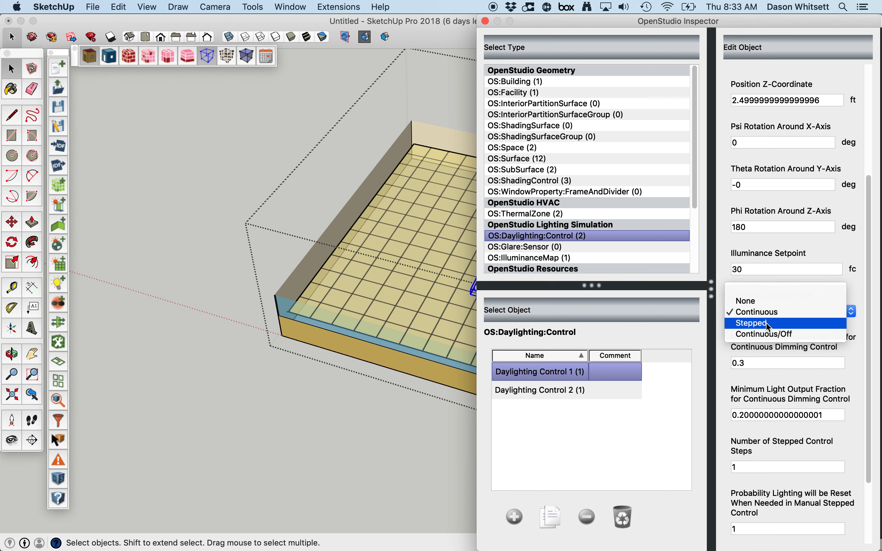
{"action": "left_click", "coordinate": [857, 420]}
{"action": "scroll", "coordinate": [857, 421], "scroll_direction": "down", "scroll_amount": 5}
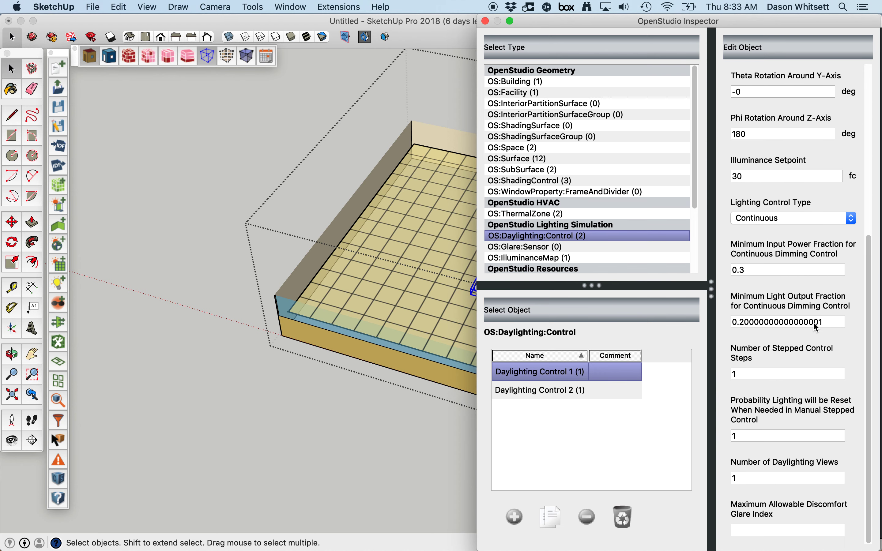
{"action": "left_click", "coordinate": [780, 270]}
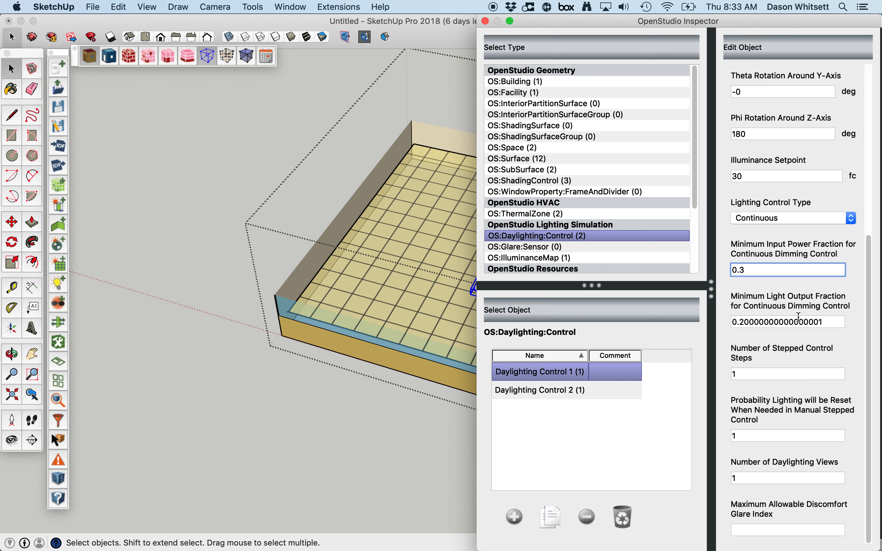
{"action": "scroll", "coordinate": [790, 369], "scroll_direction": "up", "scroll_amount": 1}
{"action": "scroll", "coordinate": [791, 368], "scroll_direction": "down", "scroll_amount": 1}
{"action": "left_click", "coordinate": [800, 530]}
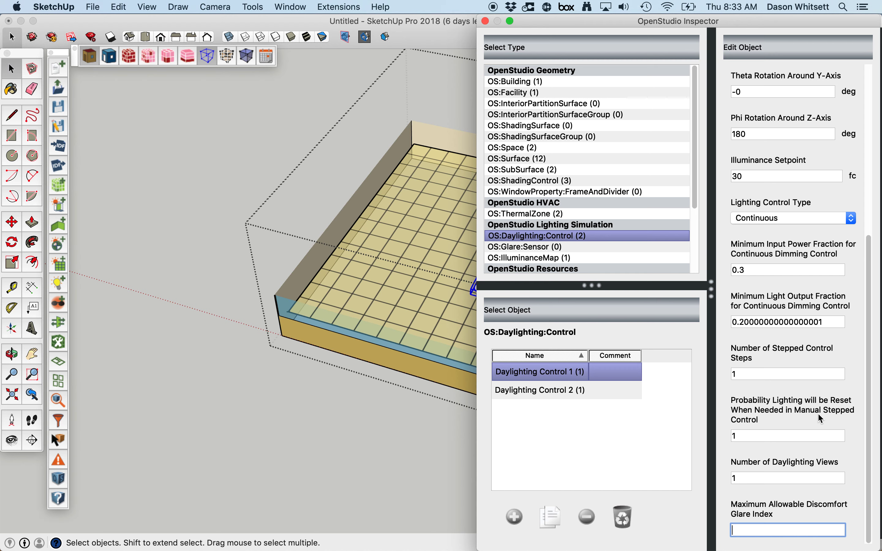
{"action": "scroll", "coordinate": [819, 415], "scroll_direction": "up", "scroll_amount": 5}
{"action": "scroll", "coordinate": [411, 400], "scroll_direction": "up", "scroll_amount": 8}
{"action": "scroll", "coordinate": [384, 448], "scroll_direction": "down", "scroll_amount": 10}
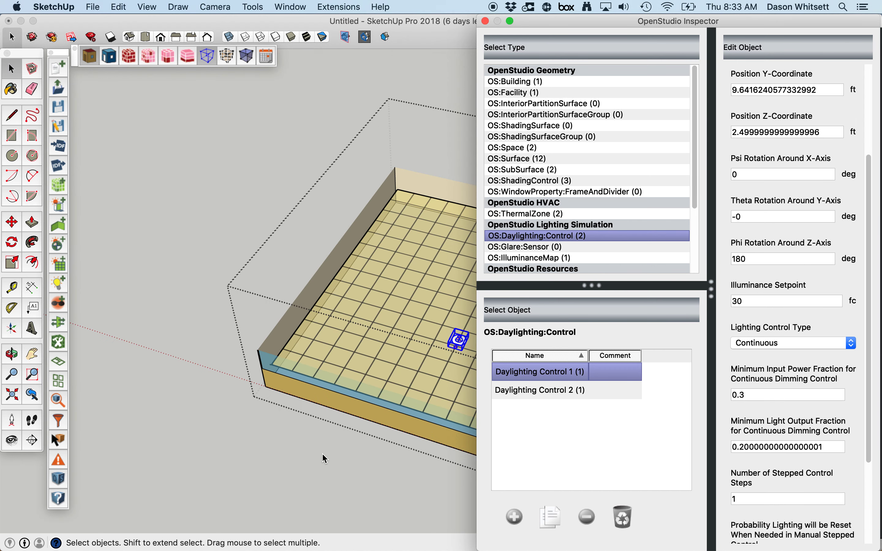
Step: Set the Illuminance Setpoint of the daylighting control farther from the window to 30 fc and leave the space
{"action": "left_click", "coordinate": [333, 456]}
{"action": "left_click", "coordinate": [504, 268]}
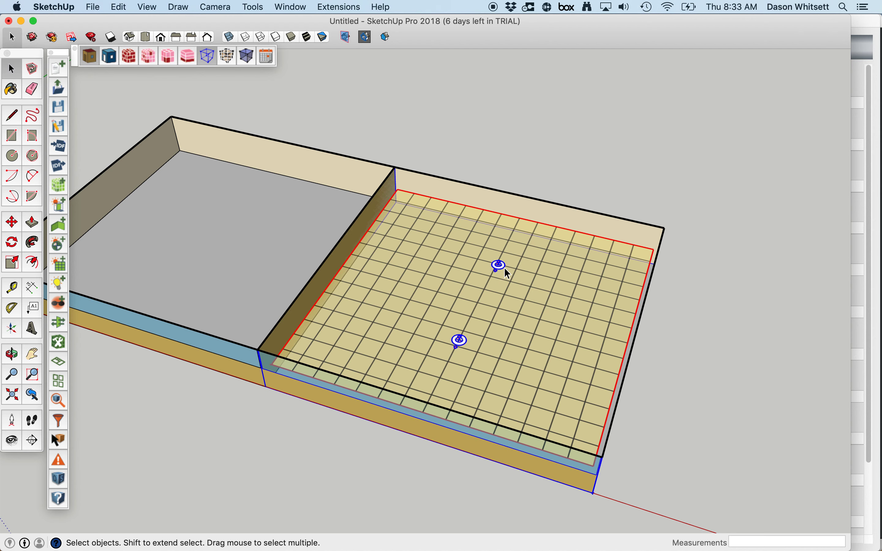
{"action": "double_click", "coordinate": [500, 267]}
{"action": "left_click", "coordinate": [500, 264]}
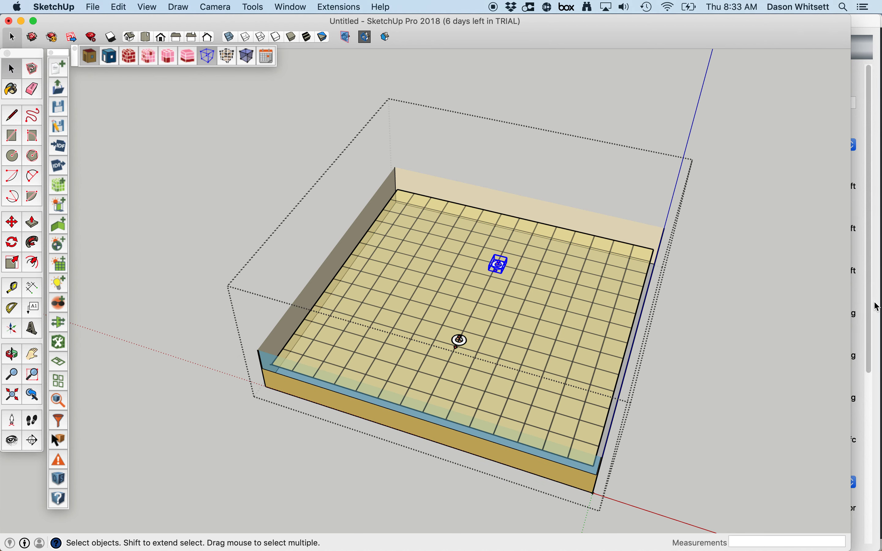
{"action": "left_click", "coordinate": [863, 302]}
{"action": "scroll", "coordinate": [780, 357], "scroll_direction": "down", "scroll_amount": 5}
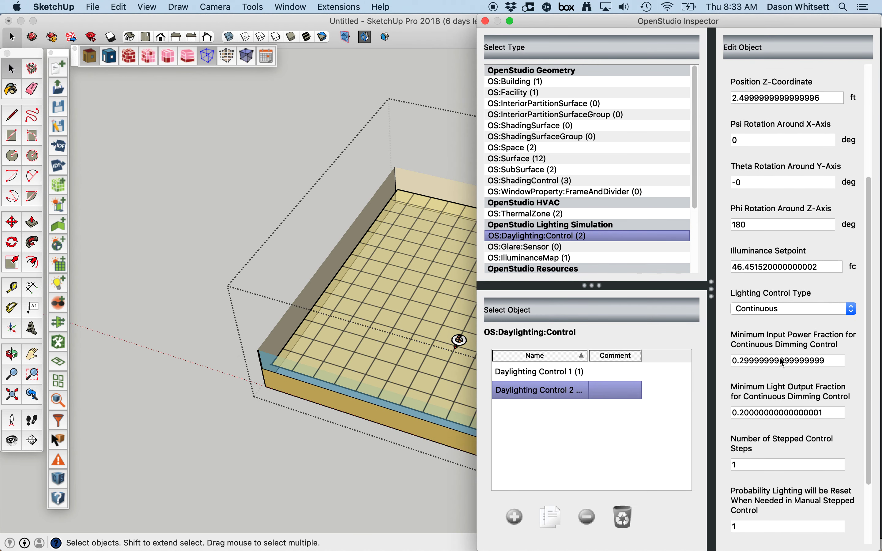
{"action": "double_click", "coordinate": [830, 267]}
{"action": "left_click_drag", "start_coordinate": [830, 267], "coordinate": [514, 232]}
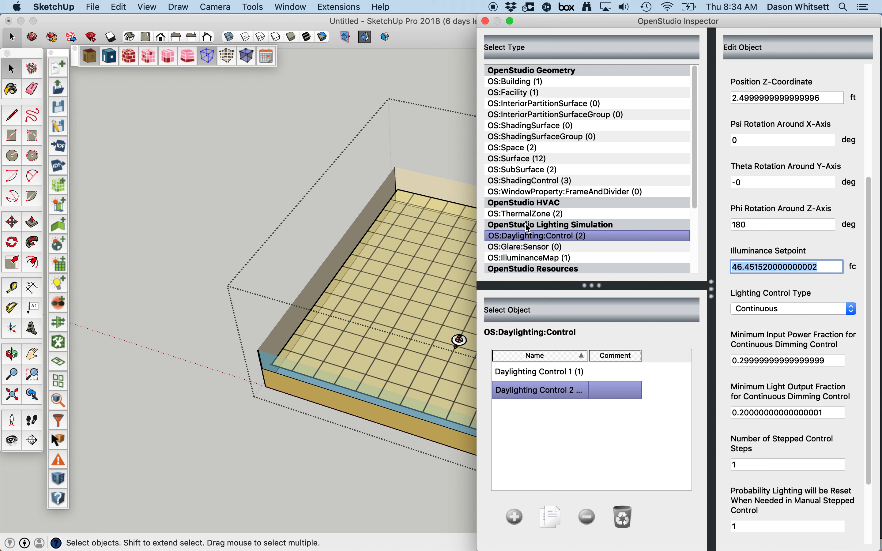
{"action": "type", "text": "30"}
{"action": "key", "text": "Tab"}
{"action": "left_click", "coordinate": [210, 236]}
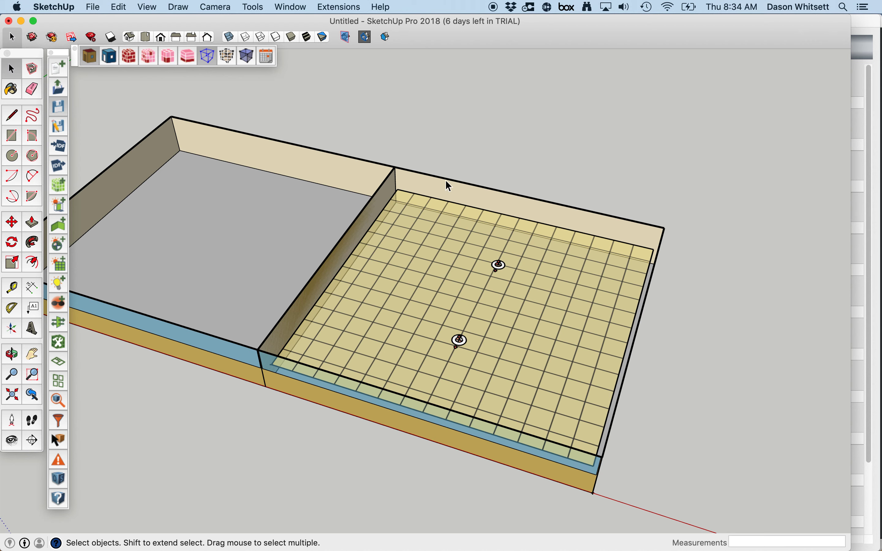
Step: Render the model by thermal zone and select the gridded space
{"action": "scroll", "coordinate": [514, 230], "scroll_direction": "down", "scroll_amount": 3}
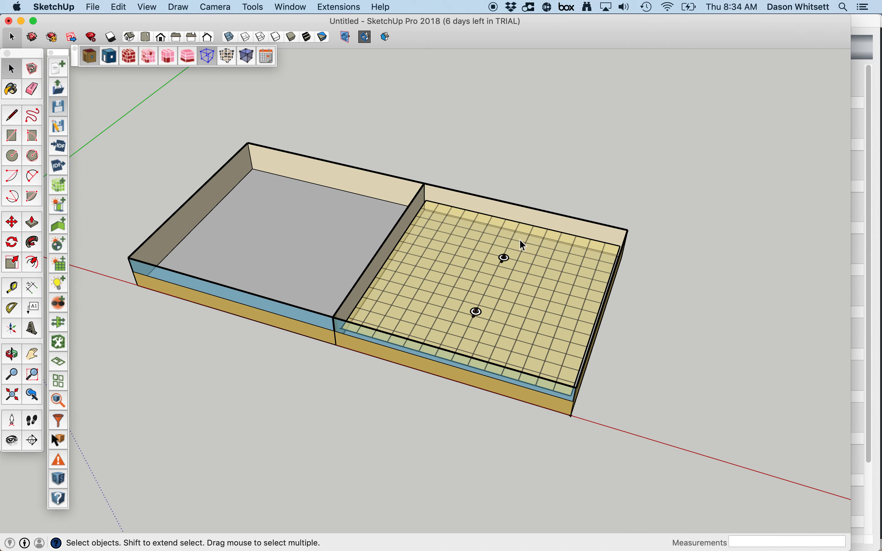
{"action": "left_click", "coordinate": [172, 61]}
{"action": "left_click", "coordinate": [556, 314]}
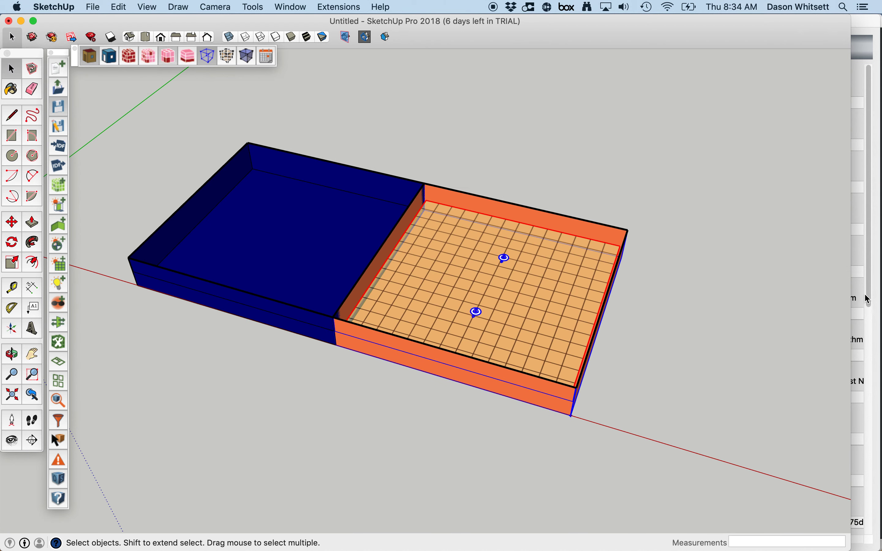
Step: Examine the Daylight Controls thermal zone's primary and secondary daylighting controls, their controlled zone fractions and the assigned illuminance map
{"action": "left_click", "coordinate": [863, 299]}
{"action": "scroll", "coordinate": [828, 251], "scroll_direction": "down", "scroll_amount": 10}
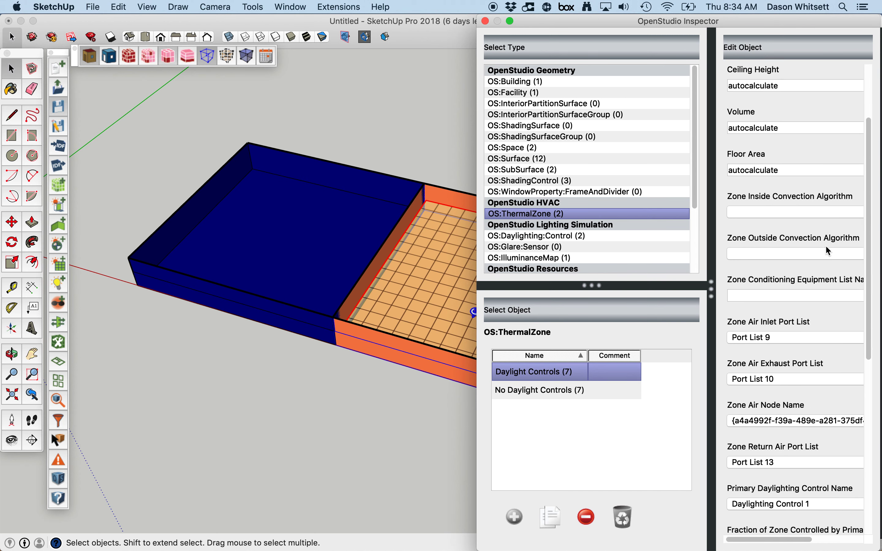
{"action": "scroll", "coordinate": [829, 251], "scroll_direction": "down", "scroll_amount": 5}
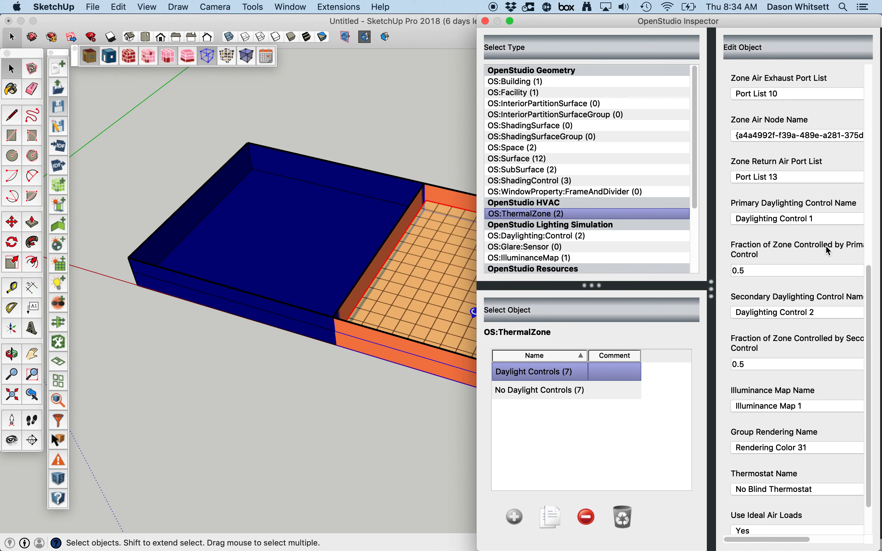
{"action": "scroll", "coordinate": [828, 251], "scroll_direction": "up", "scroll_amount": 2}
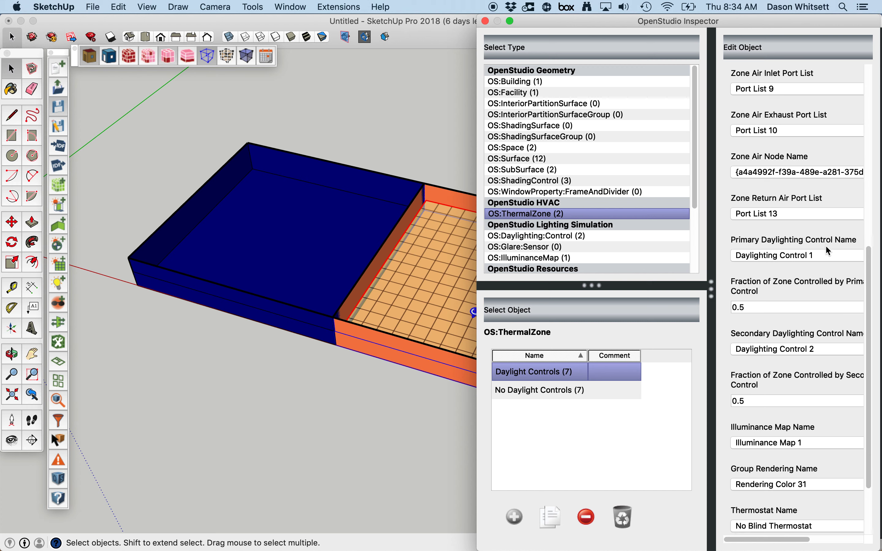
{"action": "scroll", "coordinate": [828, 251], "scroll_direction": "down", "scroll_amount": 3}
{"action": "scroll", "coordinate": [828, 250], "scroll_direction": "down", "scroll_amount": 3}
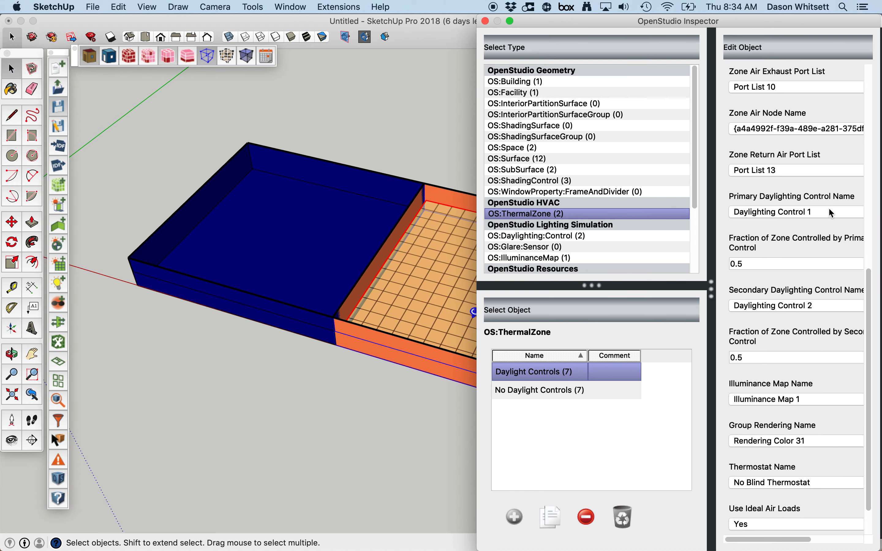
{"action": "scroll", "coordinate": [829, 213], "scroll_direction": "down", "scroll_amount": 2}
{"action": "scroll", "coordinate": [829, 212], "scroll_direction": "down", "scroll_amount": 4}
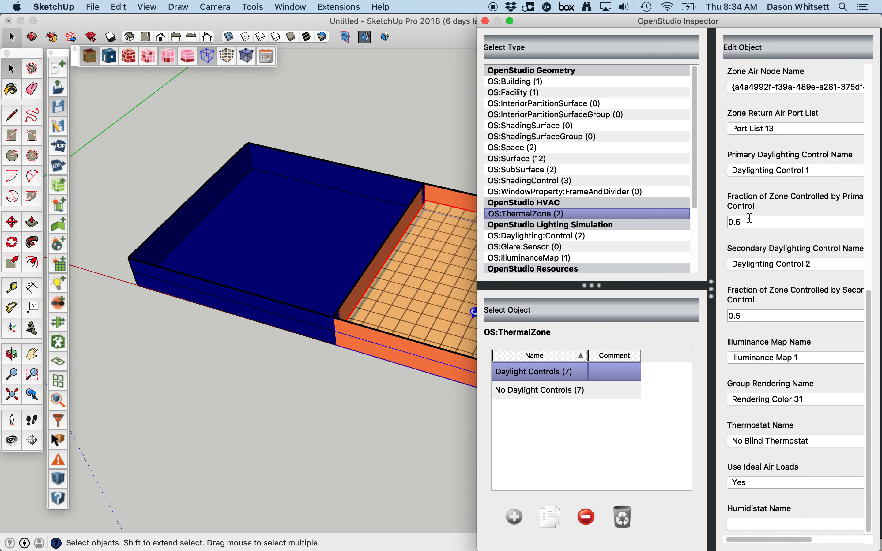
{"action": "scroll", "coordinate": [756, 221], "scroll_direction": "down", "scroll_amount": 1}
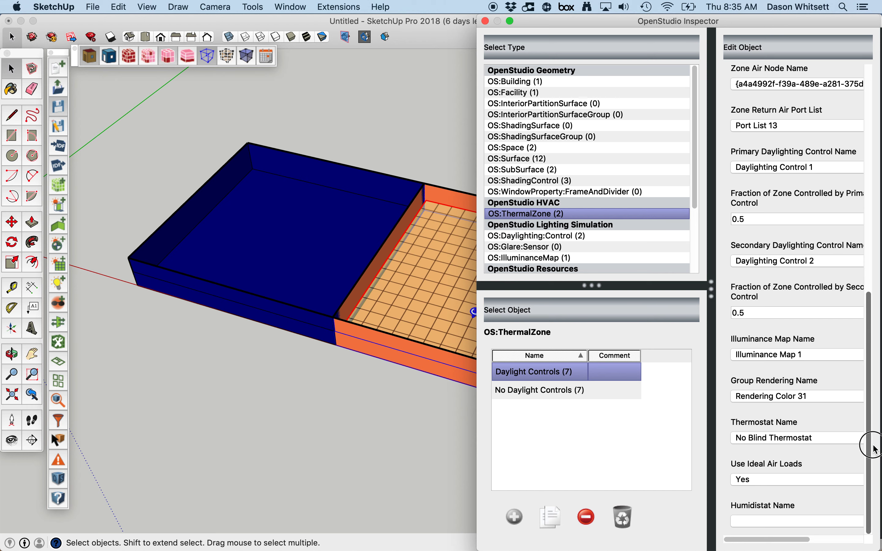
{"action": "left_click", "coordinate": [333, 443]}
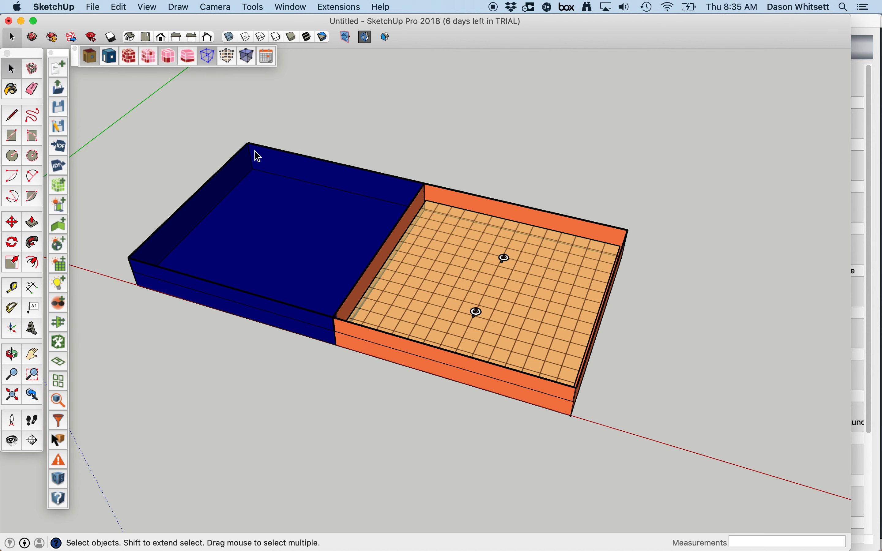
Step: Switch to OpenStudio and try to open Daylighting demo.osm from the Desktop's Daylighting Video folder
{"action": "key", "text": "super+Tab"}
{"action": "key", "text": "super+Tab"}
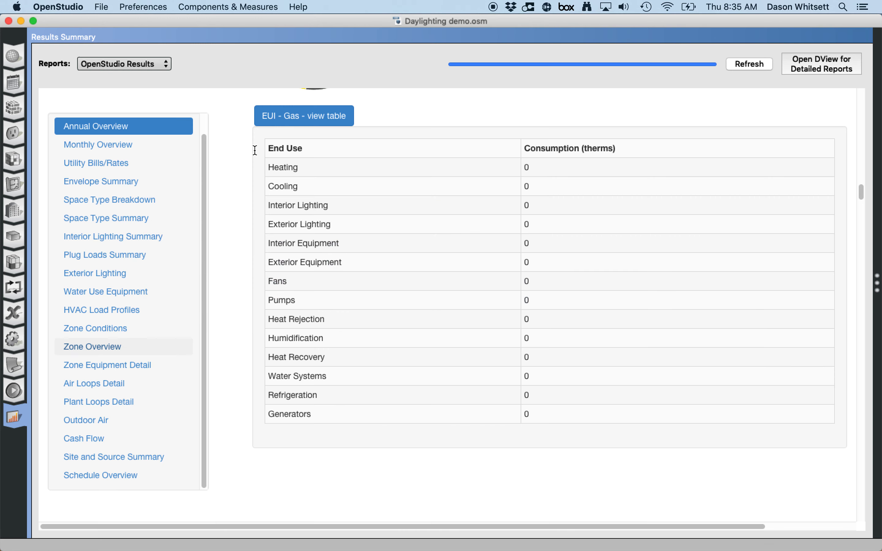
{"action": "left_click", "coordinate": [102, 6]}
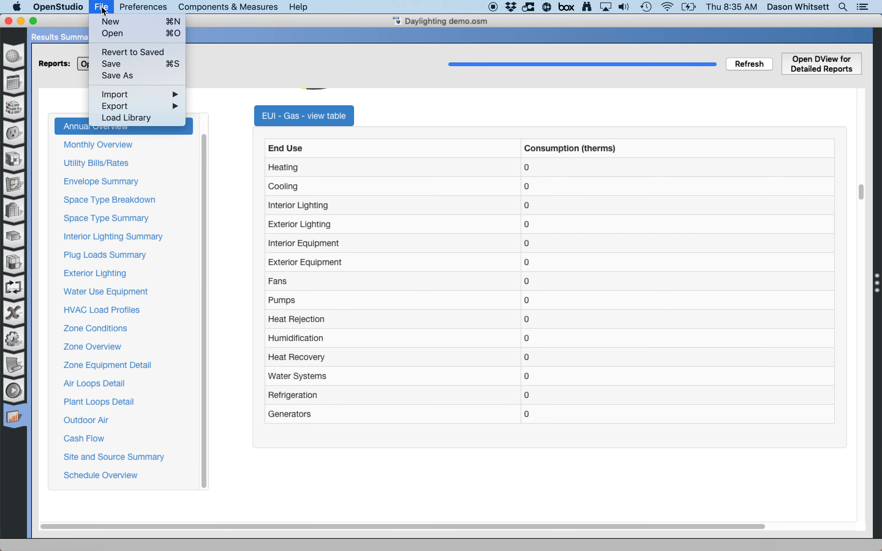
{"action": "left_click", "coordinate": [113, 33]}
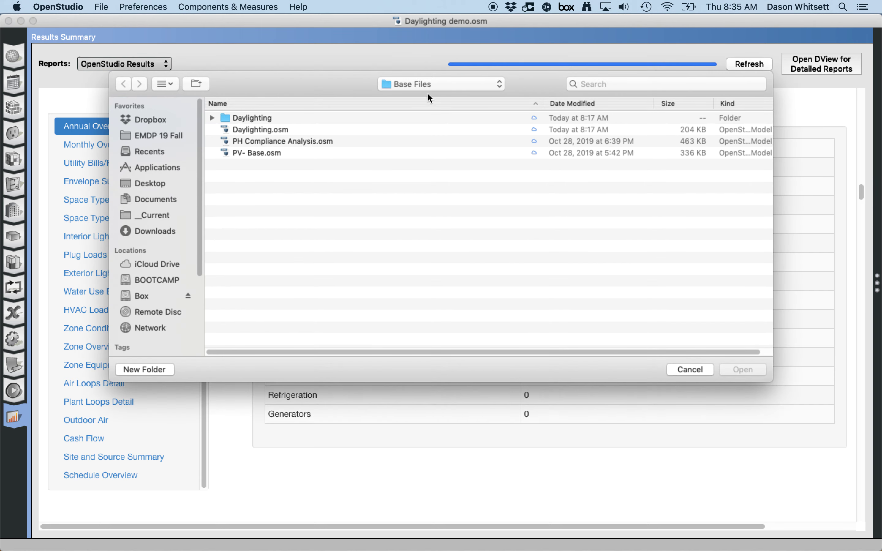
{"action": "left_click", "coordinate": [150, 183]}
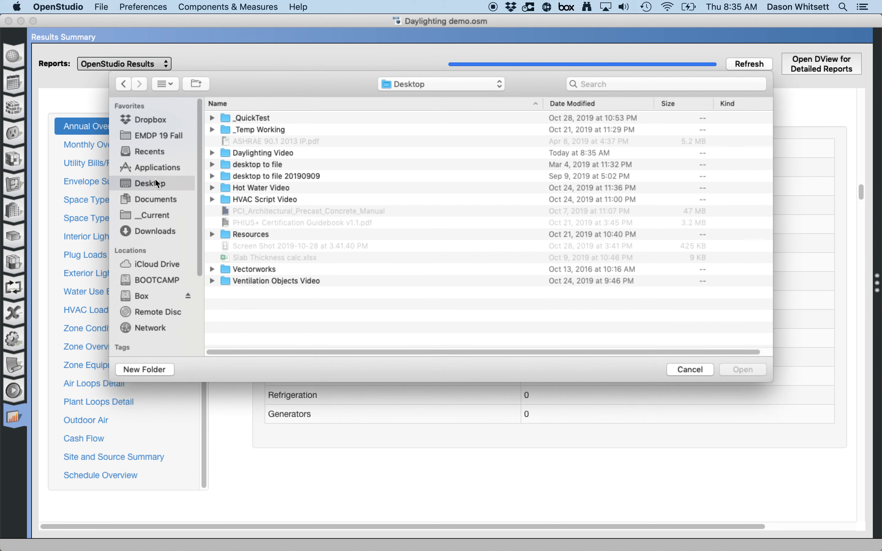
{"action": "left_click", "coordinate": [267, 153]}
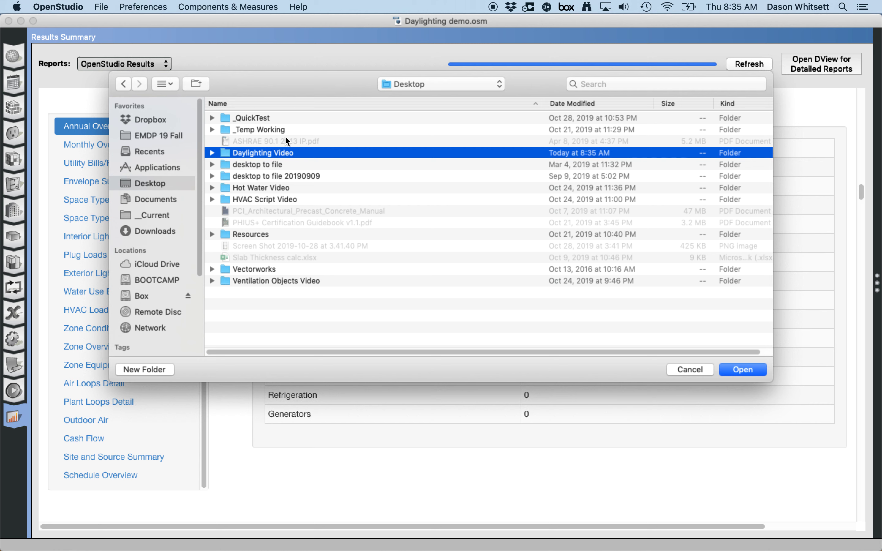
{"action": "double_click", "coordinate": [224, 153]}
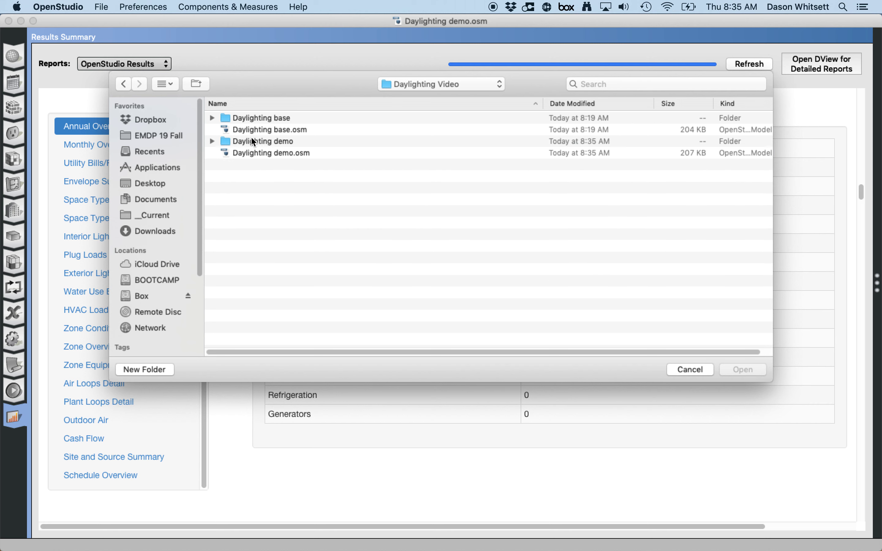
{"action": "left_click", "coordinate": [254, 154]}
{"action": "left_click", "coordinate": [743, 369]}
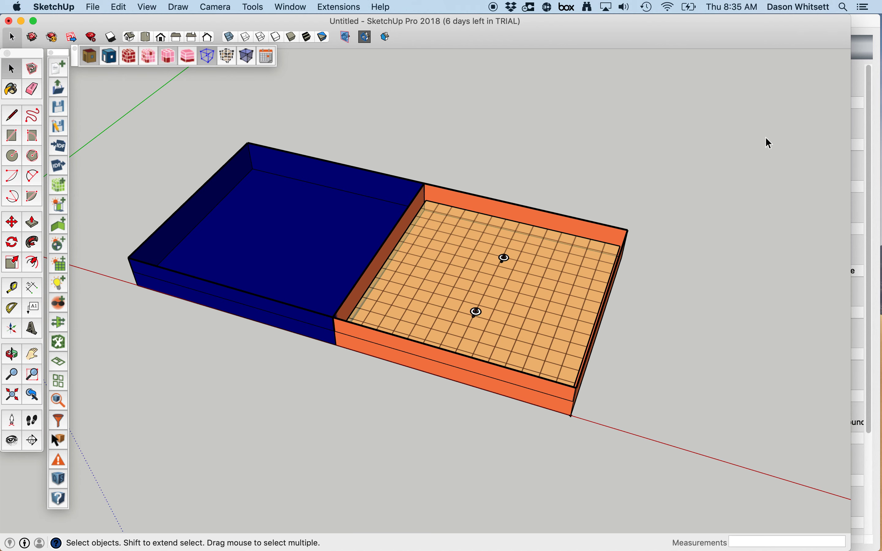
Step: Dismiss the OpenStudio crash report without sending it and relaunch OpenStudio
{"action": "key", "text": "super+Tab"}
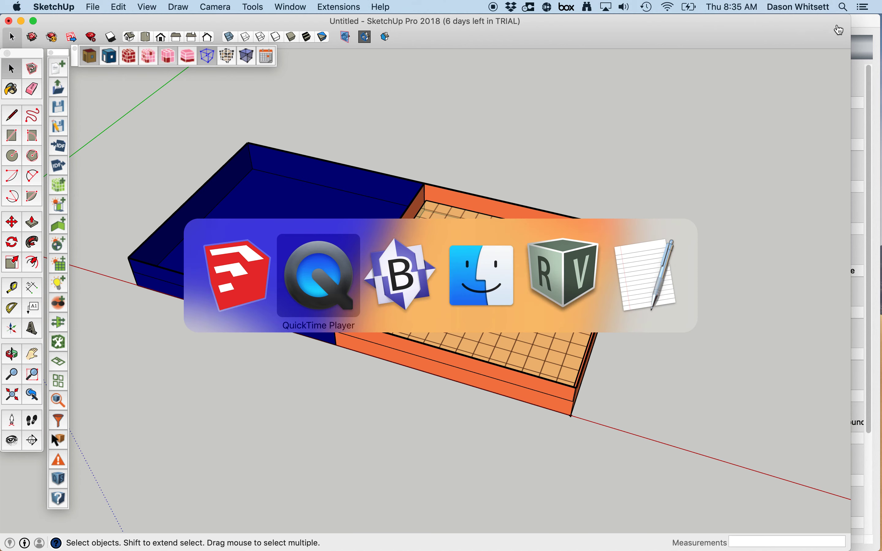
{"action": "left_click", "coordinate": [487, 112]}
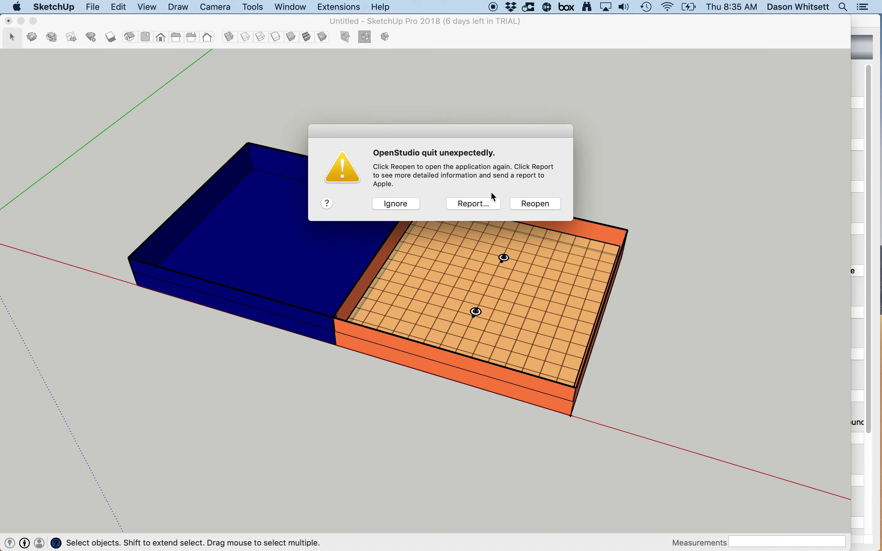
{"action": "left_click", "coordinate": [405, 203]}
{"action": "mouse_move", "coordinate": [3, 360]}
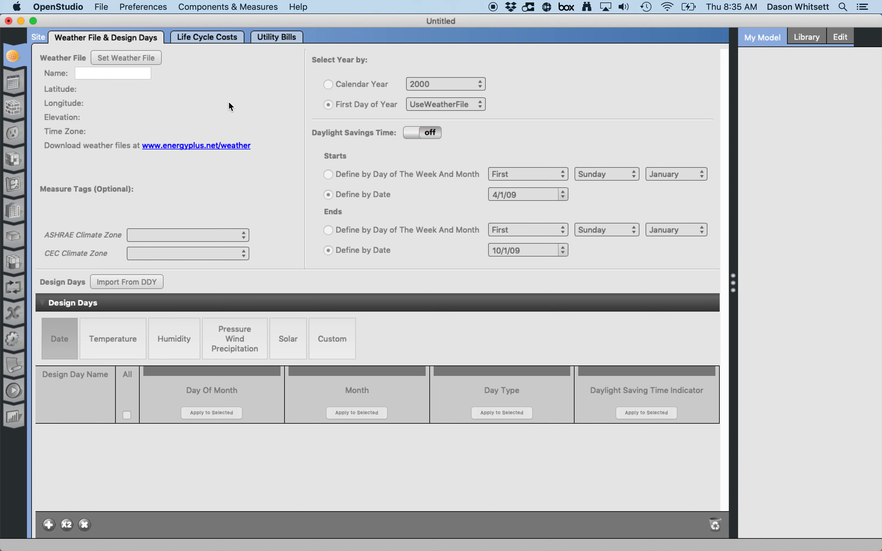
Step: Open Daylighting demo.osm from the Daylighting Video folder, discarding the changes to the untitled model
{"action": "left_click", "coordinate": [102, 8]}
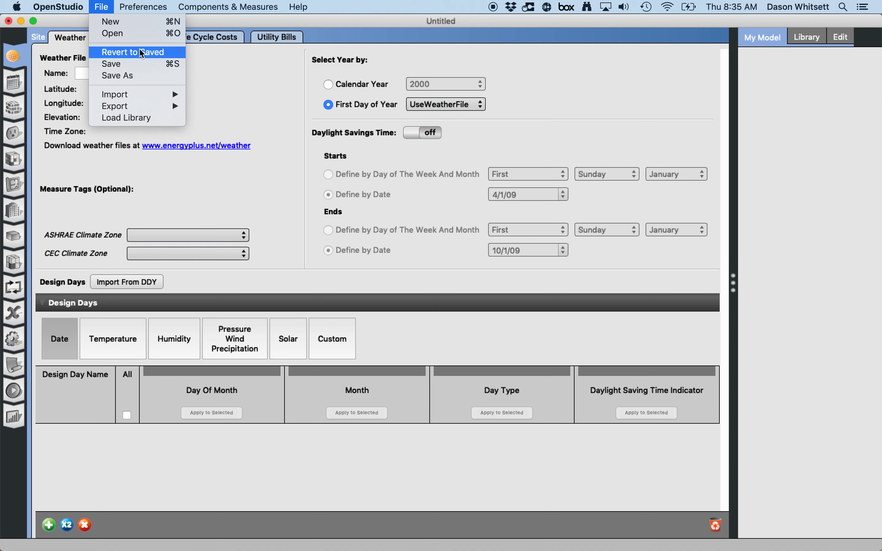
{"action": "left_click", "coordinate": [112, 33]}
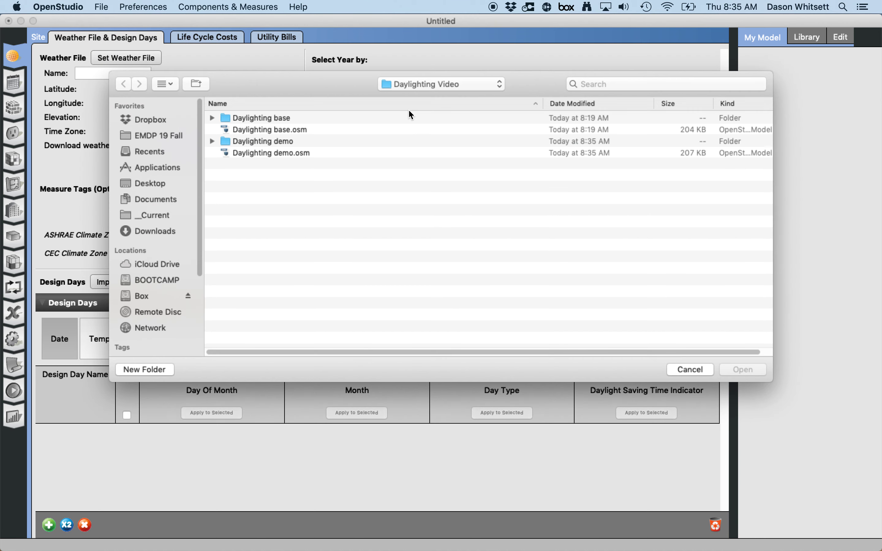
{"action": "left_click", "coordinate": [263, 153]}
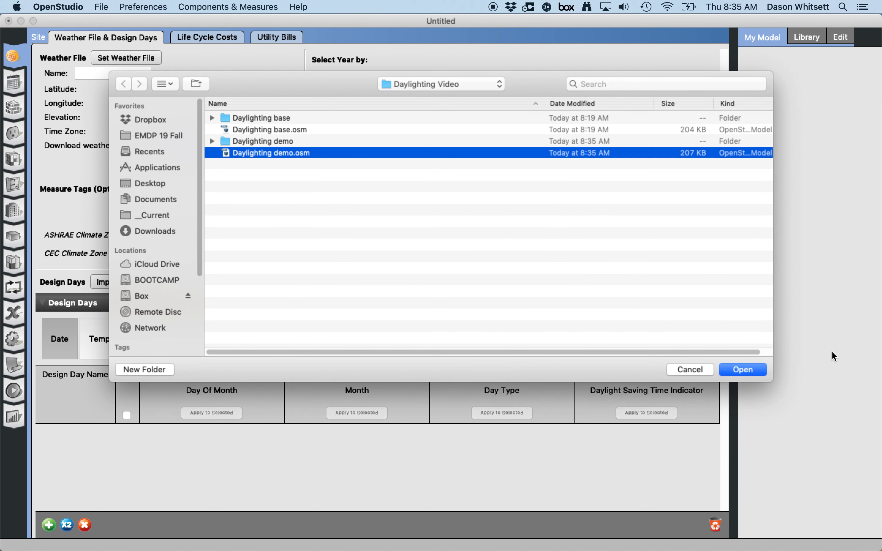
{"action": "left_click", "coordinate": [753, 370]}
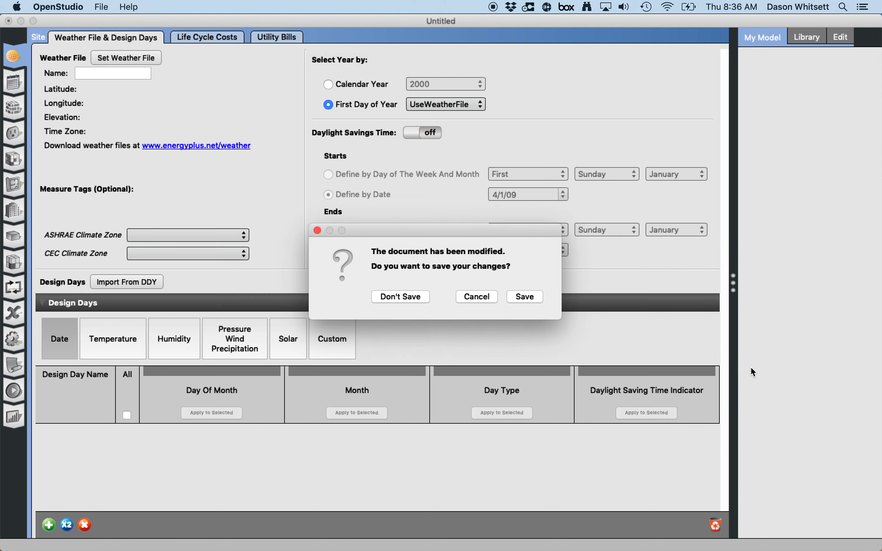
{"action": "left_click", "coordinate": [422, 298]}
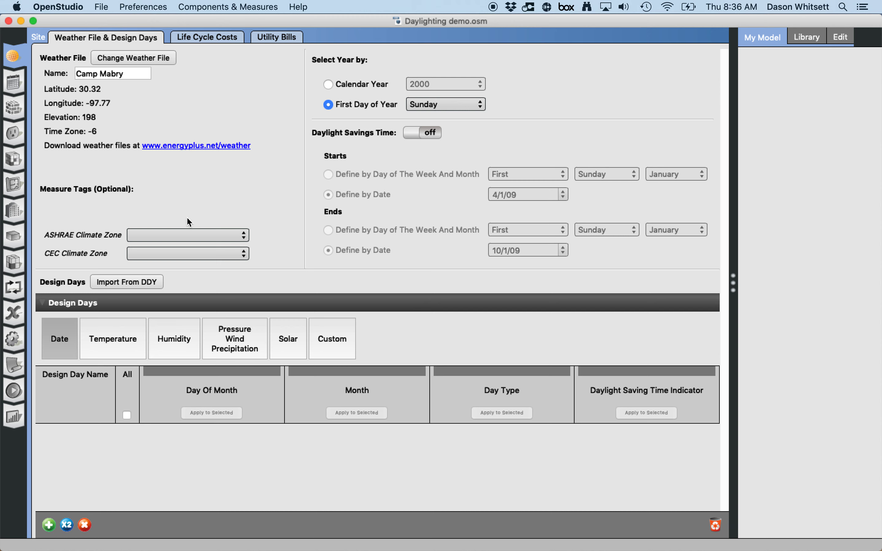
Step: Examine which daylighting, zone ideal loads and zone lights output variables are enabled for reporting, and their reporting frequencies
{"action": "left_click", "coordinate": [14, 288]}
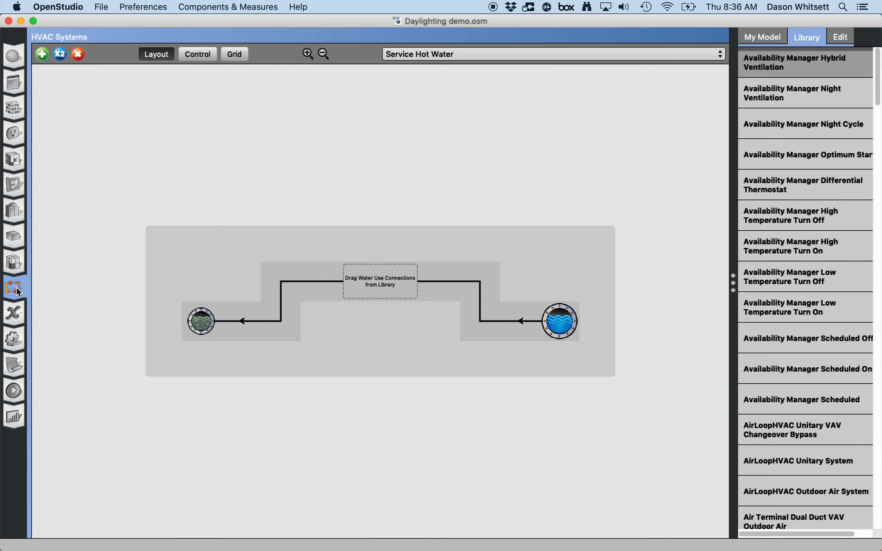
{"action": "left_click", "coordinate": [15, 314]}
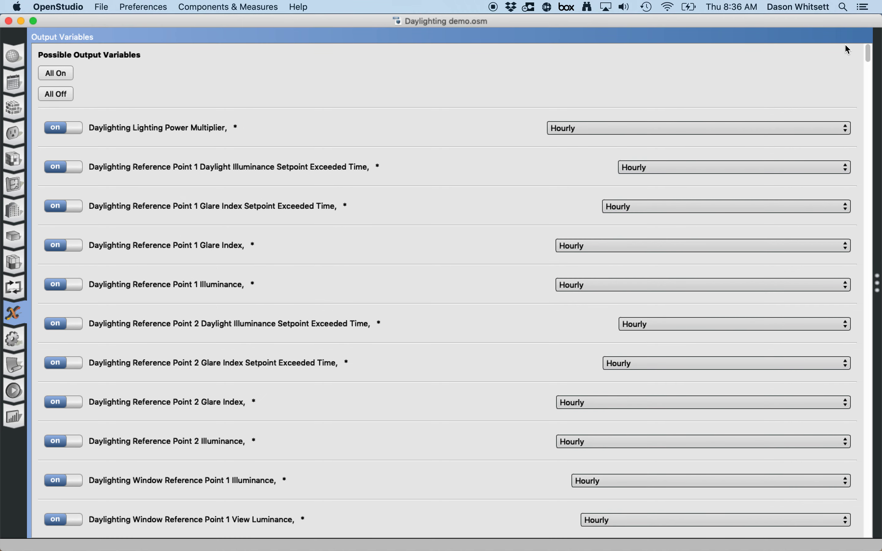
{"action": "mouse_move", "coordinate": [869, 54]}
{"action": "left_mouse_down"}
{"action": "mouse_move", "coordinate": [871, 62]}
{"action": "mouse_move", "coordinate": [868, 50]}
{"action": "left_mouse_up"}
{"action": "scroll", "coordinate": [185, 272], "scroll_direction": "down", "scroll_amount": 20}
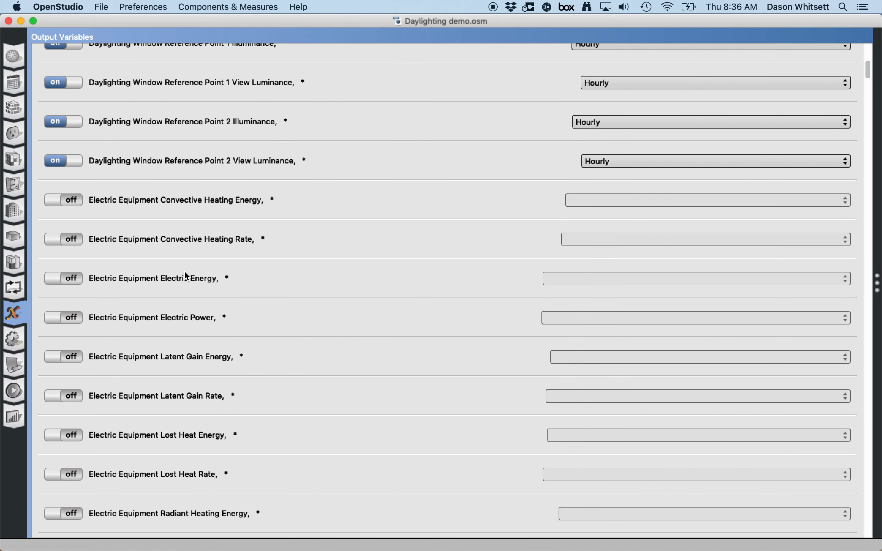
{"action": "scroll", "coordinate": [184, 272], "scroll_direction": "down", "scroll_amount": 20}
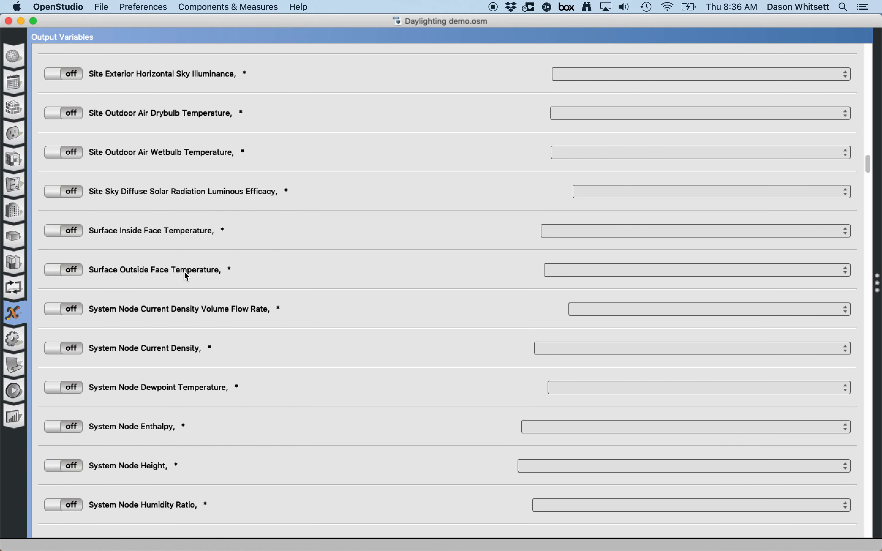
{"action": "scroll", "coordinate": [184, 272], "scroll_direction": "down", "scroll_amount": 20}
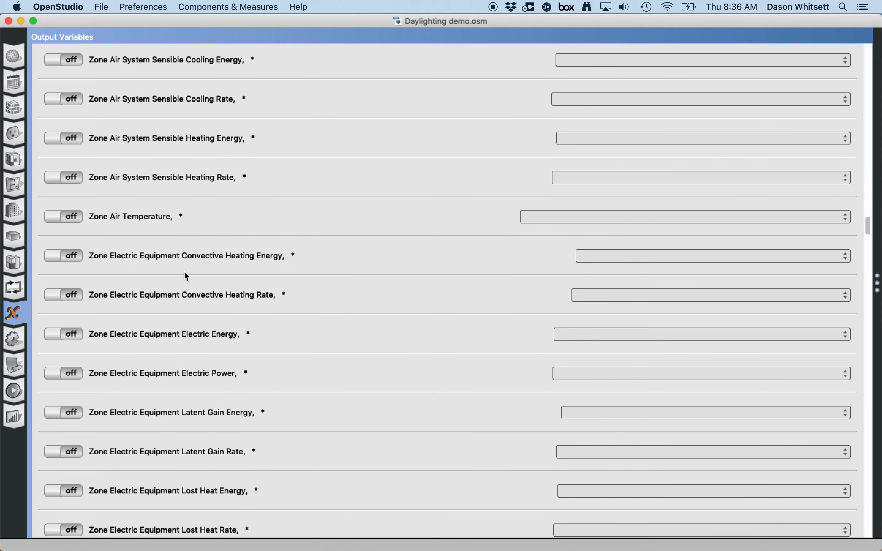
{"action": "scroll", "coordinate": [186, 275], "scroll_direction": "down", "scroll_amount": 20}
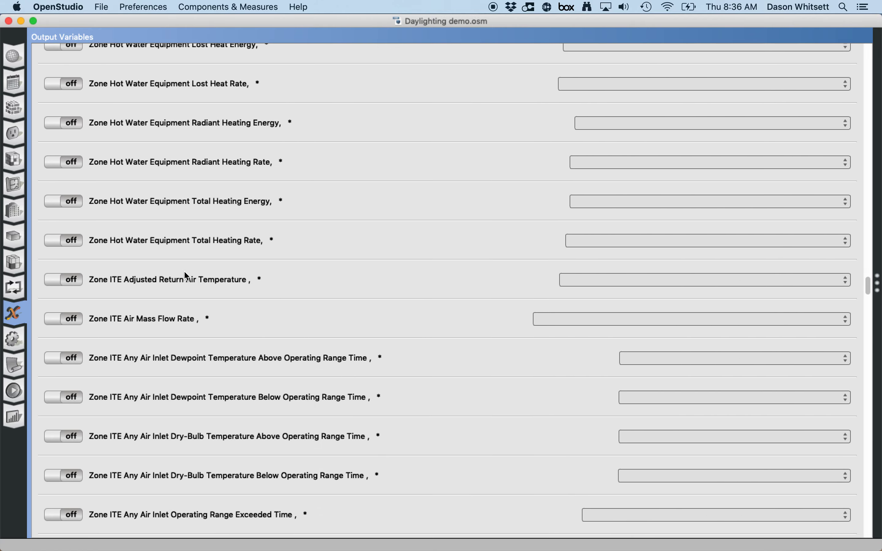
{"action": "scroll", "coordinate": [185, 272], "scroll_direction": "down", "scroll_amount": 15}
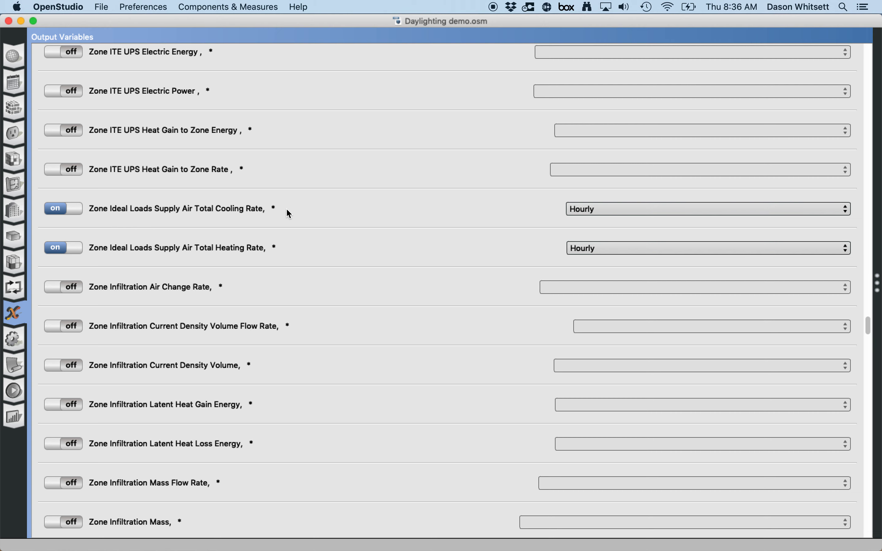
{"action": "scroll", "coordinate": [316, 270], "scroll_direction": "down", "scroll_amount": 20}
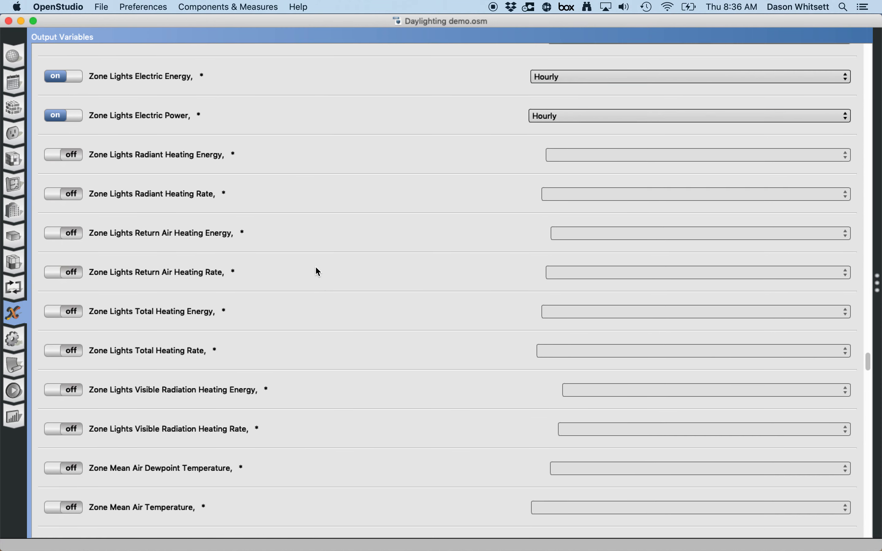
{"action": "scroll", "coordinate": [317, 266], "scroll_direction": "up", "scroll_amount": 1}
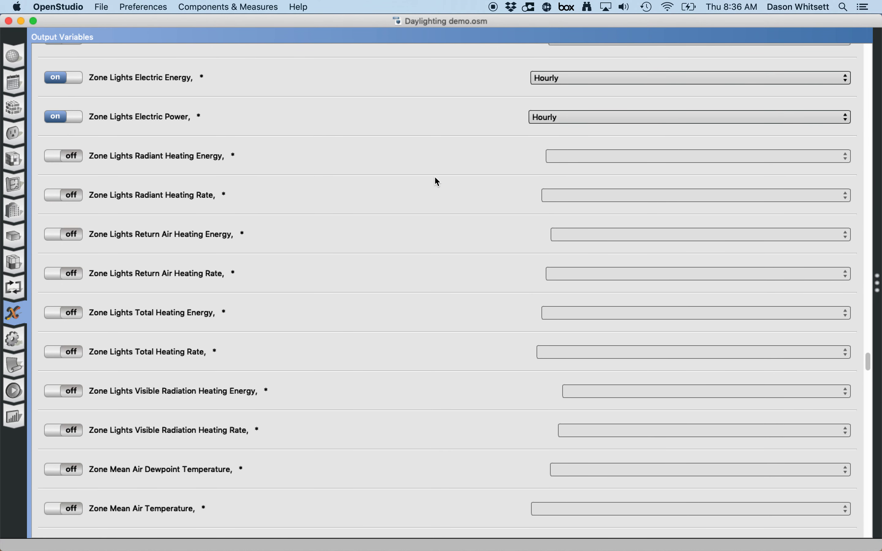
{"action": "scroll", "coordinate": [441, 250], "scroll_direction": "down", "scroll_amount": 20}
{"action": "scroll", "coordinate": [434, 279], "scroll_direction": "up", "scroll_amount": 20}
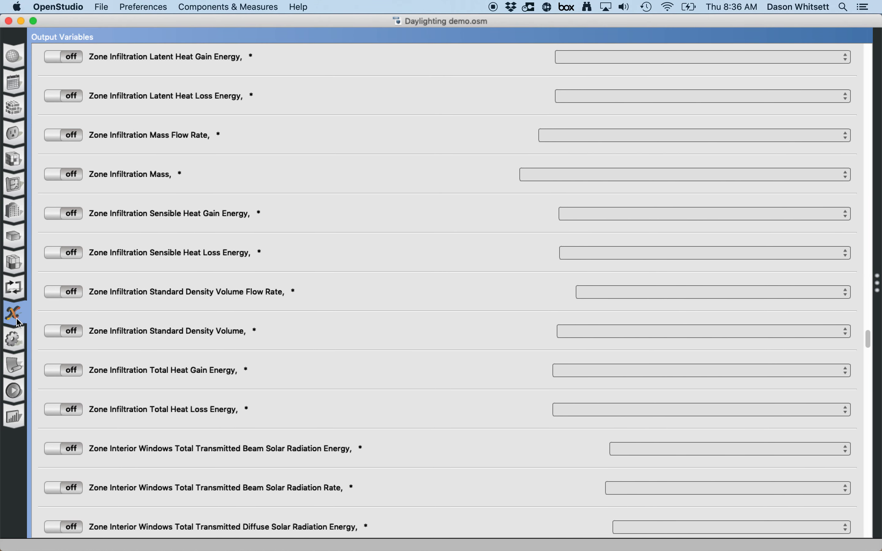
Step: Examine the run period, the available Solar Distribution options under Simulation Control and the Radiance Parameters in the simulation settings
{"action": "left_click", "coordinate": [15, 340]}
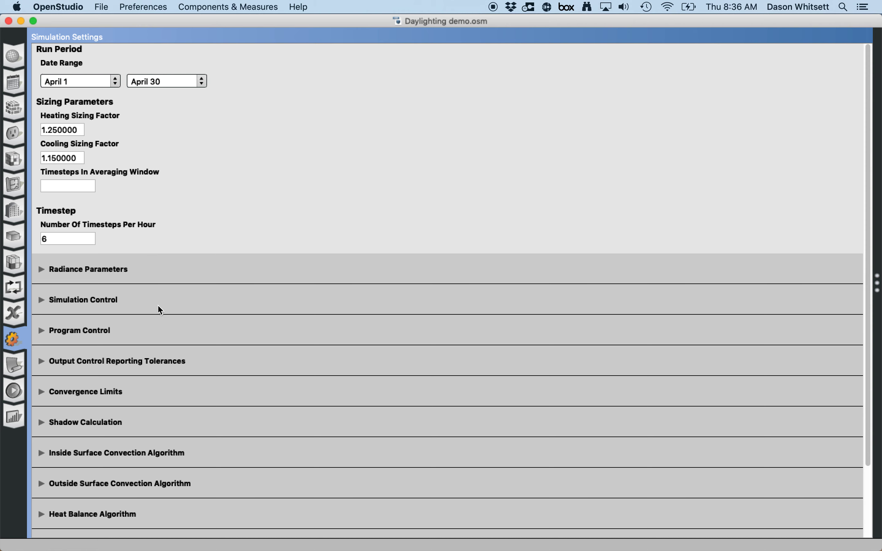
{"action": "left_click", "coordinate": [41, 300]}
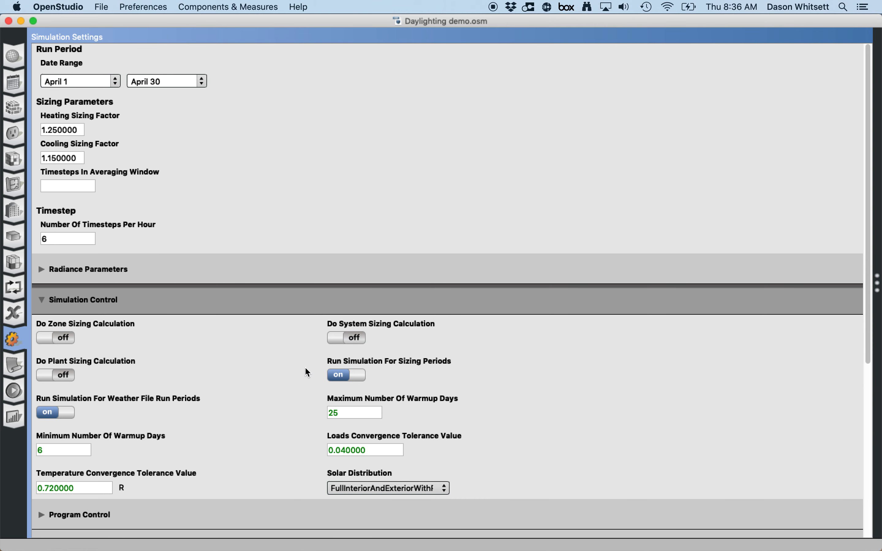
{"action": "scroll", "coordinate": [304, 368], "scroll_direction": "down", "scroll_amount": 3}
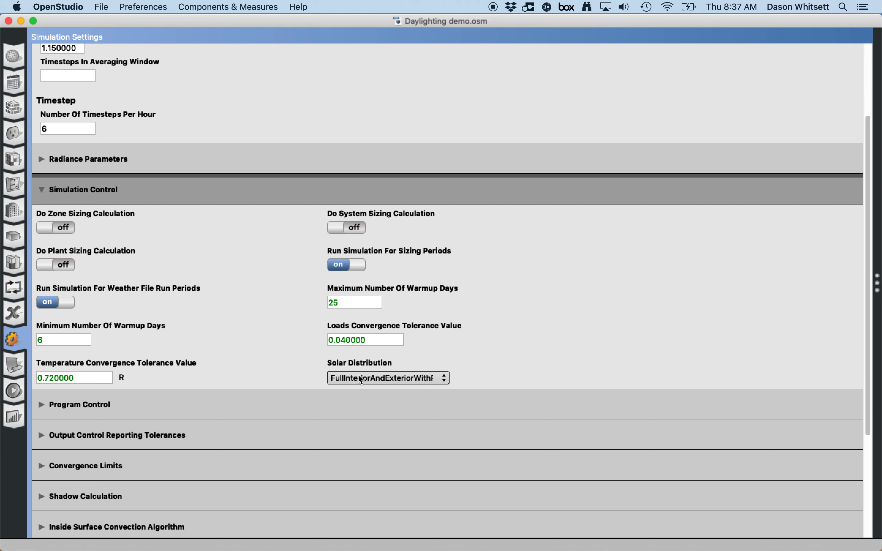
{"action": "left_click", "coordinate": [419, 379]}
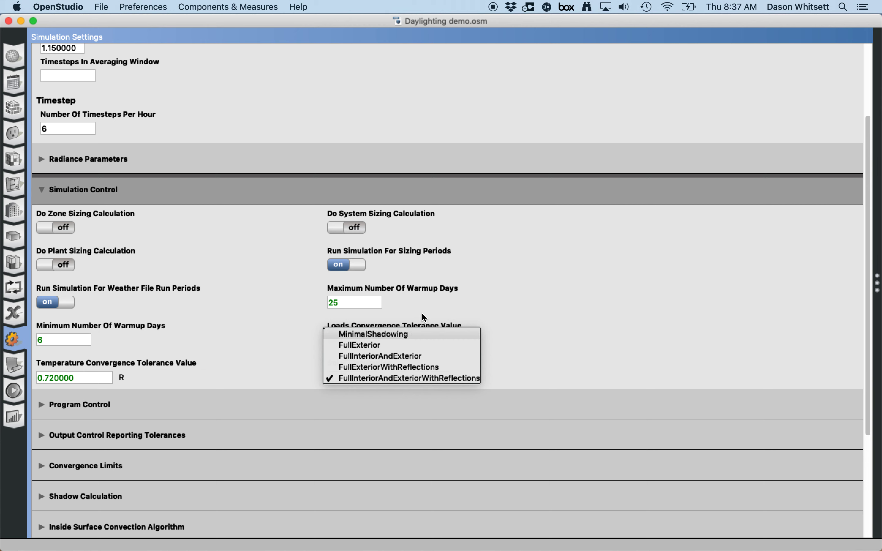
{"action": "left_click", "coordinate": [649, 353]}
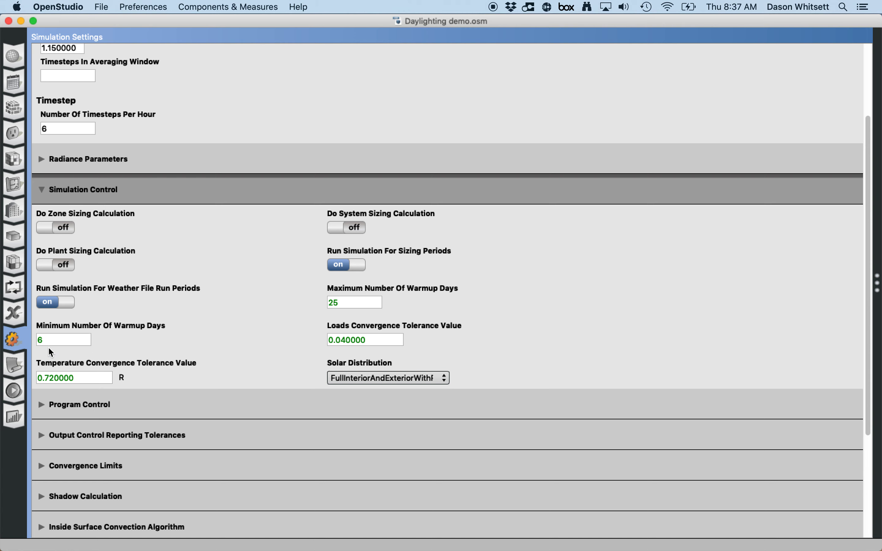
{"action": "scroll", "coordinate": [188, 154], "scroll_direction": "up", "scroll_amount": 3}
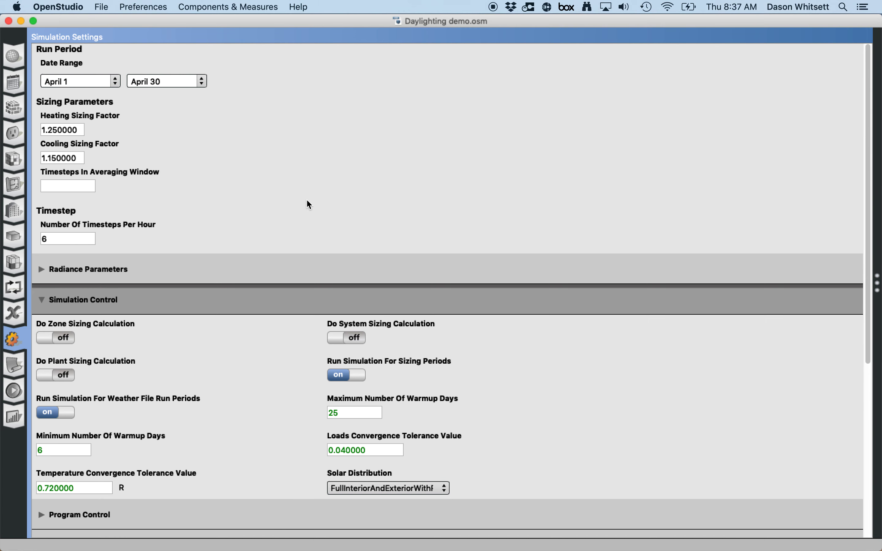
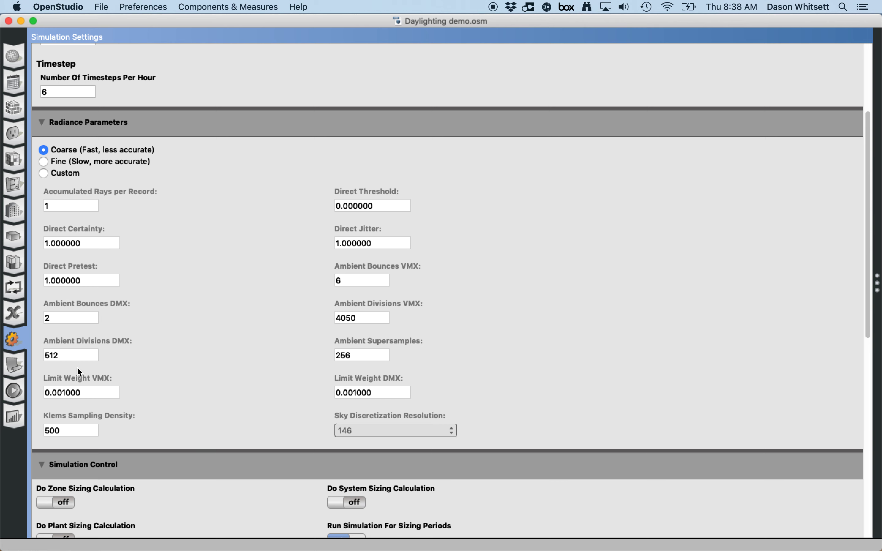
Step: Add the Radiance Daylighting Measure from Electric Lighting Controls to the OpenStudio Measures and open its inputs for editing
{"action": "left_click", "coordinate": [15, 365]}
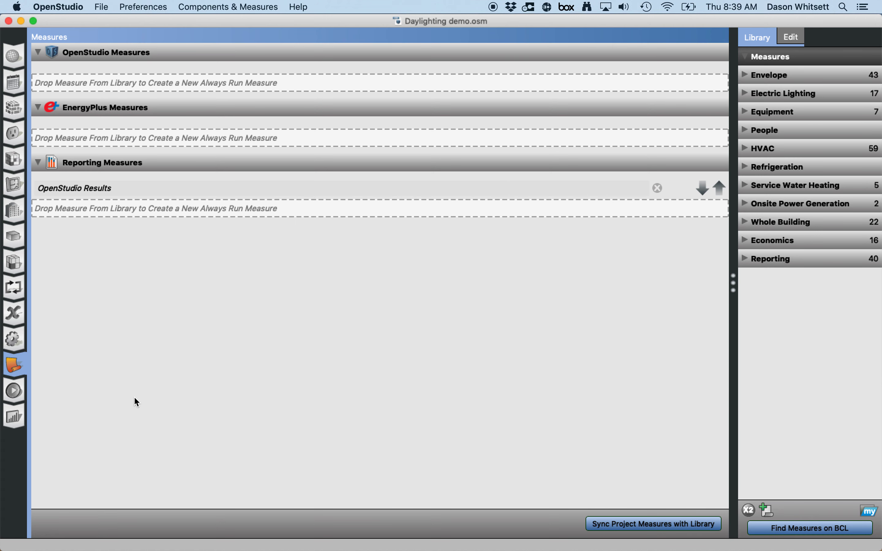
{"action": "left_click", "coordinate": [746, 94]}
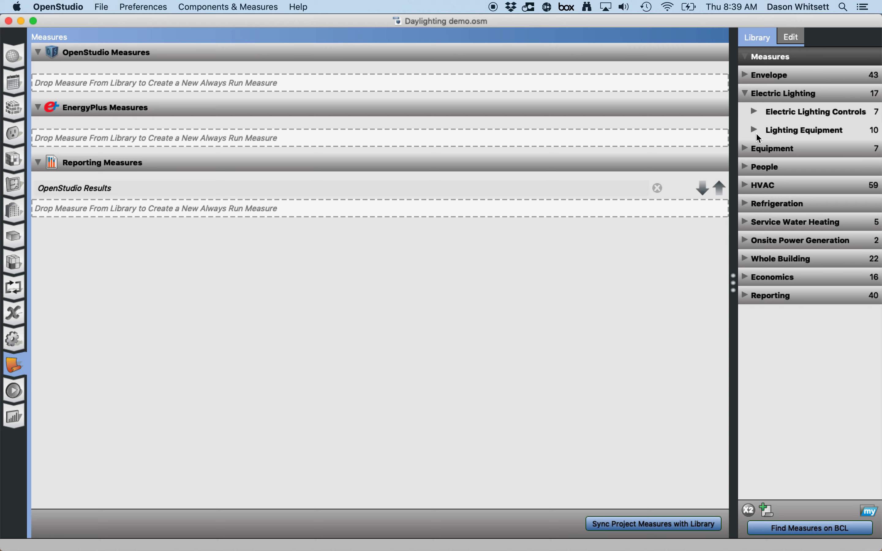
{"action": "left_click", "coordinate": [754, 112]}
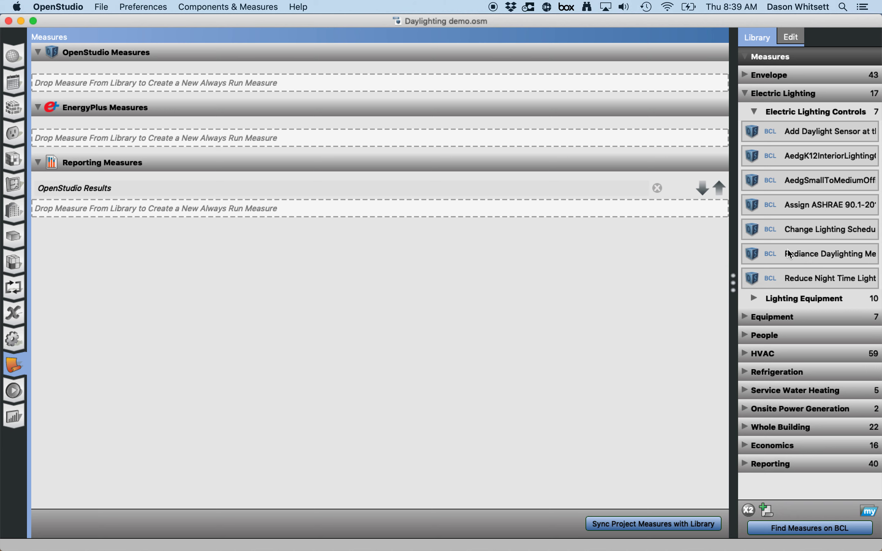
{"action": "left_click_drag", "start_coordinate": [787, 255], "coordinate": [315, 83]}
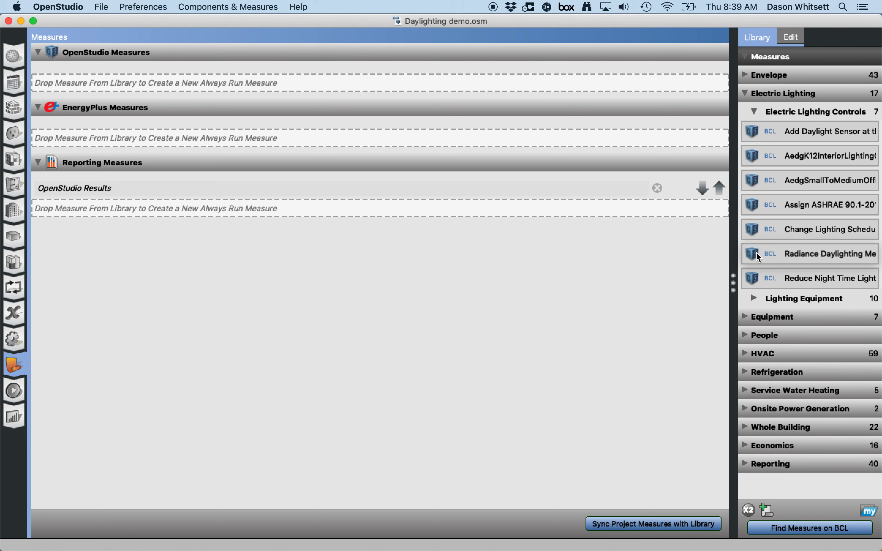
{"action": "left_click_drag", "start_coordinate": [756, 252], "coordinate": [578, 87]}
{"action": "left_click", "coordinate": [402, 79]}
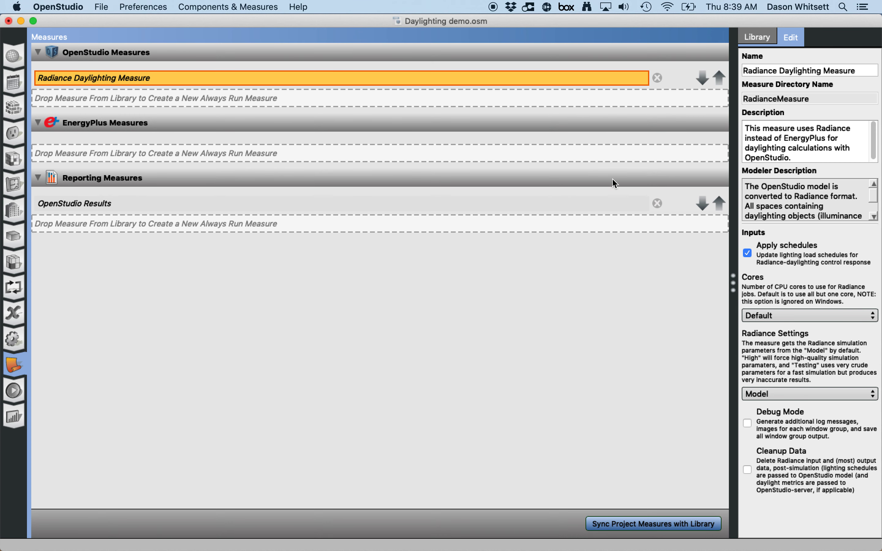
Step: Review the Radiance Daylighting Measure's Radiance Settings options, keeping Model, and remove the measure from the OpenStudio Measures
{"action": "left_click_drag", "start_coordinate": [734, 280], "coordinate": [595, 275]}
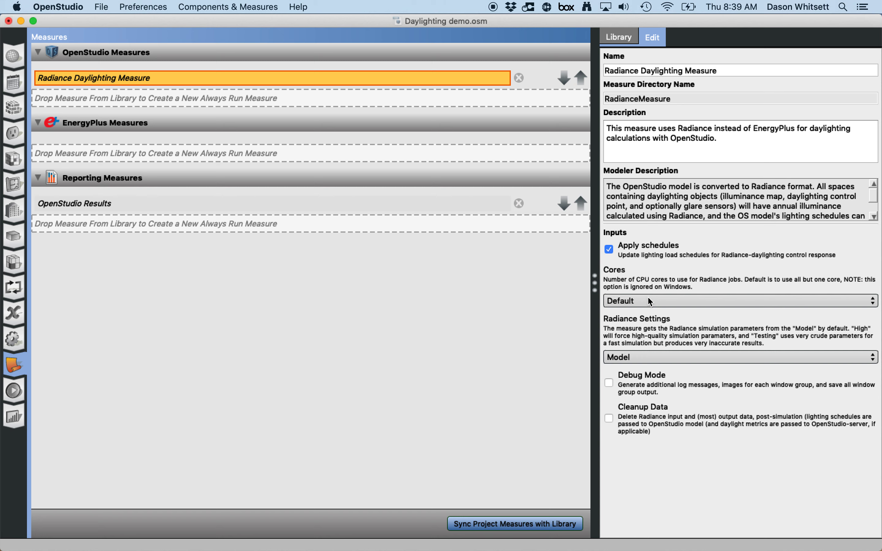
{"action": "left_click", "coordinate": [655, 357]}
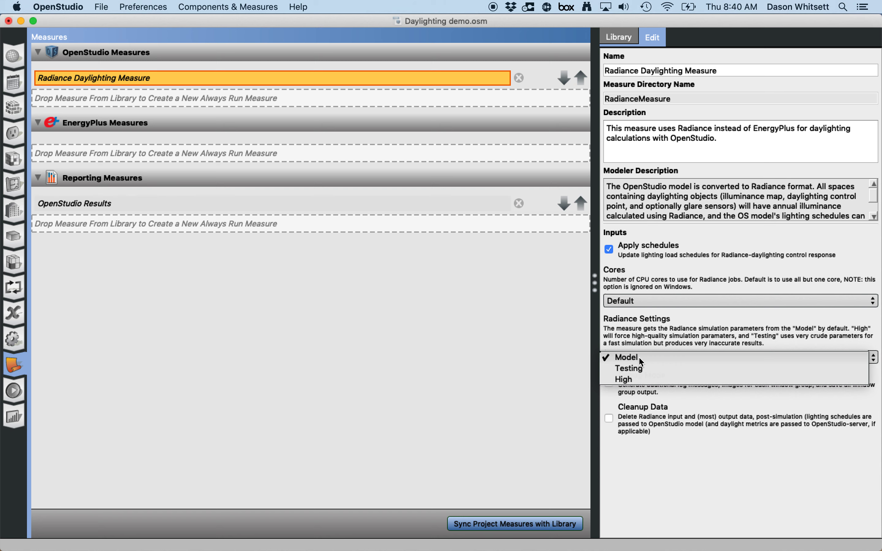
{"action": "left_click", "coordinate": [640, 358]}
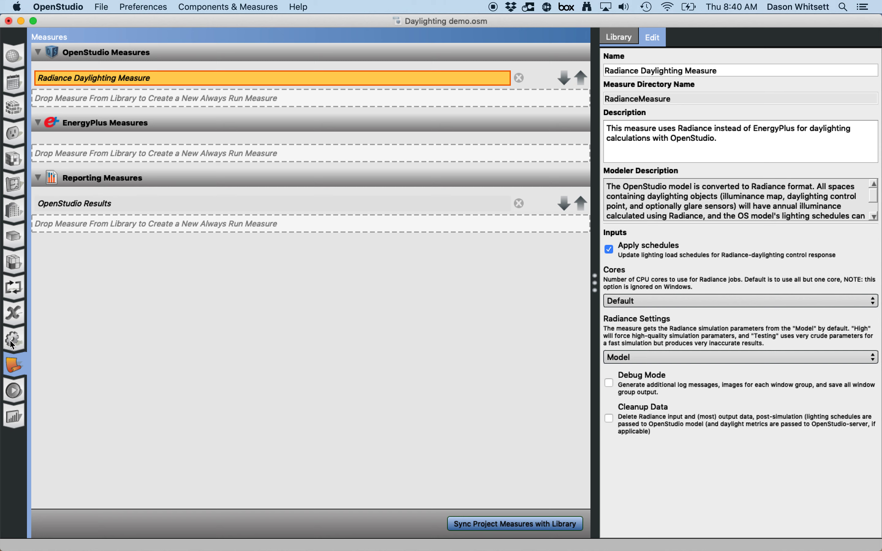
{"action": "left_click", "coordinate": [225, 343]}
{"action": "left_click", "coordinate": [519, 78]}
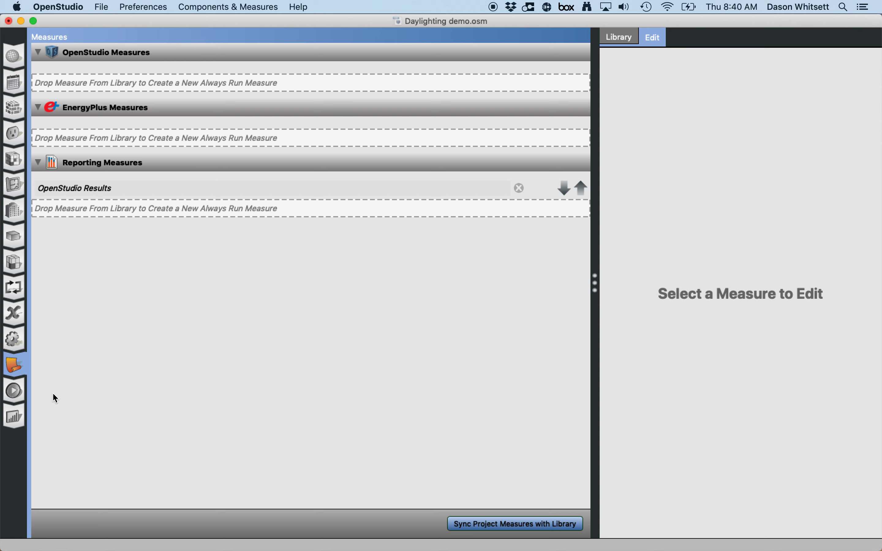
Step: Save the model and run its simulation
{"action": "left_click", "coordinate": [99, 9]}
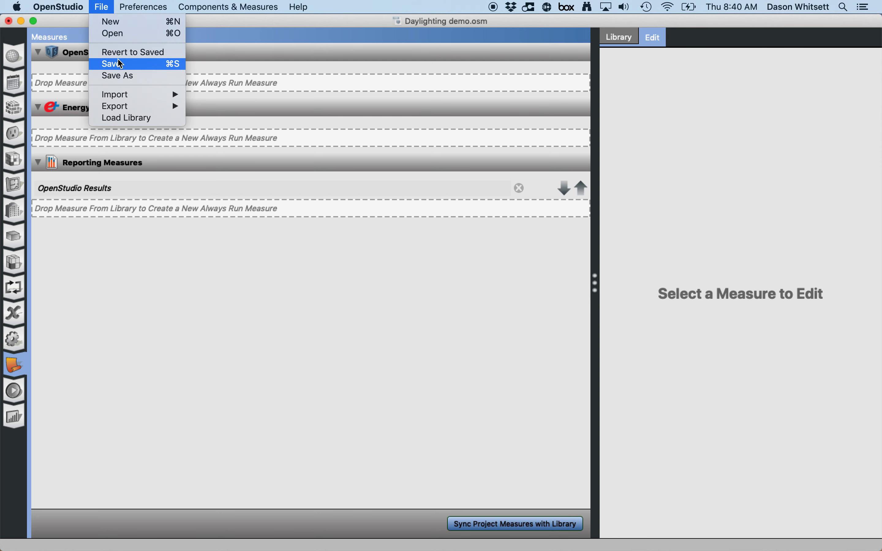
{"action": "left_click", "coordinate": [121, 64]}
{"action": "left_click", "coordinate": [14, 390]}
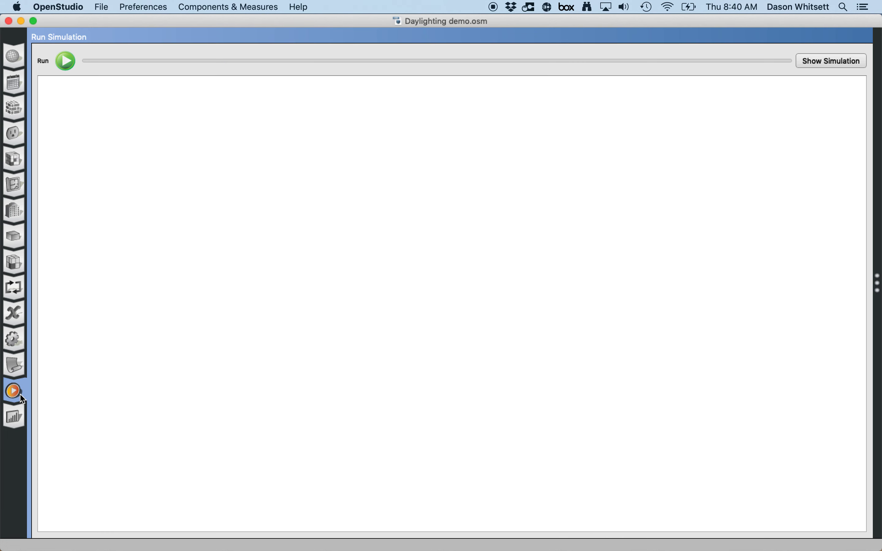
{"action": "left_click", "coordinate": [66, 61]}
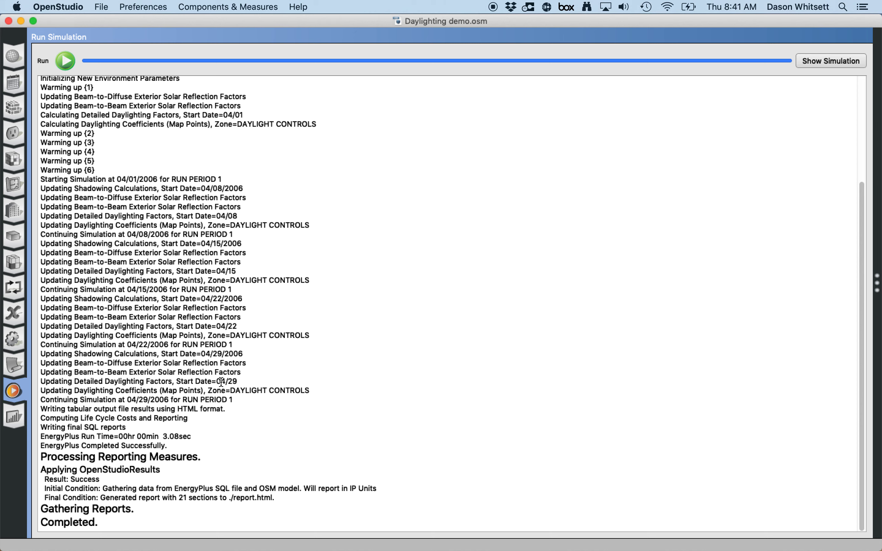
{"action": "mouse_move", "coordinate": [3, 393]}
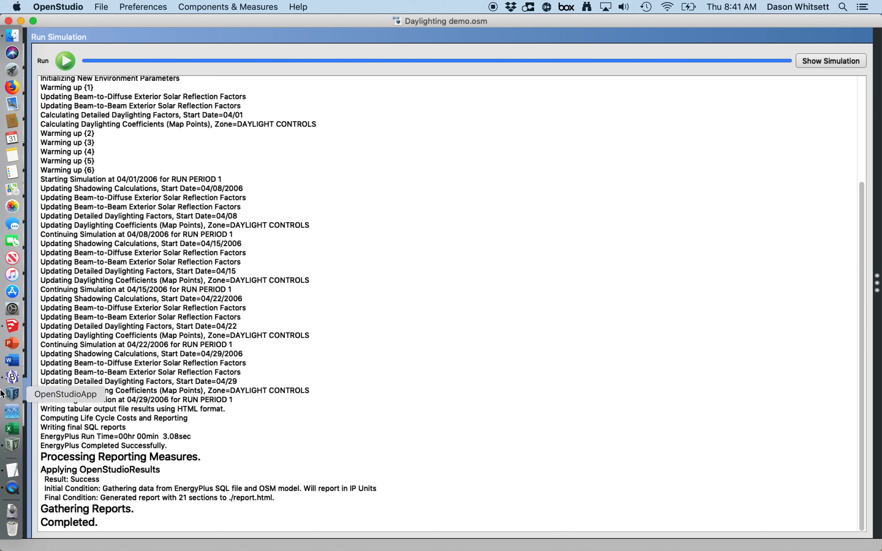
Step: Switch to ResultsViewer, enlarge its window to fill the screen and widen the variable list pane
{"action": "left_click", "coordinate": [14, 447]}
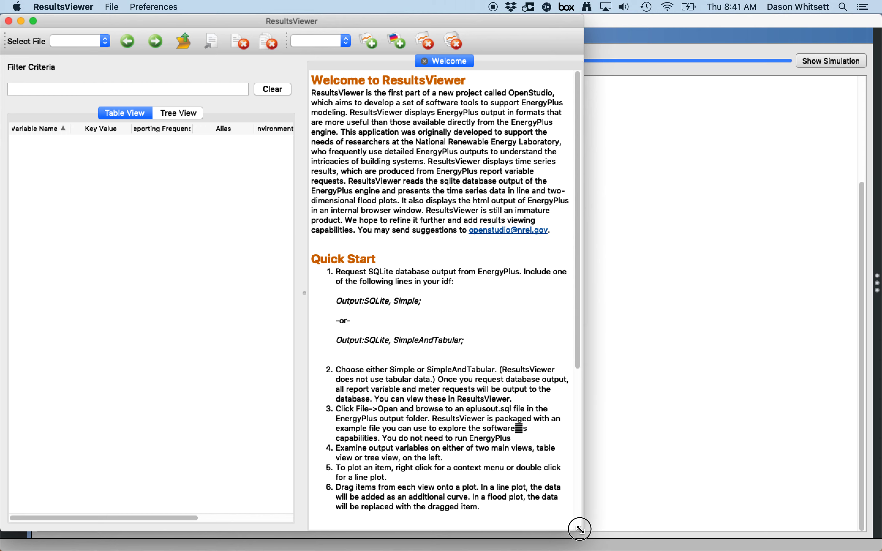
{"action": "left_click_drag", "start_coordinate": [577, 530], "coordinate": [876, 546]}
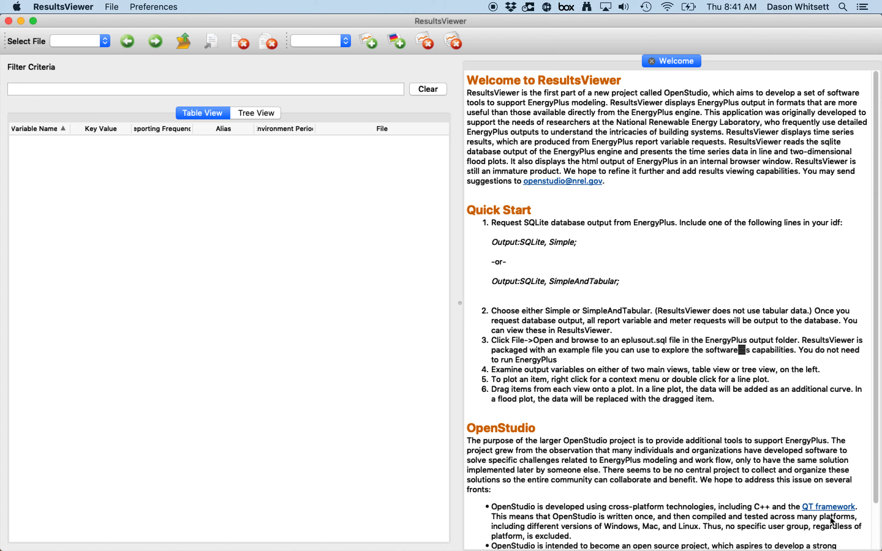
{"action": "left_click_drag", "start_coordinate": [458, 305], "coordinate": [658, 305]}
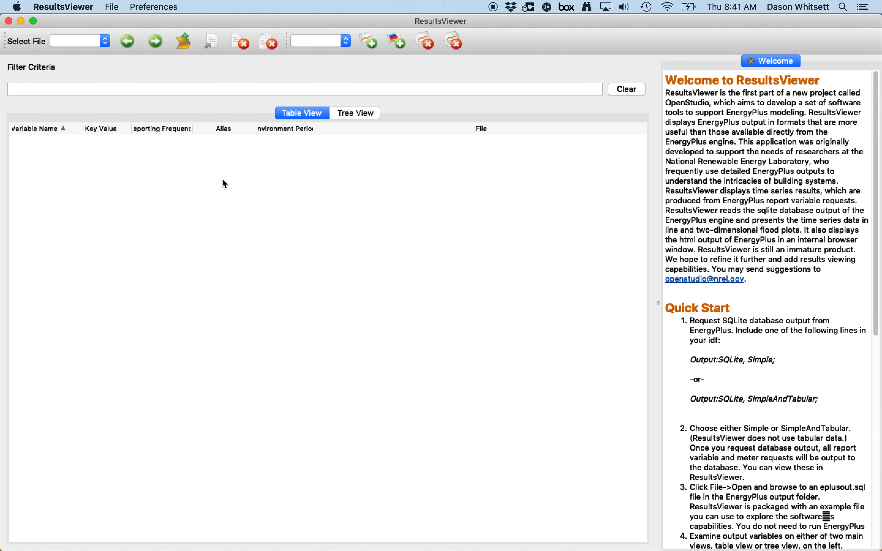
Step: Open eplusout.sql from the run folder of Daylighting demo, inside Daylighting Video on the Desktop, and dismiss the version warning
{"action": "left_click", "coordinate": [112, 7]}
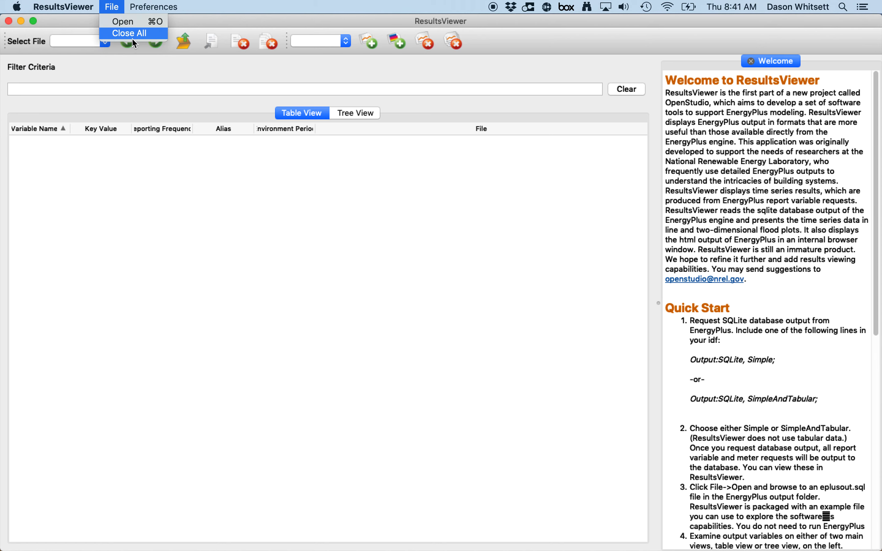
{"action": "left_click", "coordinate": [134, 26]}
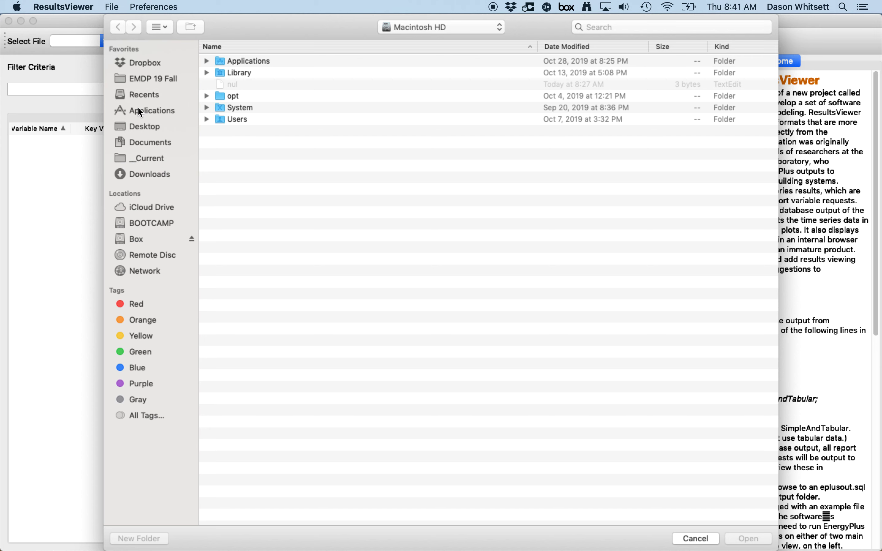
{"action": "left_click", "coordinate": [150, 129]}
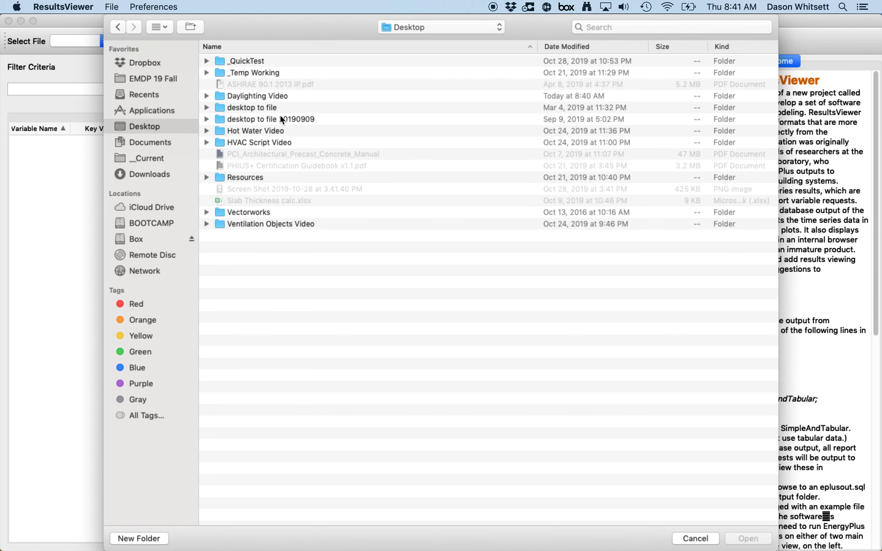
{"action": "left_click", "coordinate": [273, 97]}
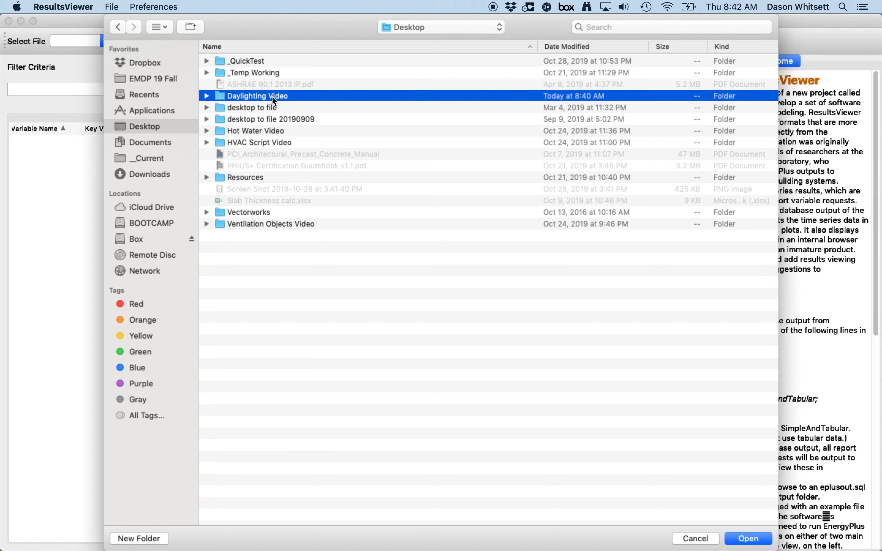
{"action": "double_click", "coordinate": [222, 96]}
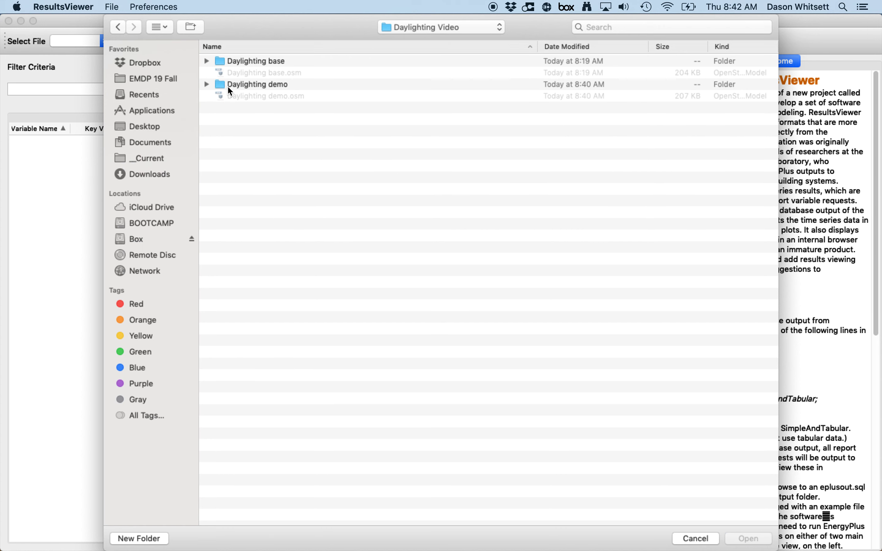
{"action": "left_click", "coordinate": [227, 85]}
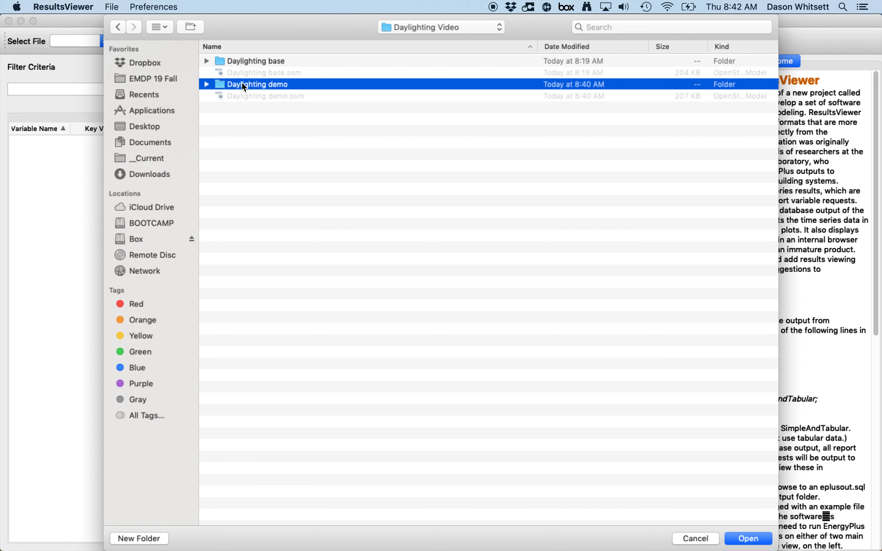
{"action": "double_click", "coordinate": [230, 86]}
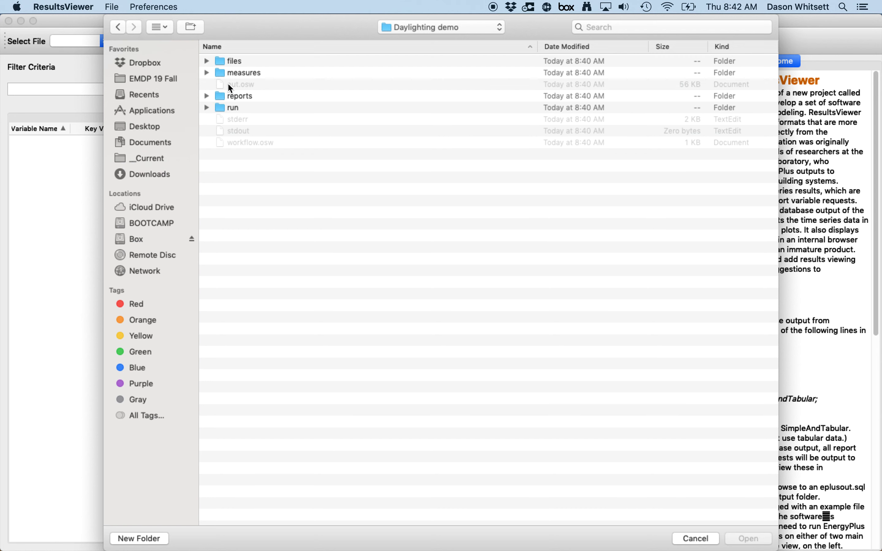
{"action": "double_click", "coordinate": [224, 107]}
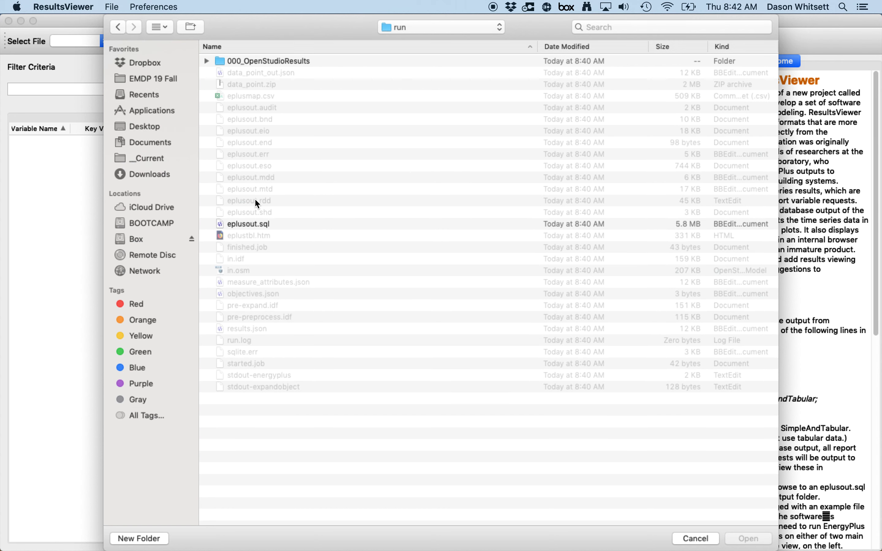
{"action": "left_click", "coordinate": [246, 225]}
{"action": "left_click", "coordinate": [753, 542]}
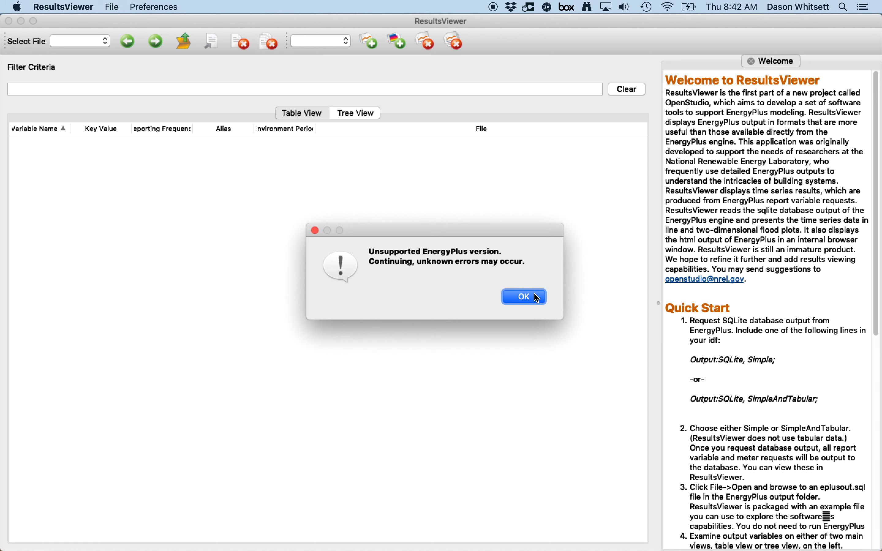
{"action": "left_click", "coordinate": [537, 297]}
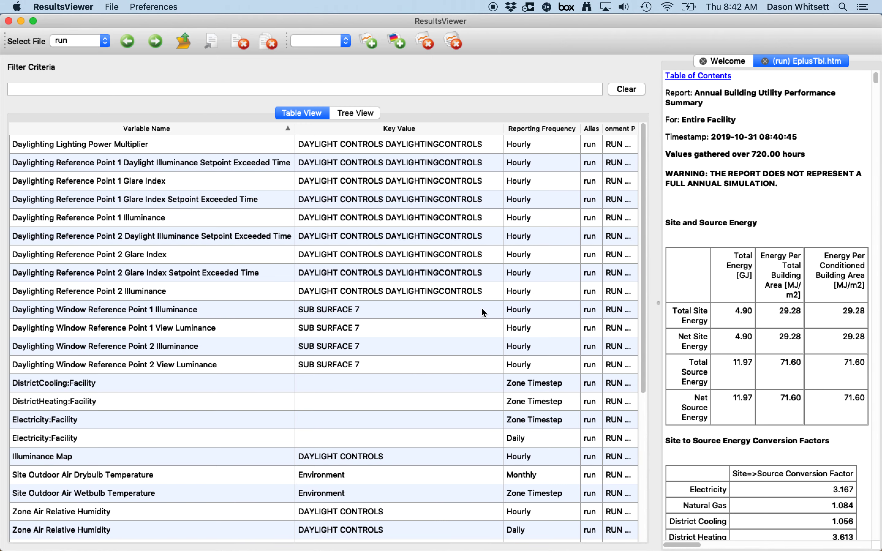
Step: Plot the hourly Illuminance Map for DAYLIGHT CONTROLS from the tree view and widen the plot pane
{"action": "left_click", "coordinate": [362, 115]}
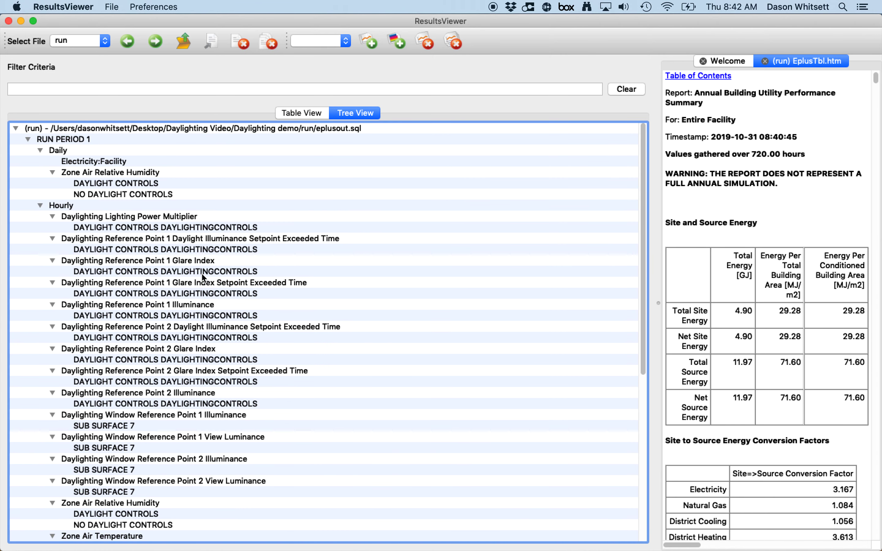
{"action": "scroll", "coordinate": [200, 270], "scroll_direction": "down", "scroll_amount": 8}
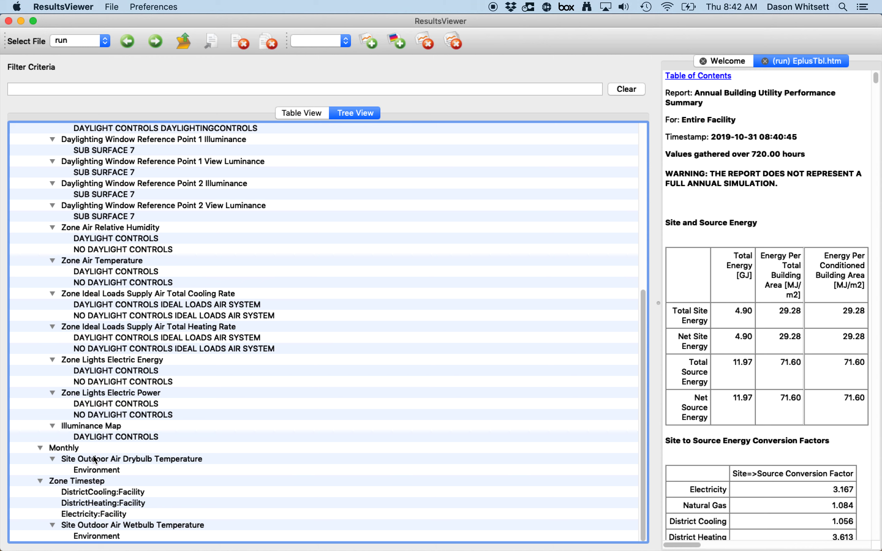
{"action": "left_click", "coordinate": [109, 436]}
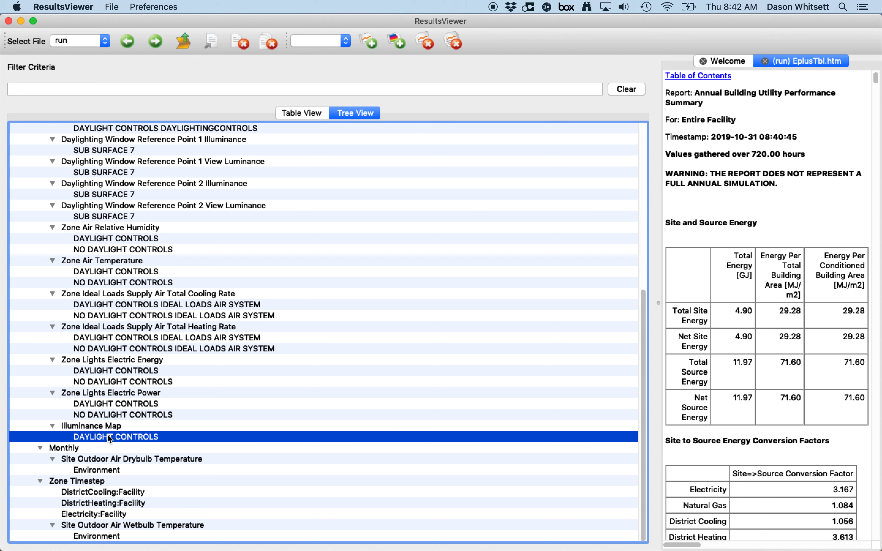
{"action": "double_click", "coordinate": [88, 440]}
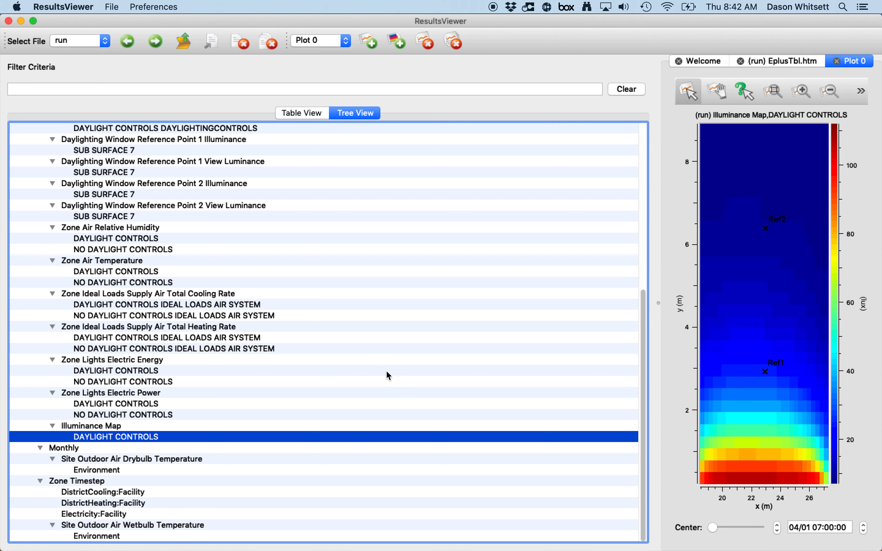
{"action": "left_click_drag", "start_coordinate": [658, 302], "coordinate": [456, 284]}
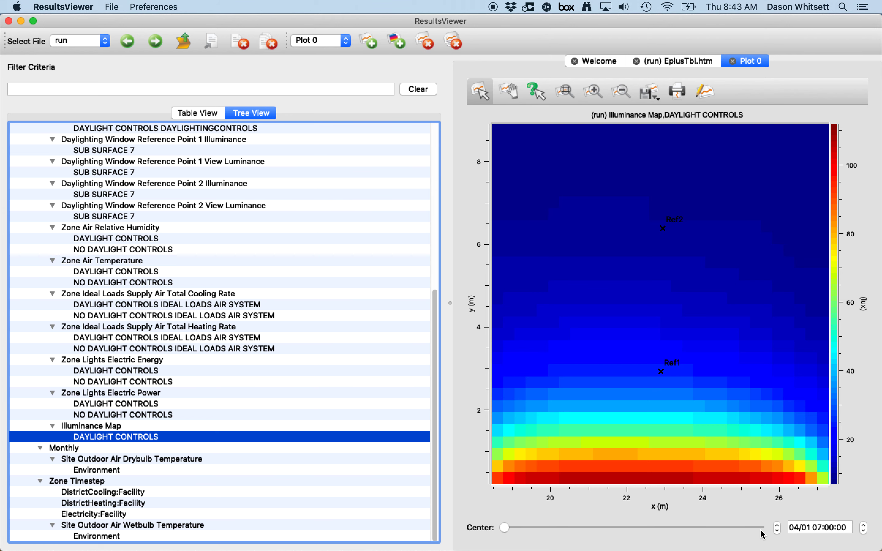
Step: Examine the illuminance map hour by hour on 04/01 from 07:00 to 20:00, going back to 18:00
{"action": "left_click", "coordinate": [864, 526]}
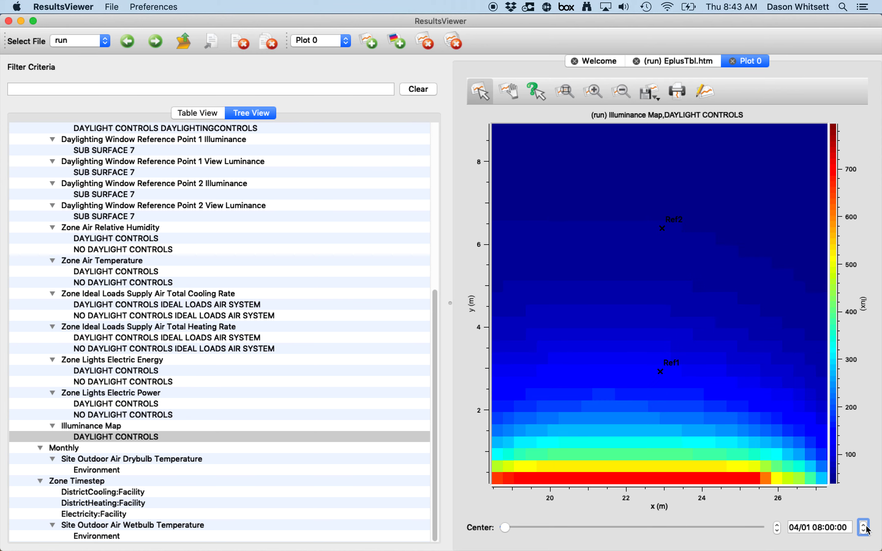
{"action": "left_click", "coordinate": [864, 526]}
{"action": "left_click", "coordinate": [865, 526]}
{"action": "left_click", "coordinate": [864, 526]}
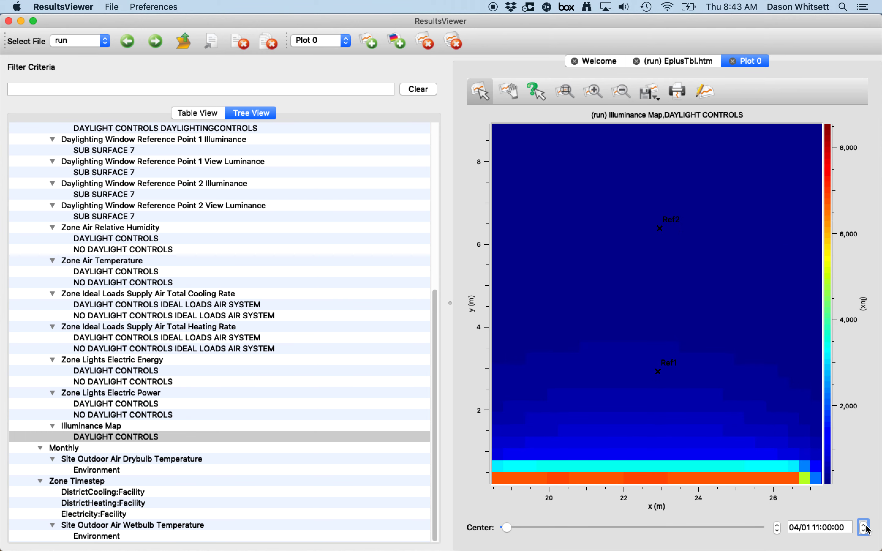
{"action": "left_click", "coordinate": [864, 525]}
{"action": "left_click", "coordinate": [864, 526]}
{"action": "left_click", "coordinate": [864, 526]}
{"action": "left_click", "coordinate": [864, 526]}
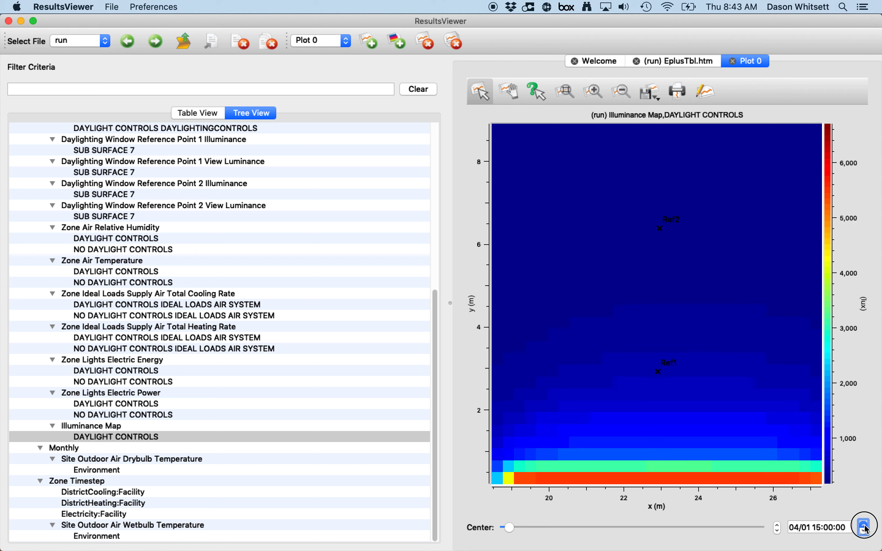
{"action": "left_click", "coordinate": [864, 526]}
{"action": "left_click", "coordinate": [864, 526]}
{"action": "left_click", "coordinate": [865, 526]}
{"action": "left_click", "coordinate": [864, 525]}
{"action": "left_click", "coordinate": [864, 525]}
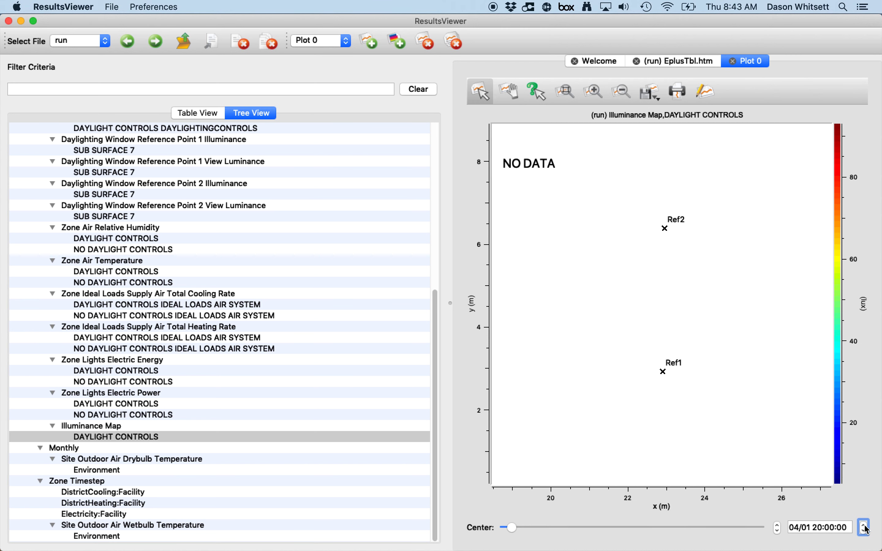
{"action": "left_click", "coordinate": [864, 531]}
{"action": "left_click", "coordinate": [864, 531]}
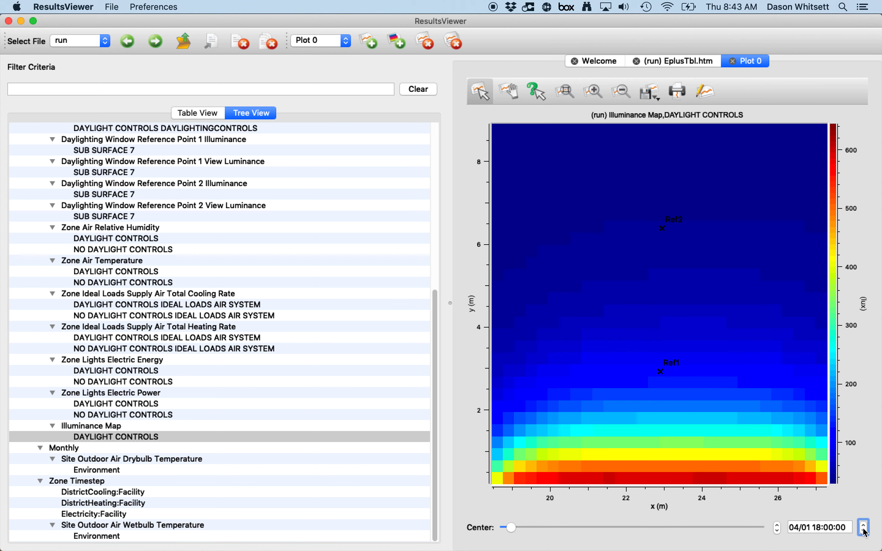
{"action": "left_click", "coordinate": [864, 526]}
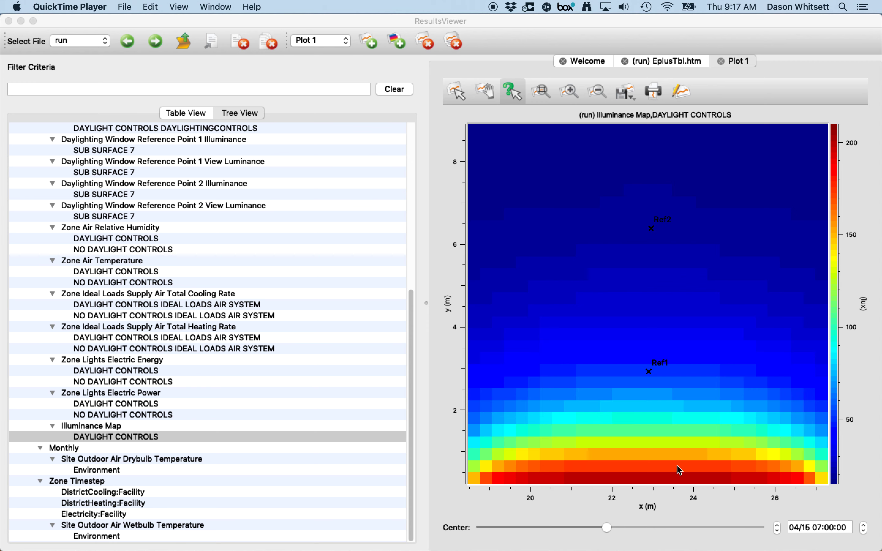
Step: Examine the 04/15 illuminance map hour by hour from 07:00 forward to 19:00
{"action": "left_click", "coordinate": [863, 525]}
{"action": "left_click", "coordinate": [863, 526]}
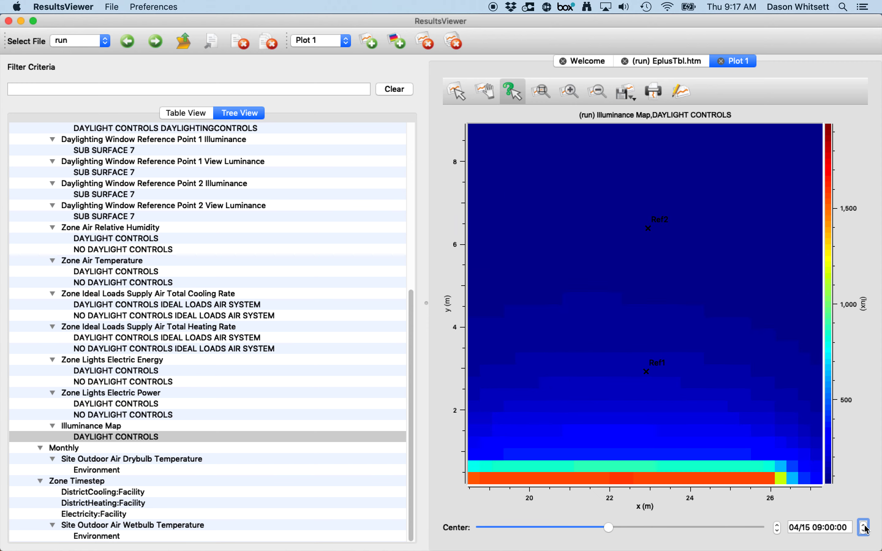
{"action": "left_click", "coordinate": [863, 525]}
{"action": "left_click", "coordinate": [864, 525]}
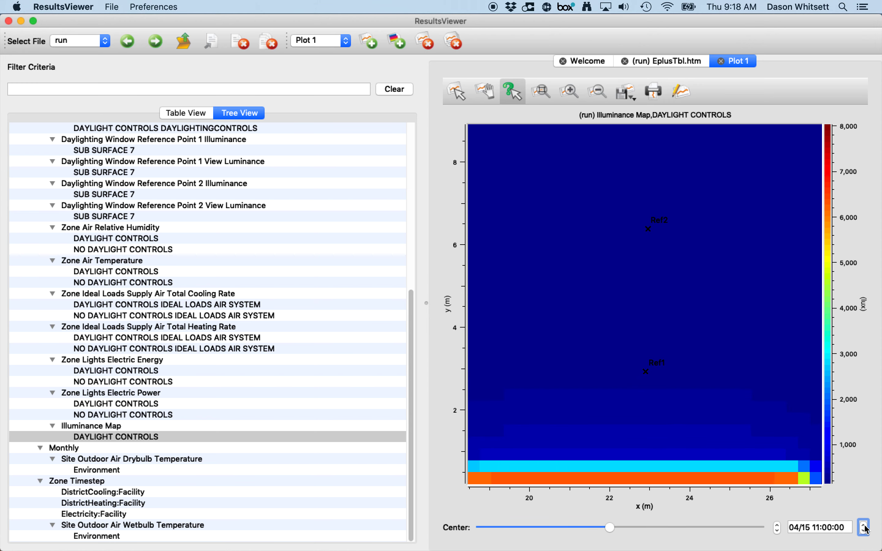
{"action": "left_click", "coordinate": [864, 525]}
{"action": "left_click", "coordinate": [864, 525]}
{"action": "left_click", "coordinate": [864, 525]}
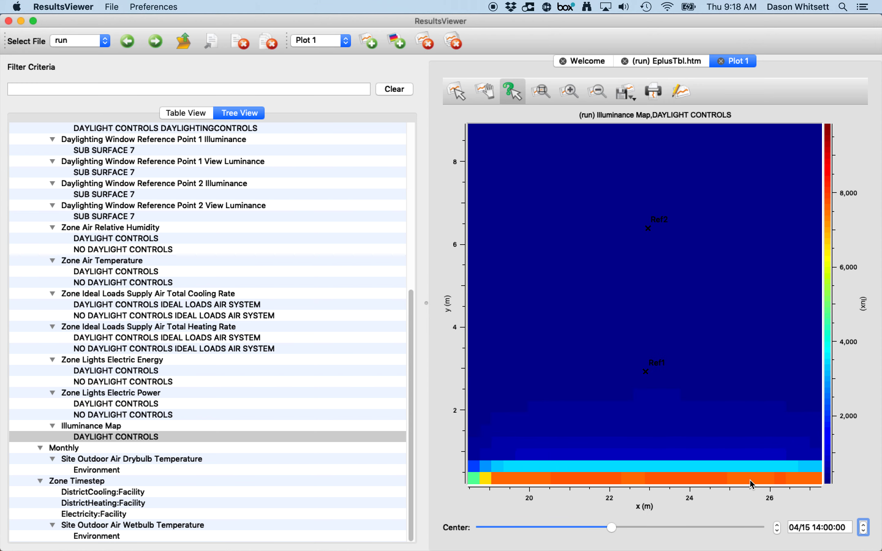
{"action": "left_click", "coordinate": [864, 525]}
{"action": "left_click", "coordinate": [863, 525]}
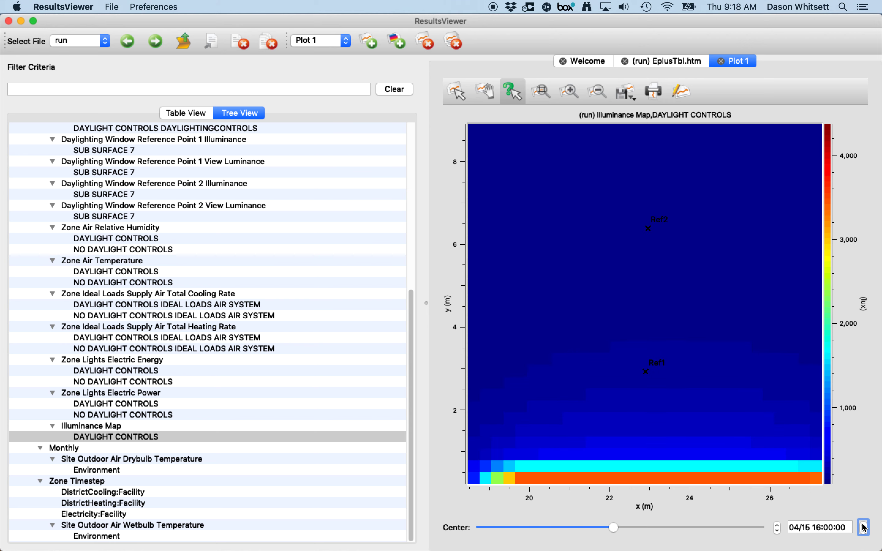
{"action": "left_click", "coordinate": [864, 526]}
{"action": "left_click", "coordinate": [863, 525]}
{"action": "left_click", "coordinate": [864, 527]}
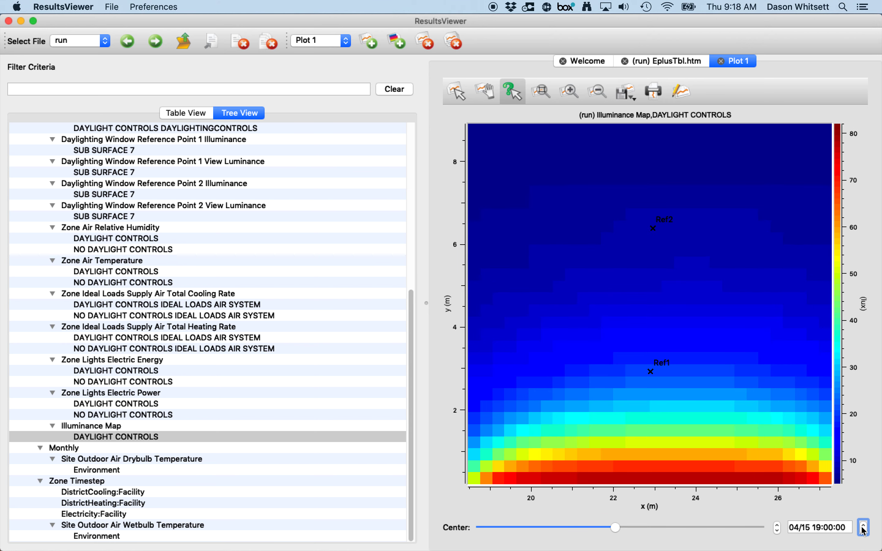
Step: Step the 04/15 illuminance map back hour by hour to 07:00, comparing the changing lux scale
{"action": "left_click", "coordinate": [863, 531]}
{"action": "left_click", "coordinate": [863, 531]}
{"action": "left_click", "coordinate": [863, 530]}
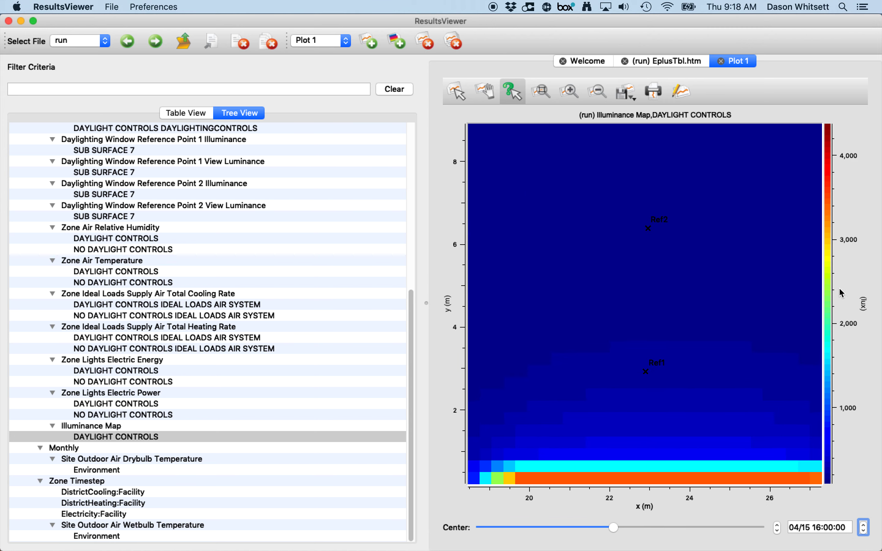
{"action": "left_click", "coordinate": [863, 532]}
{"action": "left_click", "coordinate": [864, 532]}
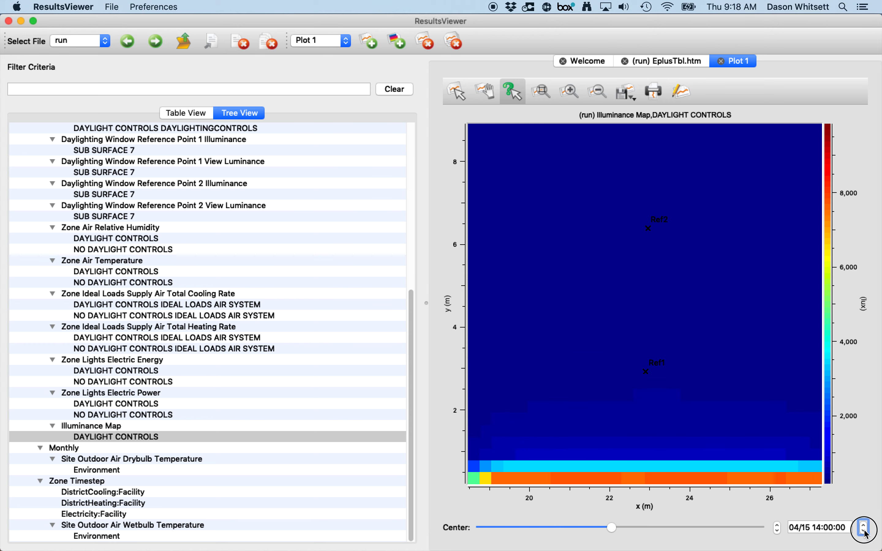
{"action": "left_click", "coordinate": [864, 532]}
{"action": "left_click", "coordinate": [864, 532]}
{"action": "left_click", "coordinate": [864, 531]}
{"action": "left_click", "coordinate": [864, 531]}
{"action": "left_click", "coordinate": [864, 531]}
{"action": "left_click", "coordinate": [864, 531]}
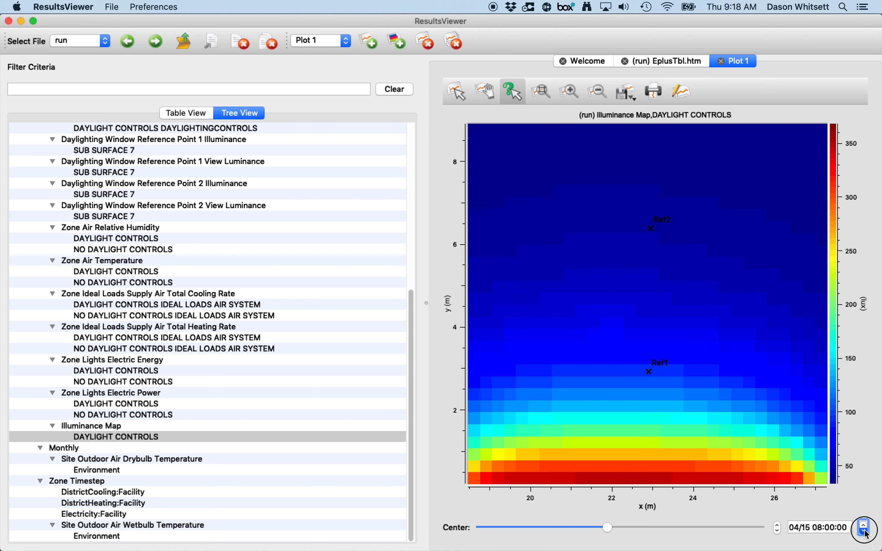
{"action": "left_click", "coordinate": [865, 532]}
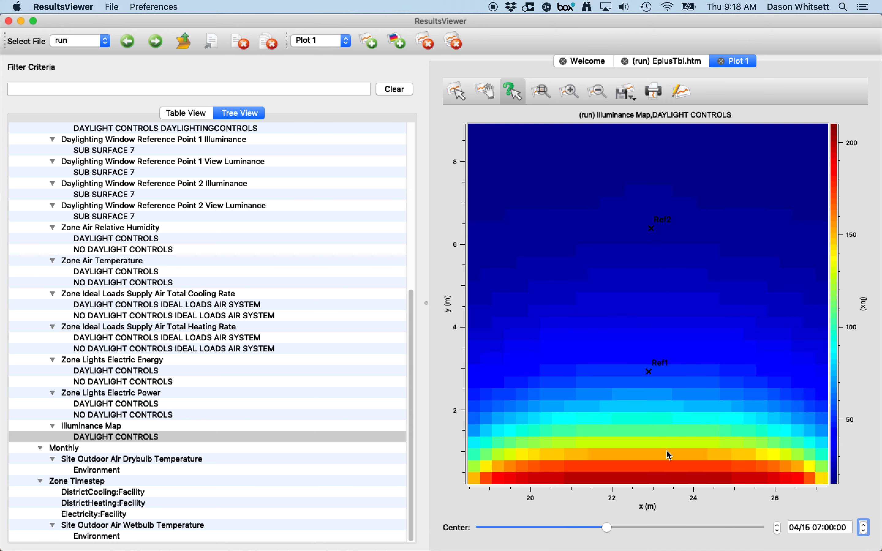
Step: Probe the illuminance at a point near the window, about x=23.04, y=0.95, and follow it hourly on 04/15 from 07:00 to 18:00
{"action": "left_click", "coordinate": [654, 454]}
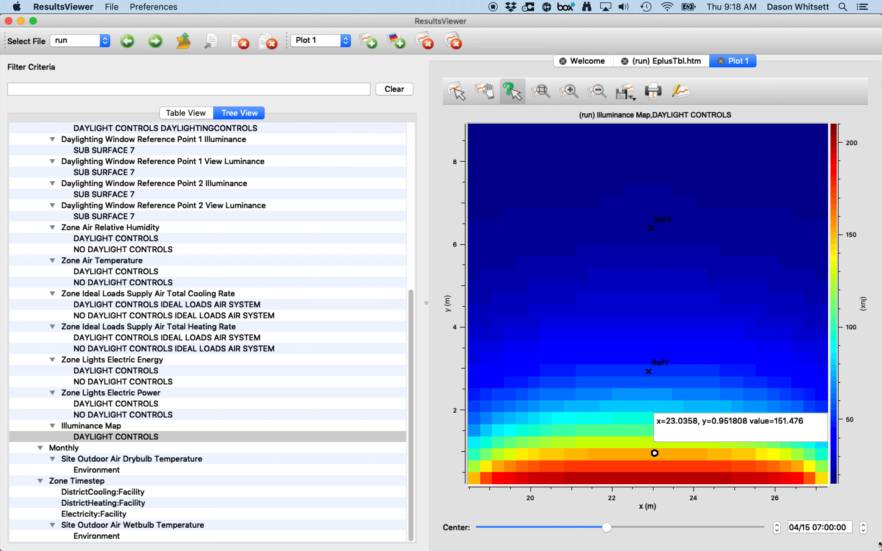
{"action": "left_click", "coordinate": [864, 525]}
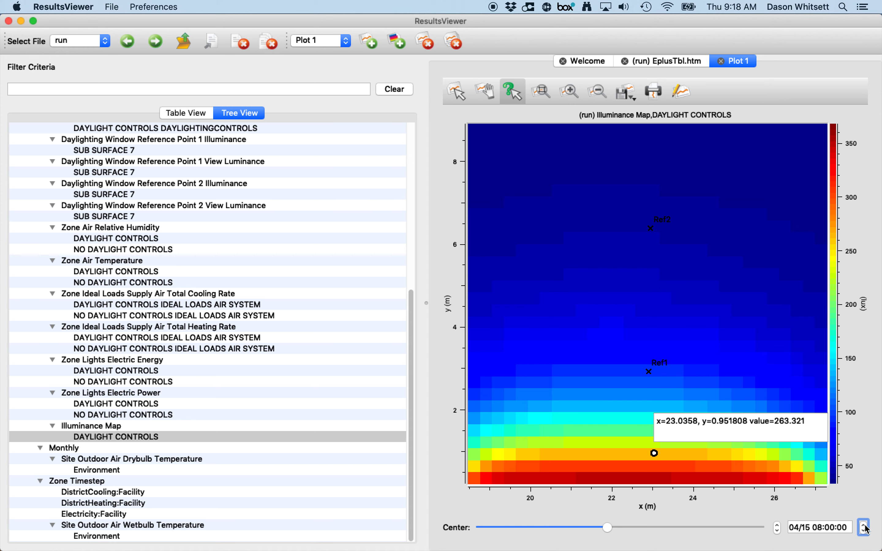
{"action": "left_click", "coordinate": [864, 526]}
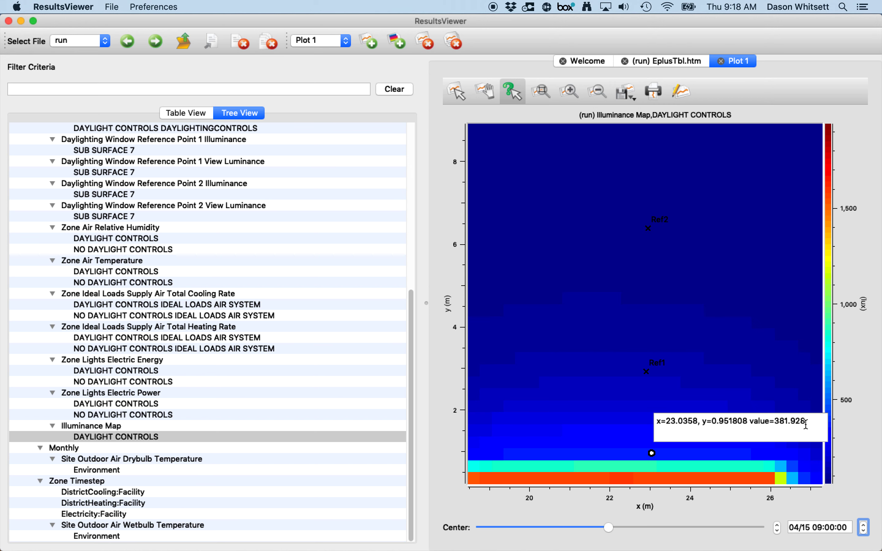
{"action": "left_click", "coordinate": [864, 526]}
{"action": "left_click", "coordinate": [863, 526]}
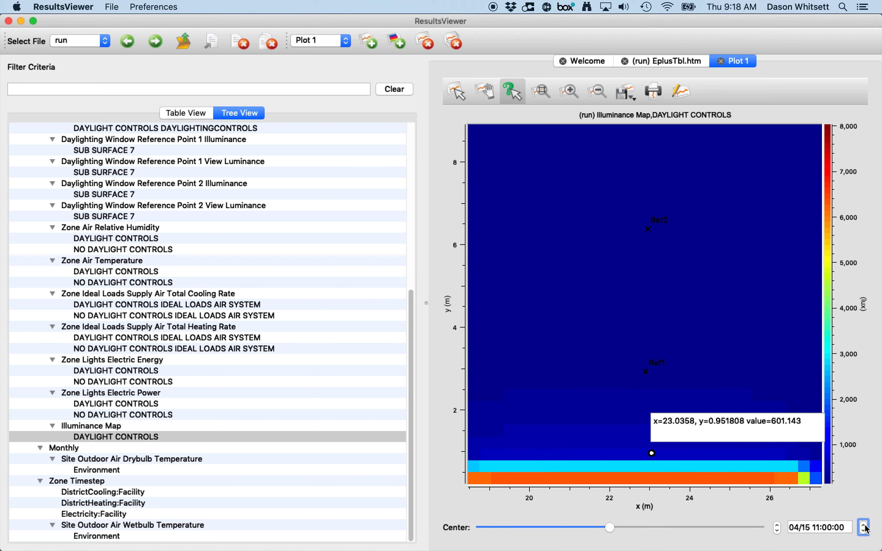
{"action": "left_click", "coordinate": [863, 525]}
{"action": "left_click", "coordinate": [864, 526]}
{"action": "left_click", "coordinate": [864, 525]}
{"action": "left_click", "coordinate": [863, 525]}
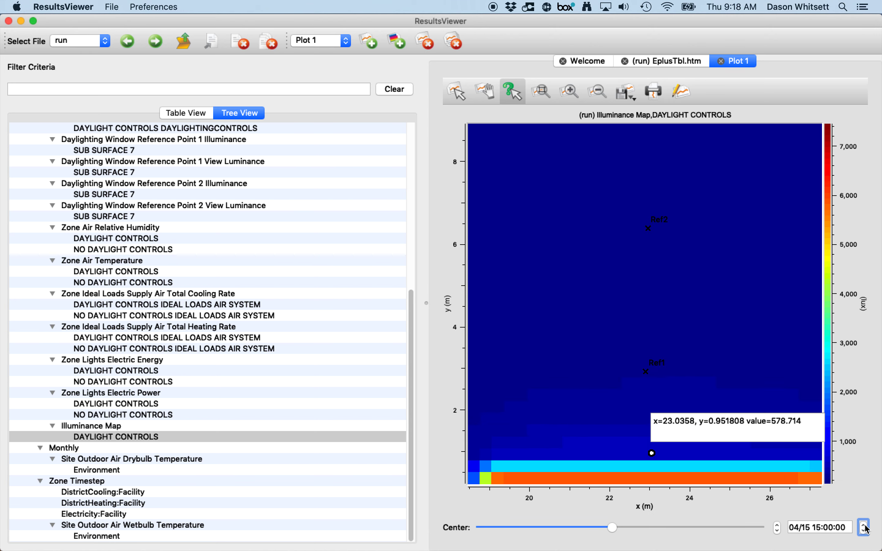
{"action": "left_click", "coordinate": [863, 525]}
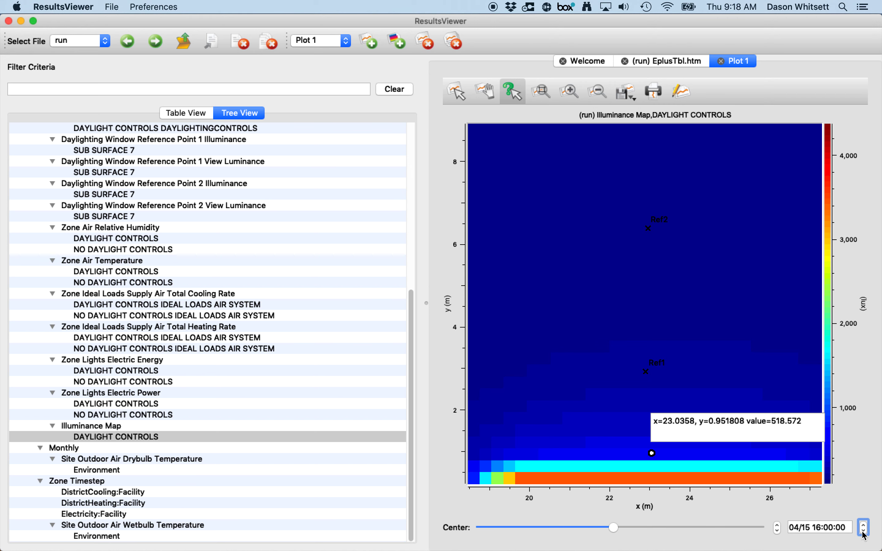
{"action": "left_click", "coordinate": [864, 530]}
{"action": "left_click", "coordinate": [864, 526]}
{"action": "left_click", "coordinate": [863, 526]}
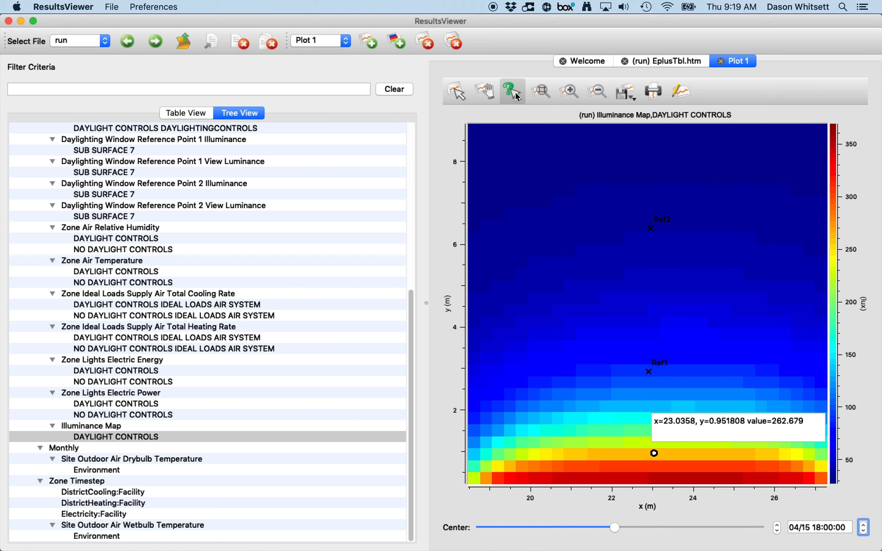
Step: Probe the illuminance at several points across the zone at 04/15 18:00, including near Ref1 and along the back of the room
{"action": "left_click", "coordinate": [723, 330]}
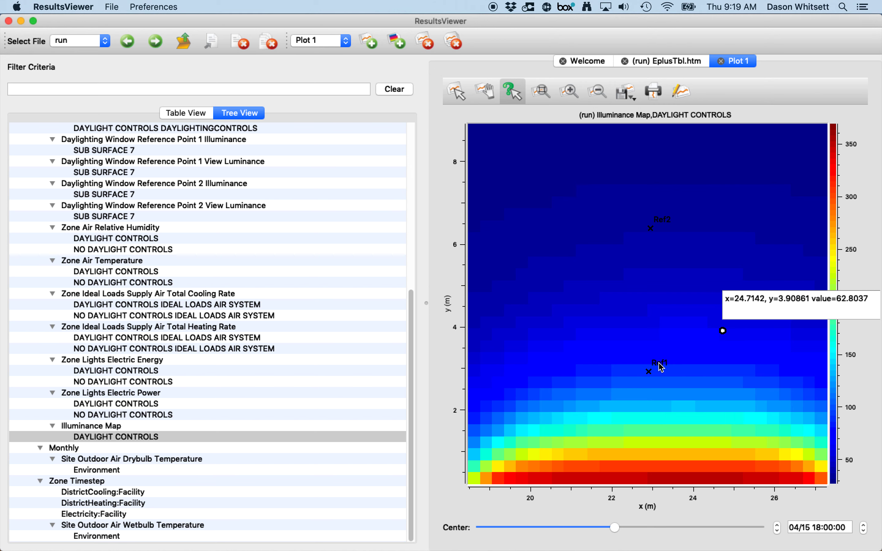
{"action": "left_click", "coordinate": [651, 374]}
{"action": "left_click", "coordinate": [530, 296]}
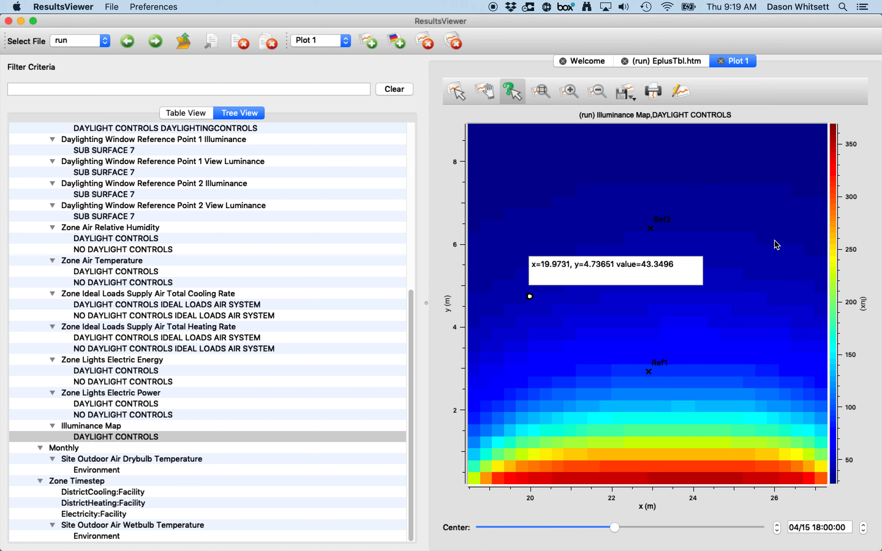
{"action": "left_click", "coordinate": [779, 233]}
{"action": "left_click", "coordinate": [793, 142]}
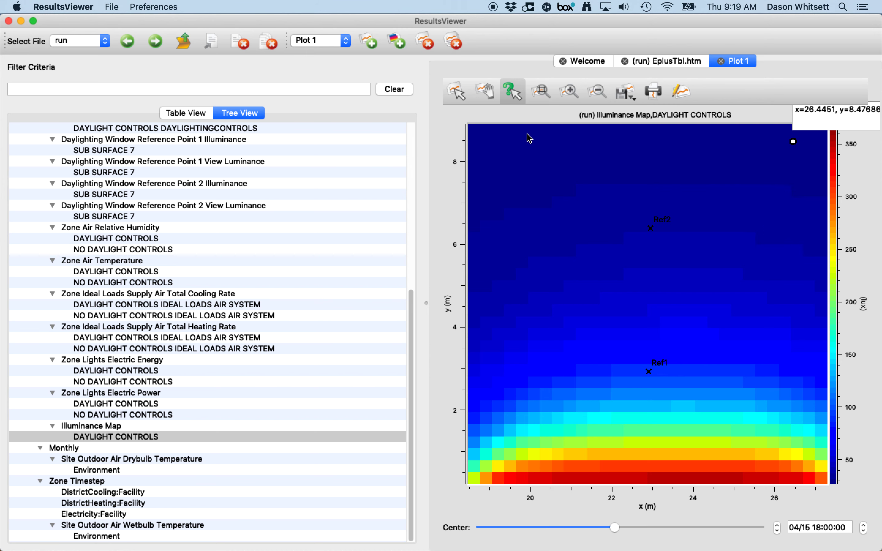
{"action": "left_click", "coordinate": [516, 157]}
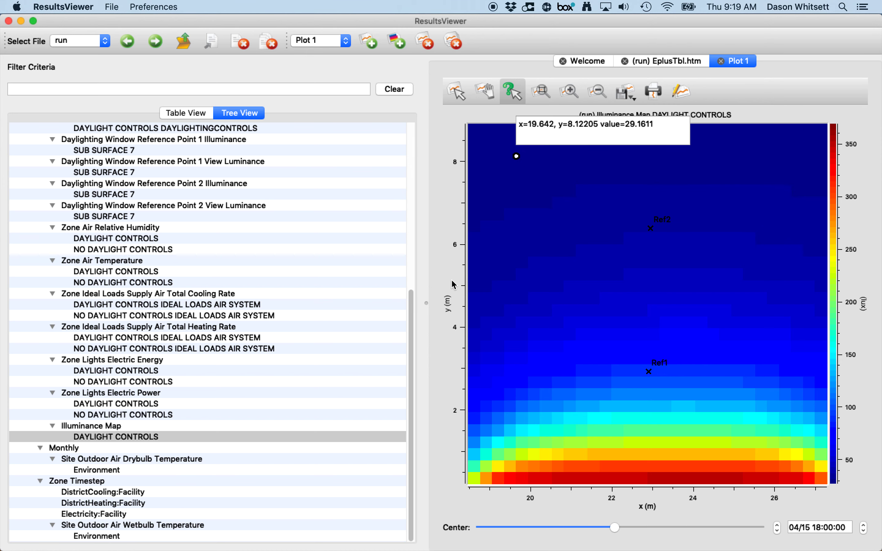
Step: Switch to OpenStudio and open the detailed reports in DView, declining the conversion to IP units
{"action": "left_click", "coordinate": [441, 274]}
{"action": "key", "text": "super+Tab"}
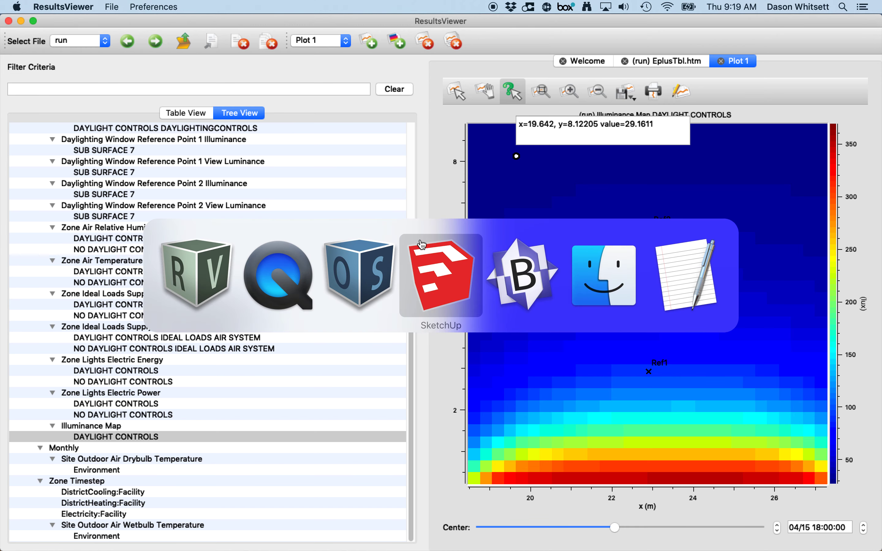
{"action": "left_click", "coordinate": [355, 280]}
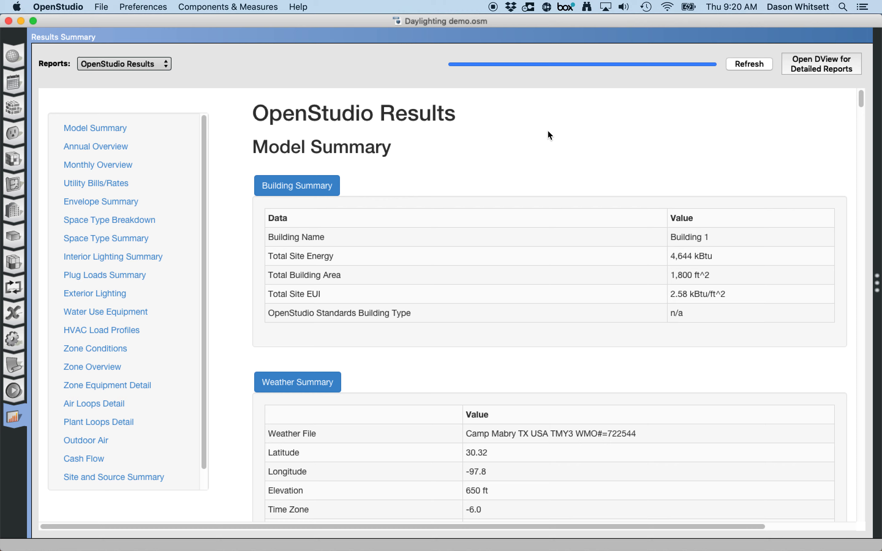
{"action": "key", "text": "super+Tab"}
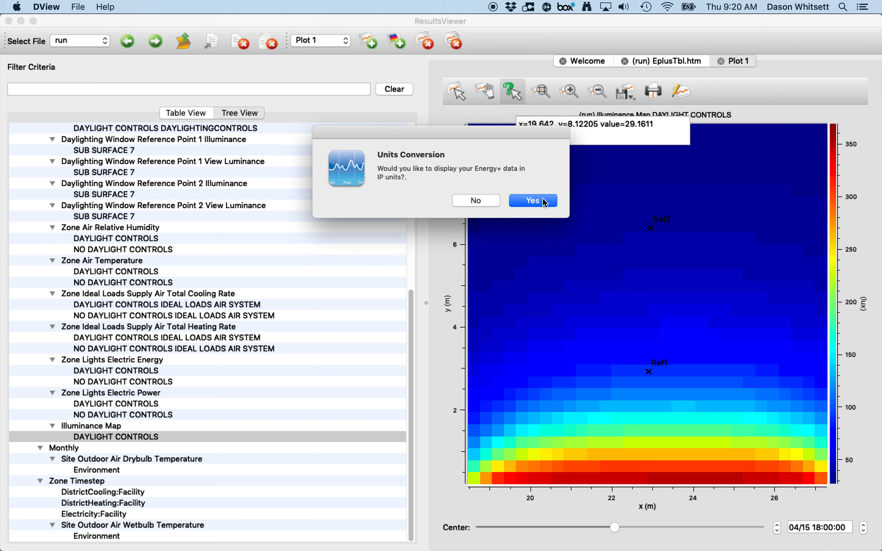
{"action": "left_click", "coordinate": [480, 199]}
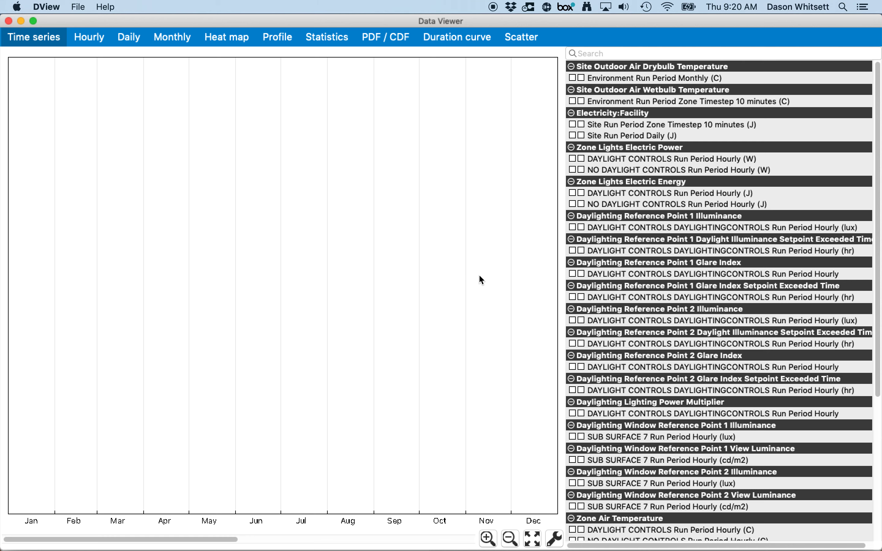
Step: Review the available output variables and plot hourly Zone Lights Electric Energy for both zones, viewed over Jan 08 to Jan 22
{"action": "scroll", "coordinate": [479, 270], "scroll_direction": "down", "scroll_amount": 10}
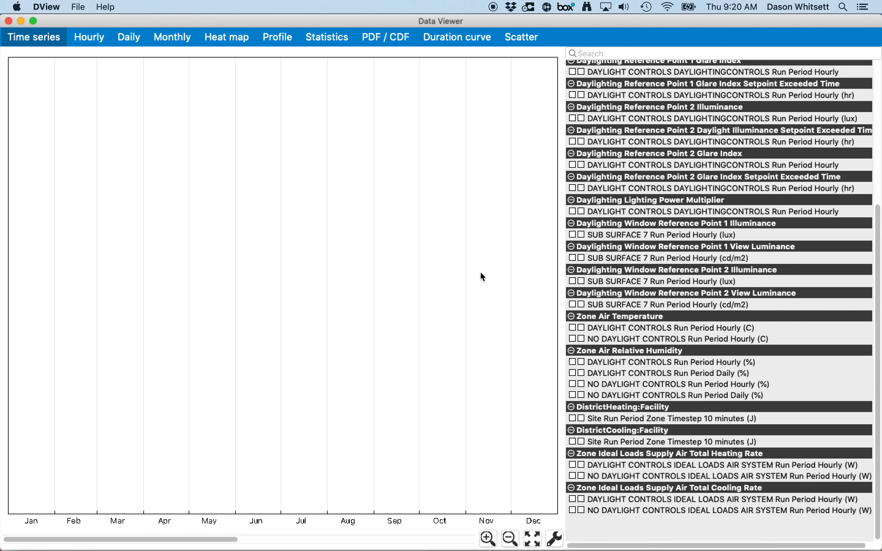
{"action": "scroll", "coordinate": [480, 270], "scroll_direction": "up", "scroll_amount": 10}
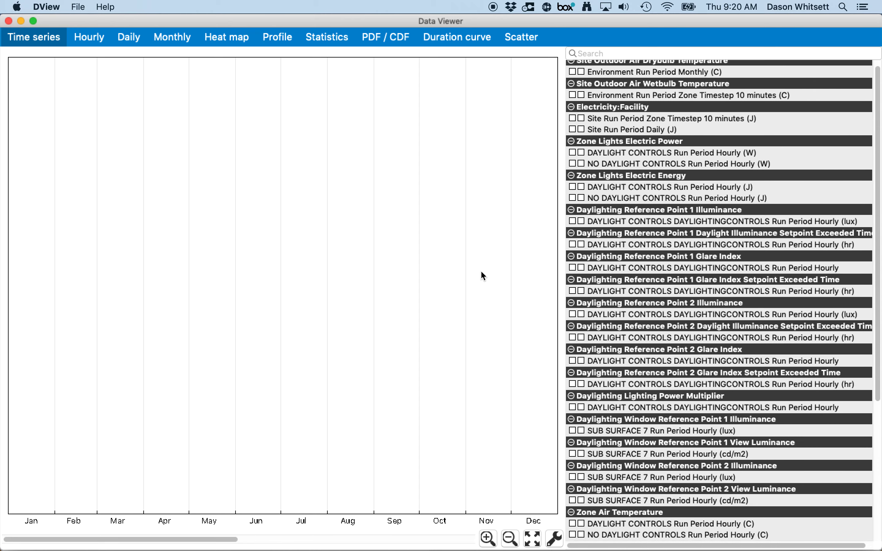
{"action": "scroll", "coordinate": [480, 270], "scroll_direction": "down", "scroll_amount": 10}
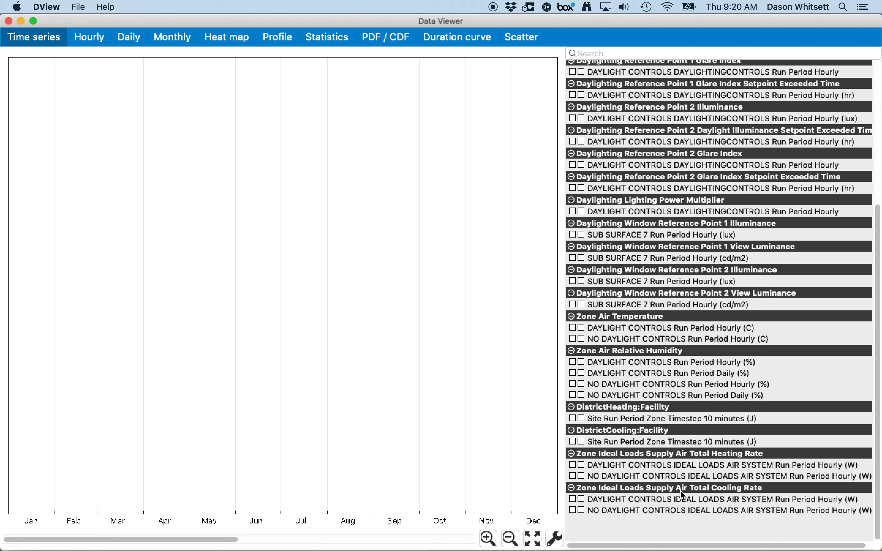
{"action": "scroll", "coordinate": [684, 344], "scroll_direction": "up", "scroll_amount": 10}
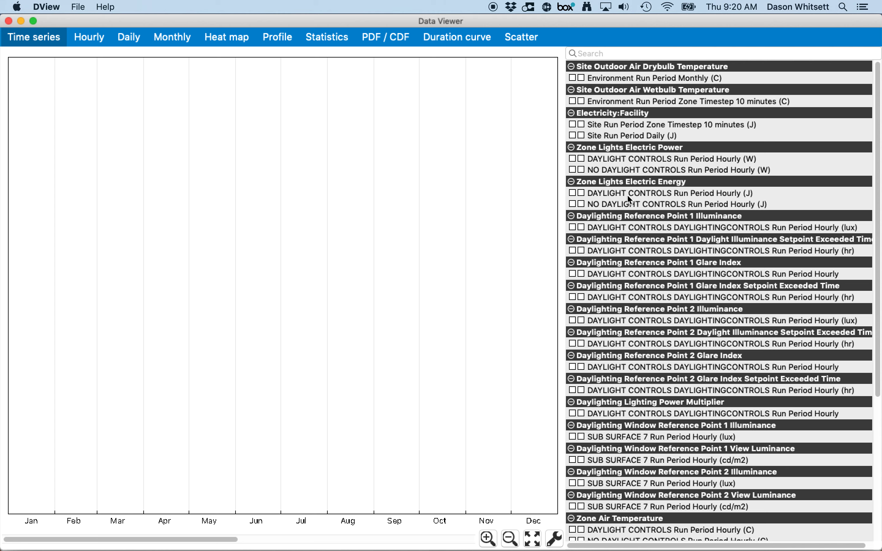
{"action": "left_click", "coordinate": [572, 193]}
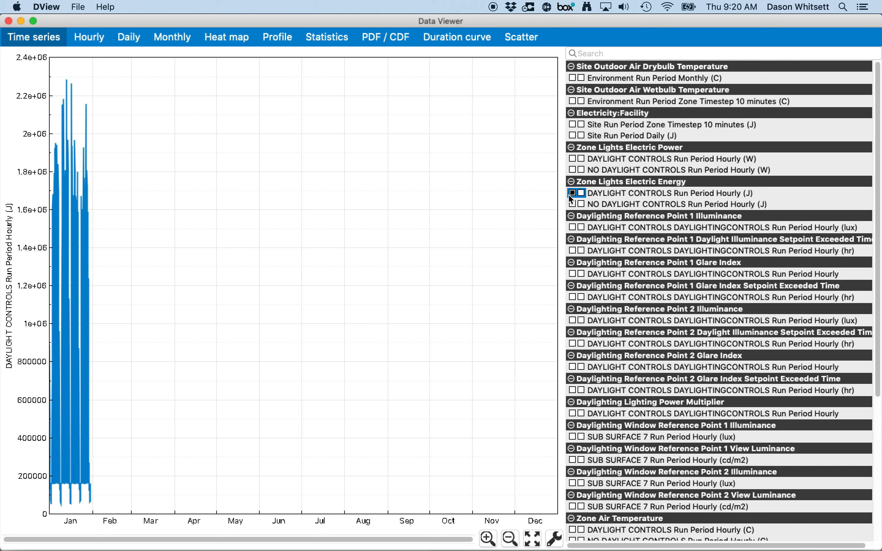
{"action": "left_click", "coordinate": [572, 204]}
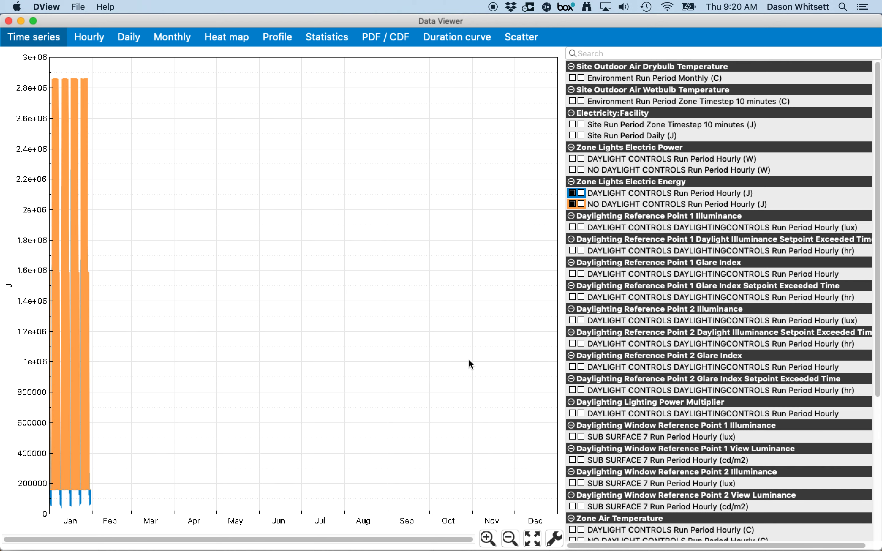
{"action": "left_click", "coordinate": [488, 538]}
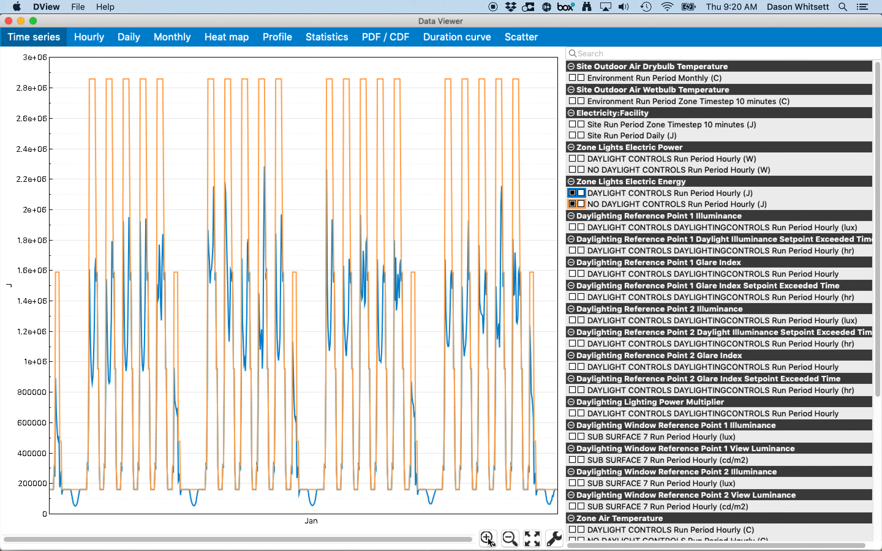
{"action": "left_click", "coordinate": [488, 538]}
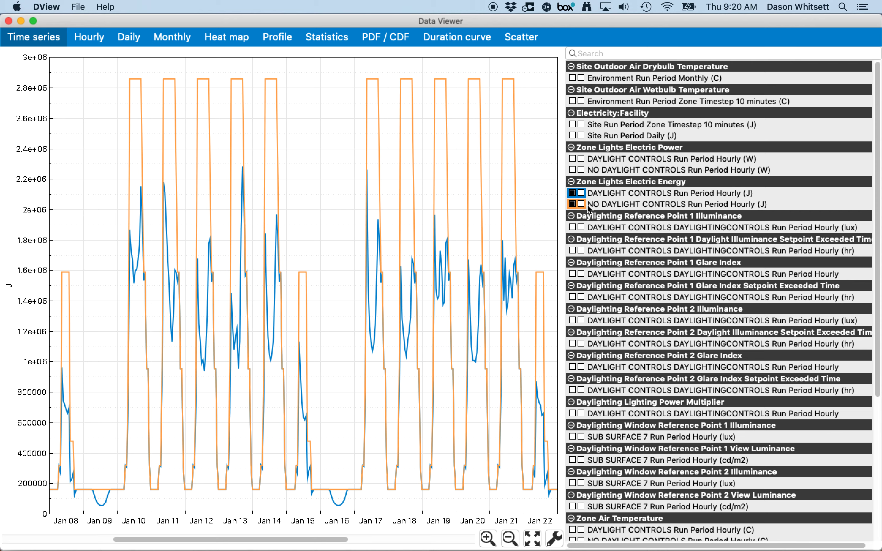
Step: Replace the lighting energy series with hourly Zone Lights Electric Power for both DAYLIGHT CONTROLS and NO DAYLIGHT CONTROLS
{"action": "left_click", "coordinate": [572, 193]}
{"action": "left_click", "coordinate": [573, 205]}
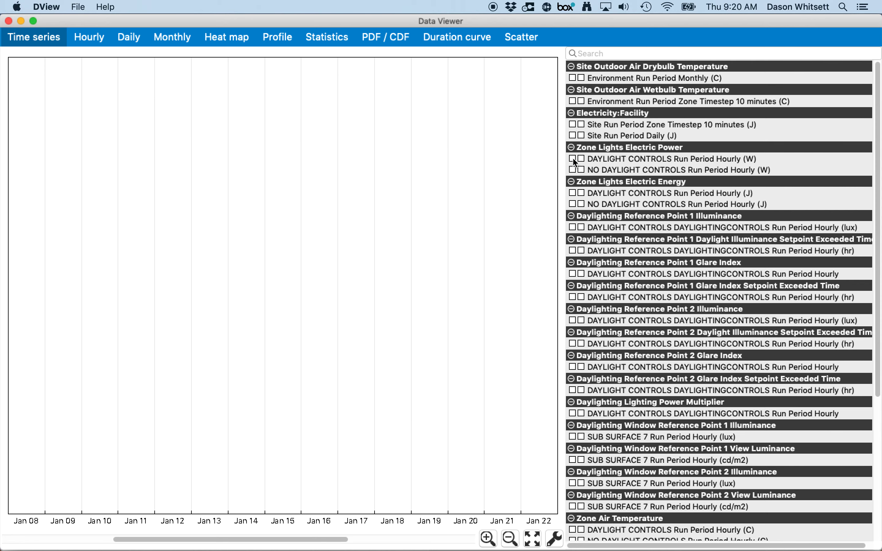
{"action": "left_click", "coordinate": [573, 159]}
{"action": "left_click", "coordinate": [573, 169]}
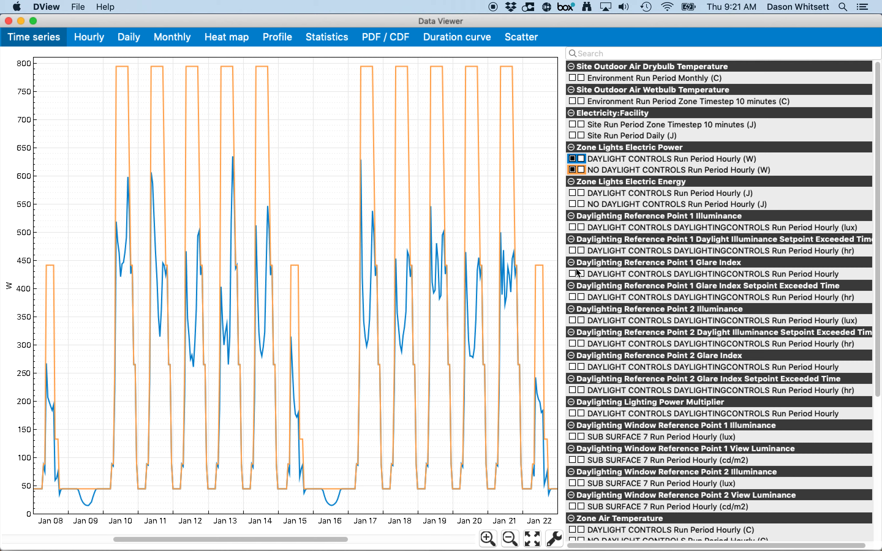
Step: Compare the Daylighting Reference Point 1 and 2 Illuminance series in a second graph below the lighting power, and remove both series
{"action": "left_click", "coordinate": [572, 227]}
{"action": "left_click", "coordinate": [572, 228]}
{"action": "left_click", "coordinate": [581, 227]}
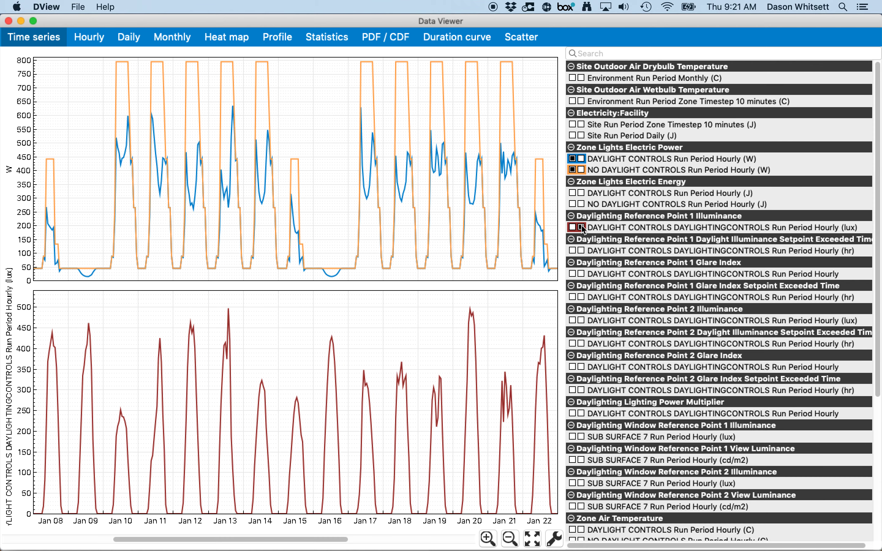
{"action": "left_click", "coordinate": [581, 321]}
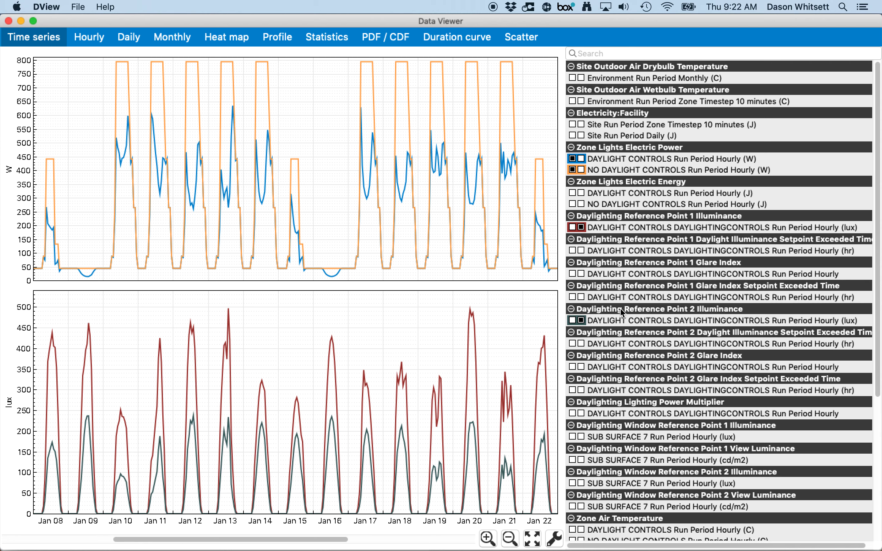
{"action": "left_click", "coordinate": [582, 227]}
{"action": "left_click", "coordinate": [581, 320]}
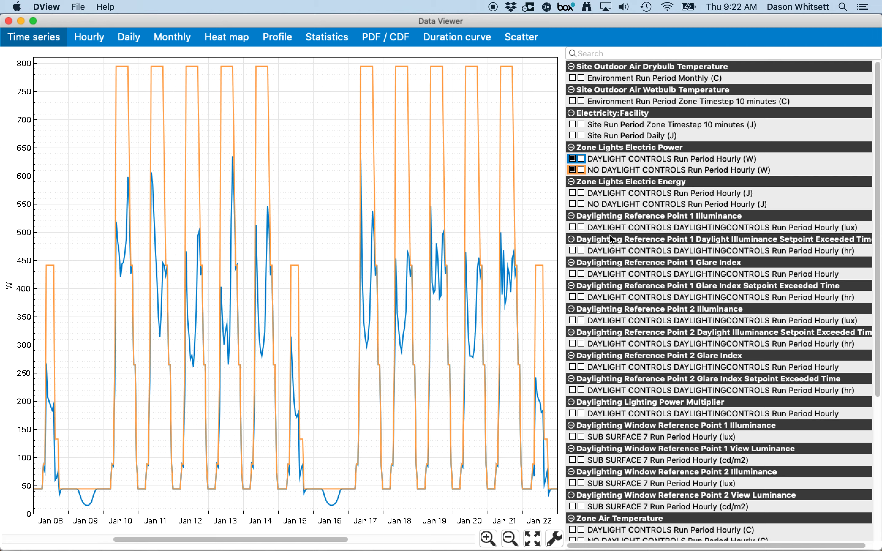
Step: Compare both zones' Ideal Loads Supply Air Total Cooling Rate in the second graph, down to Jan 11-13, and remove both series
{"action": "scroll", "coordinate": [605, 244], "scroll_direction": "down", "scroll_amount": 10}
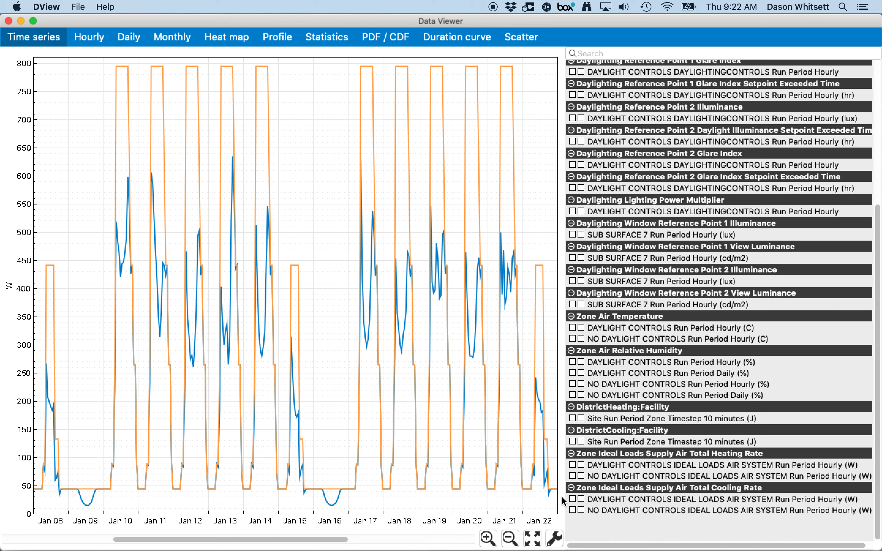
{"action": "left_click", "coordinate": [581, 499]}
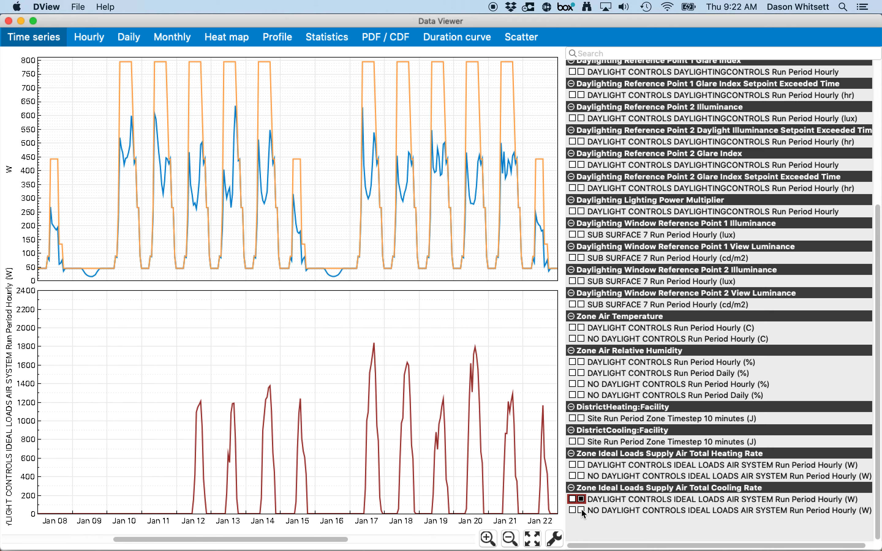
{"action": "left_click", "coordinate": [581, 509]}
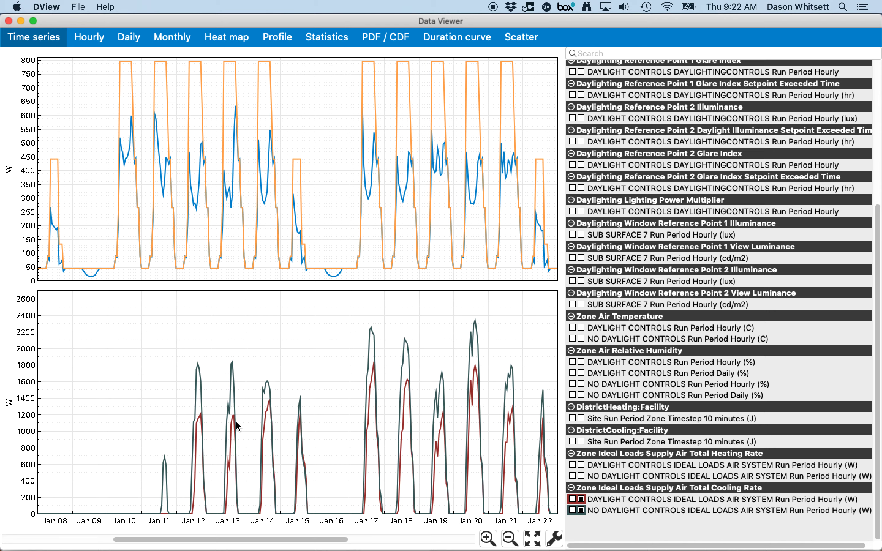
{"action": "left_click", "coordinate": [486, 541]}
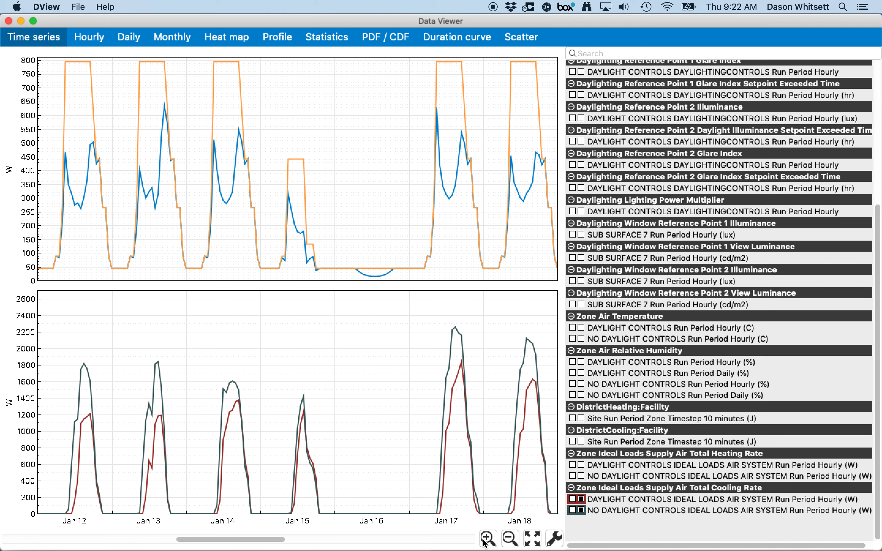
{"action": "left_click", "coordinate": [486, 539]}
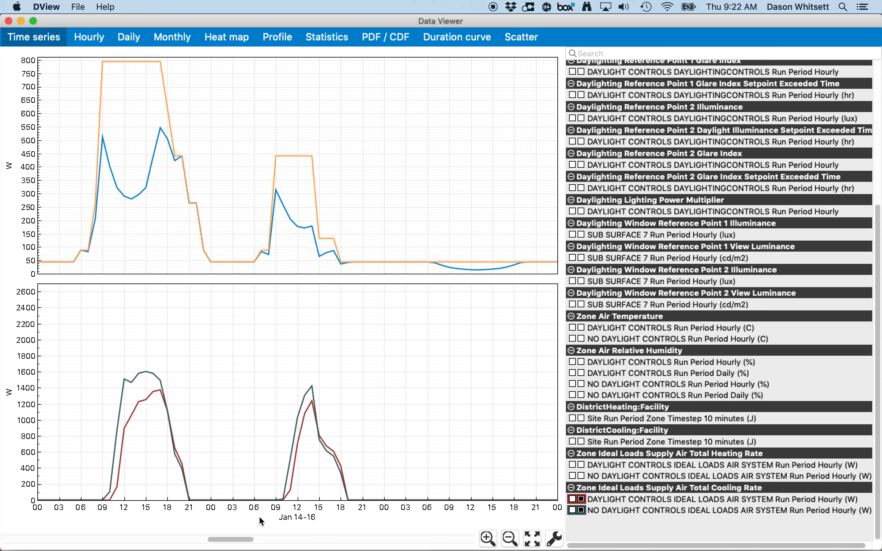
{"action": "left_click_drag", "start_coordinate": [243, 540], "coordinate": [193, 544]}
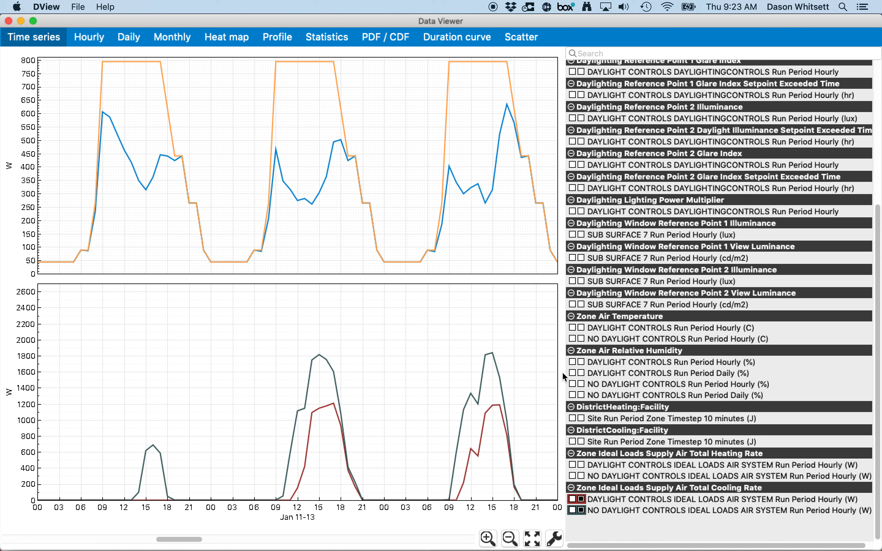
{"action": "left_click", "coordinate": [581, 499]}
{"action": "left_click", "coordinate": [581, 510]}
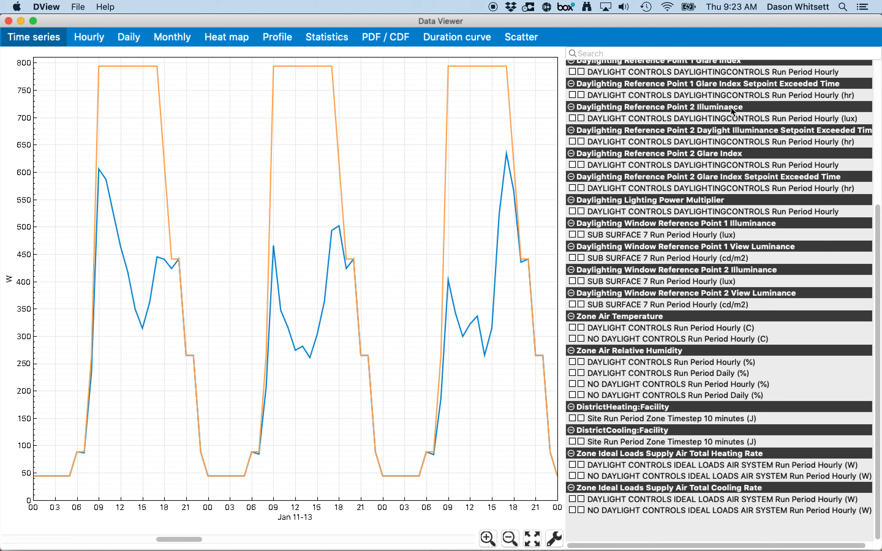
Step: Remove both Zone Lights Electric Power series and plot Zone Lights Electric Energy for both zones in the monthly view
{"action": "scroll", "coordinate": [665, 226], "scroll_direction": "up", "scroll_amount": 10}
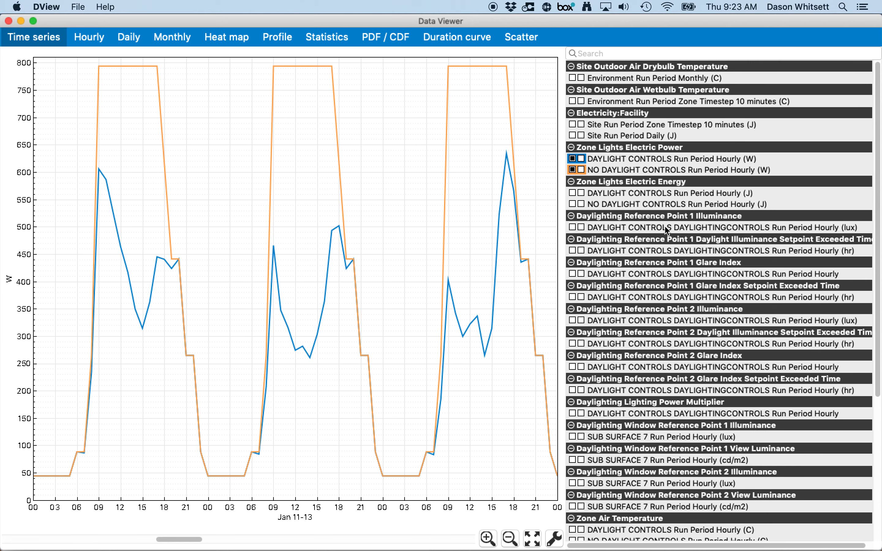
{"action": "left_click", "coordinate": [572, 170]}
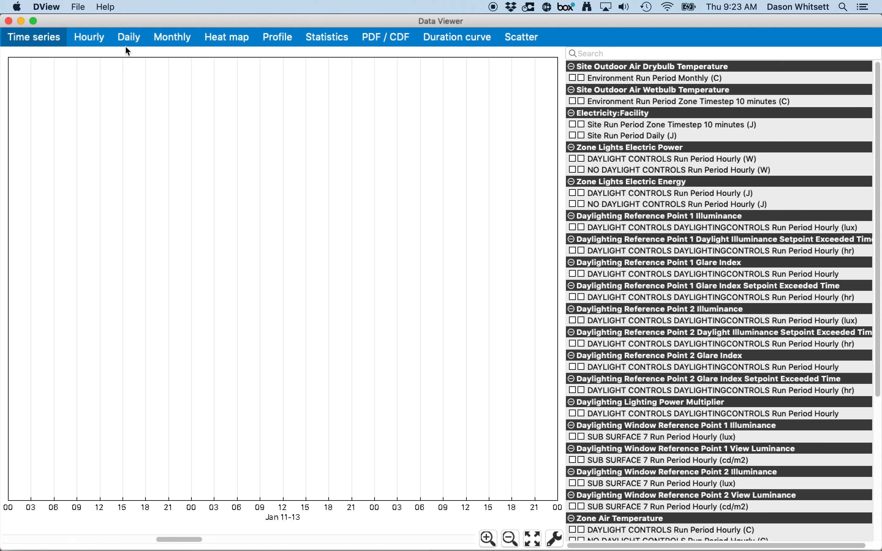
{"action": "left_click", "coordinate": [173, 37]}
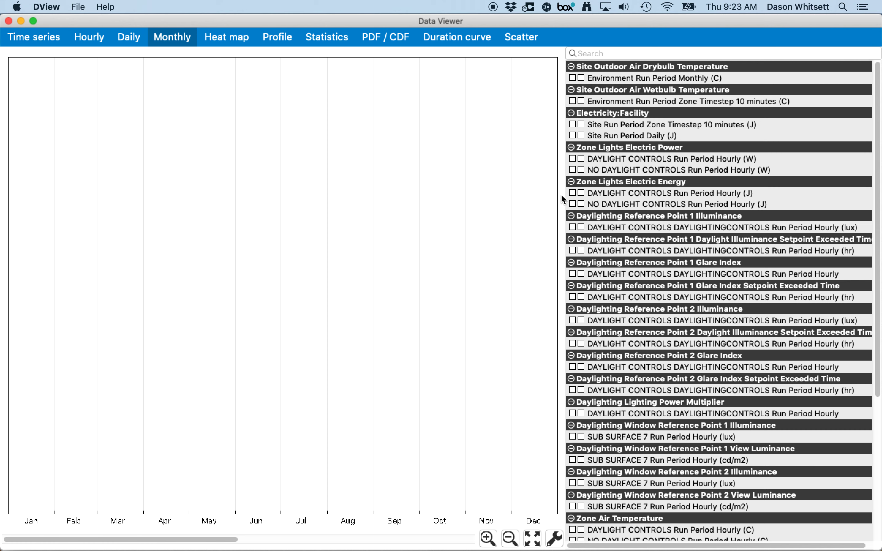
{"action": "scroll", "coordinate": [599, 220], "scroll_direction": "down", "scroll_amount": 1}
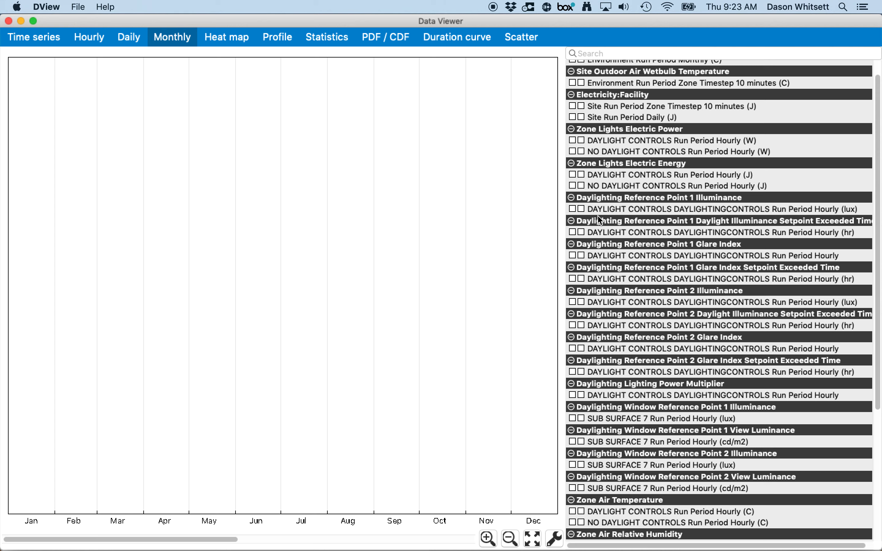
{"action": "left_click", "coordinate": [572, 175]}
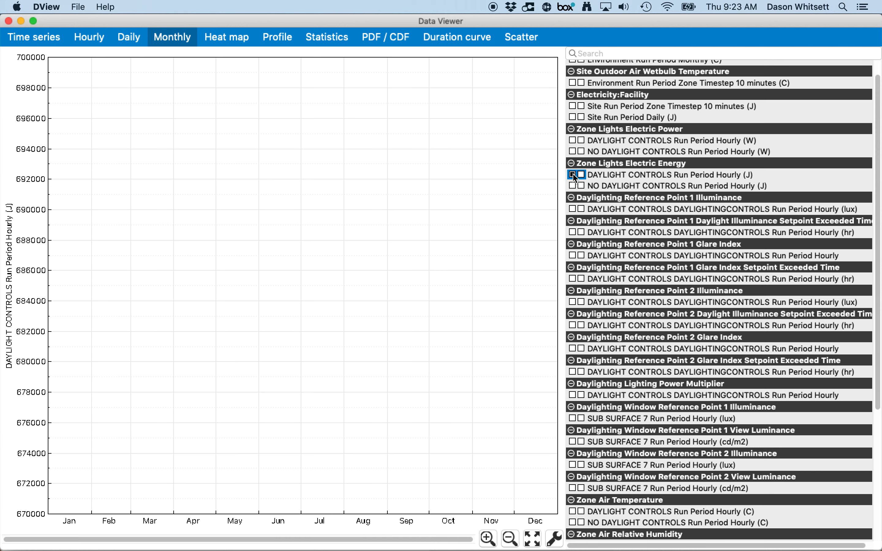
{"action": "left_click", "coordinate": [572, 186]}
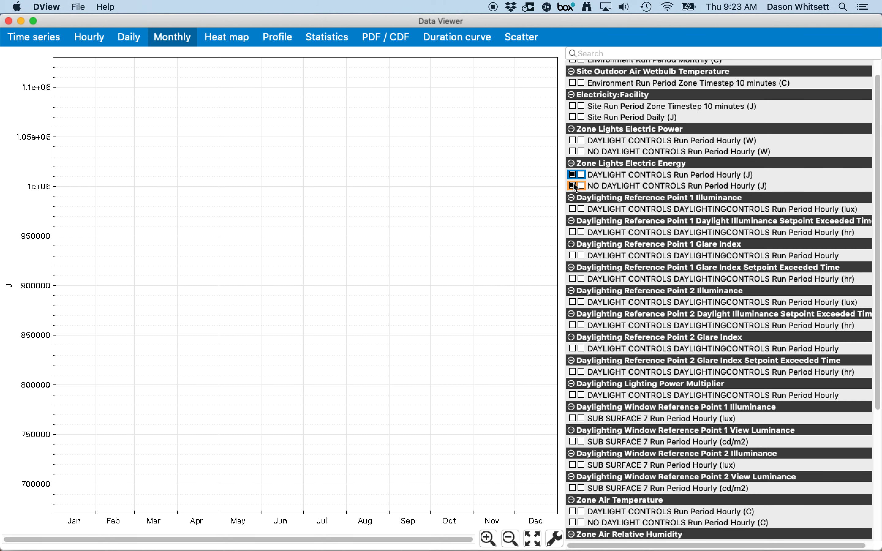
Step: Plot Zone Lights Electric Energy for DAYLIGHT CONTROLS and NO DAYLIGHT CONTROLS in the daily view, showing only January
{"action": "left_click", "coordinate": [125, 36]}
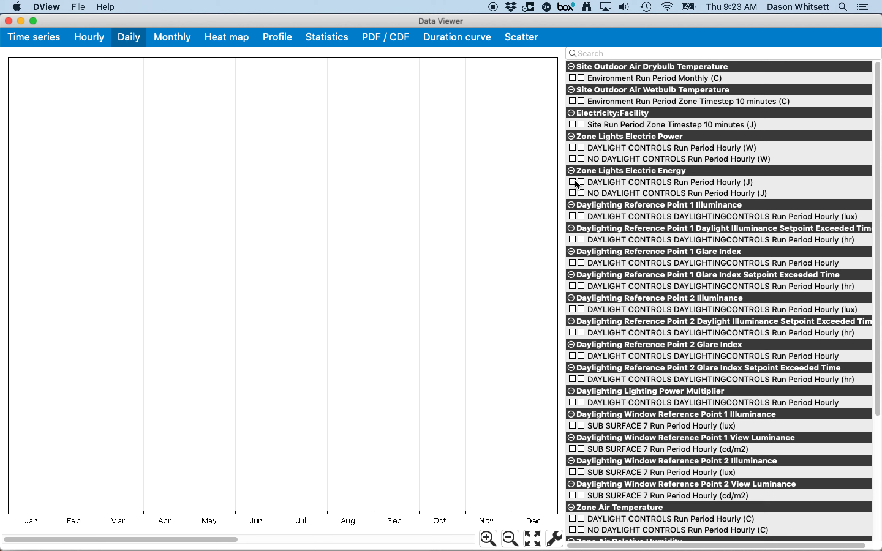
{"action": "left_click", "coordinate": [573, 182]}
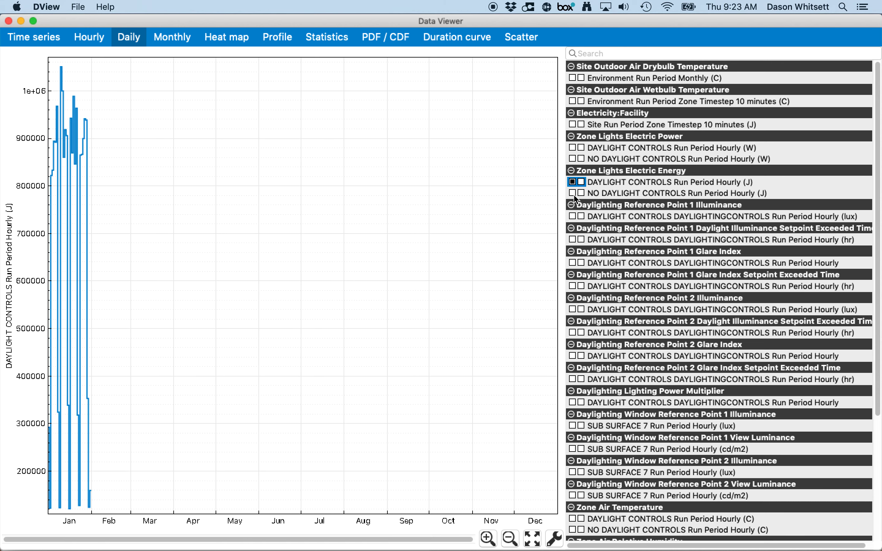
{"action": "left_click", "coordinate": [572, 193]}
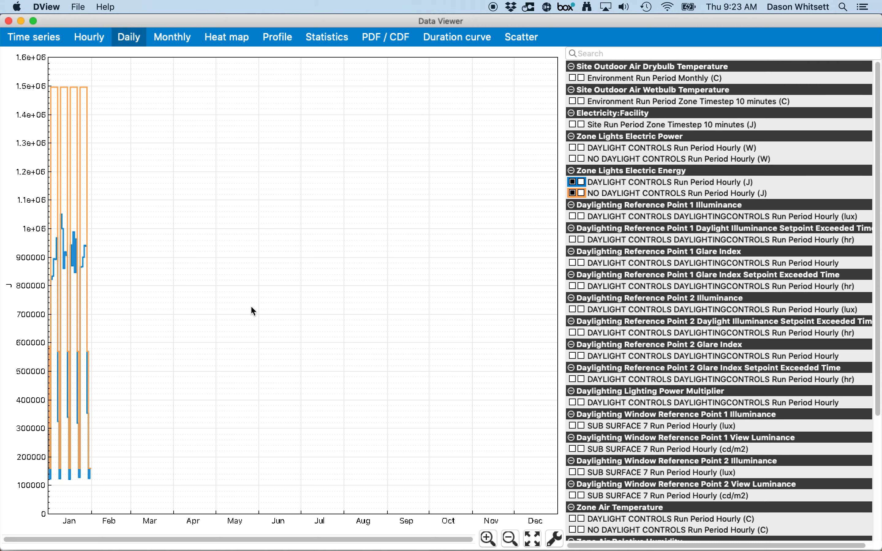
{"action": "left_click", "coordinate": [488, 538]}
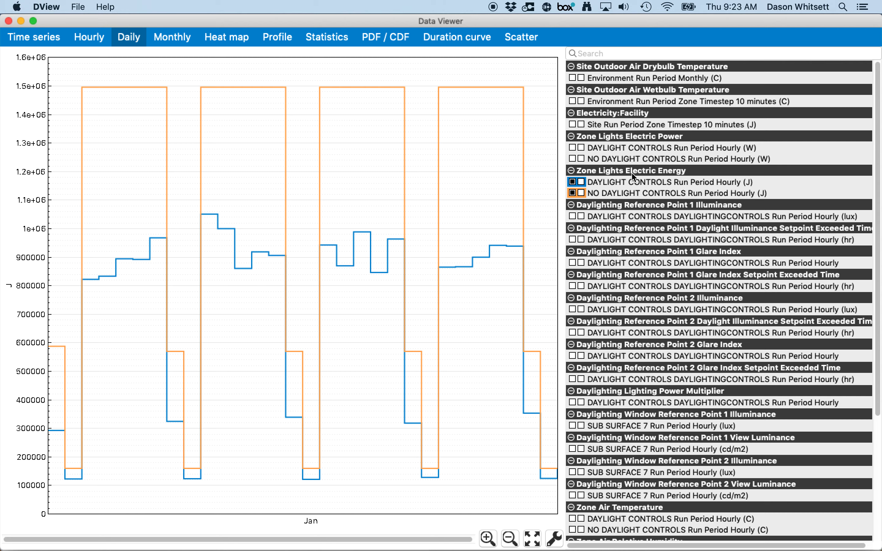
Step: Look through the remaining output variables available for the daily view and close the Data Viewer window
{"action": "scroll", "coordinate": [629, 174], "scroll_direction": "down", "scroll_amount": 5}
{"action": "scroll", "coordinate": [740, 451], "scroll_direction": "down", "scroll_amount": 3}
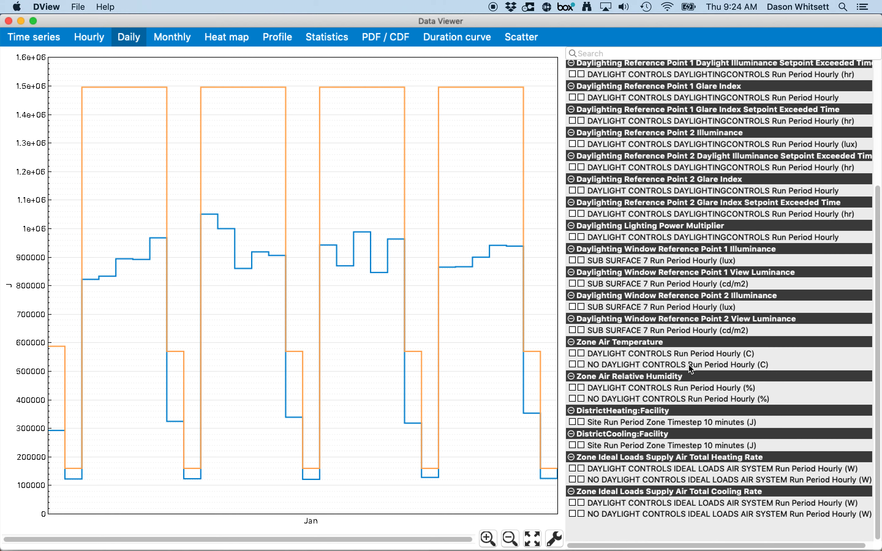
{"action": "scroll", "coordinate": [688, 367], "scroll_direction": "up", "scroll_amount": 8}
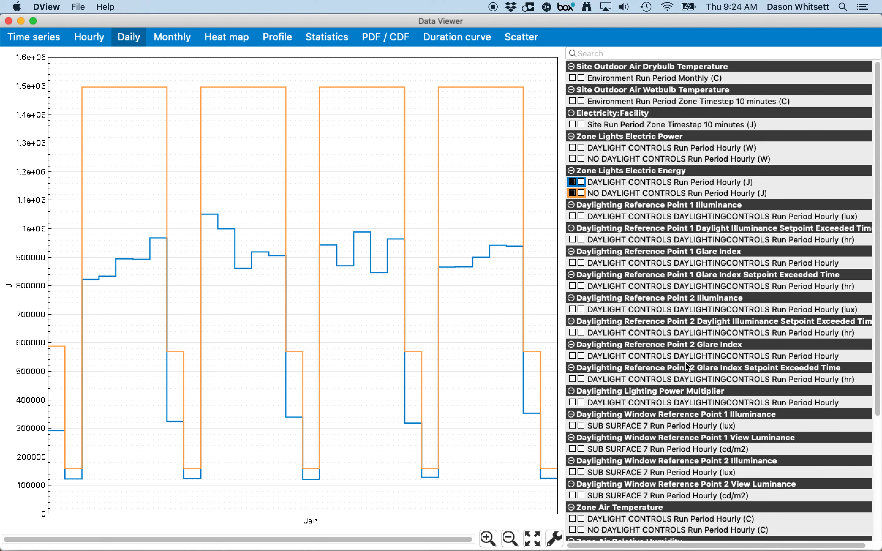
{"action": "scroll", "coordinate": [686, 366], "scroll_direction": "down", "scroll_amount": 8}
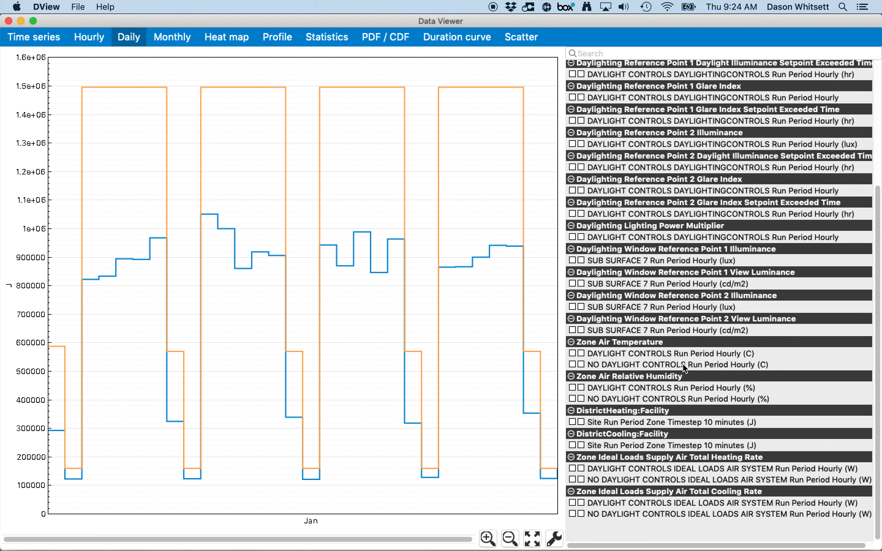
{"action": "left_click", "coordinate": [8, 21]}
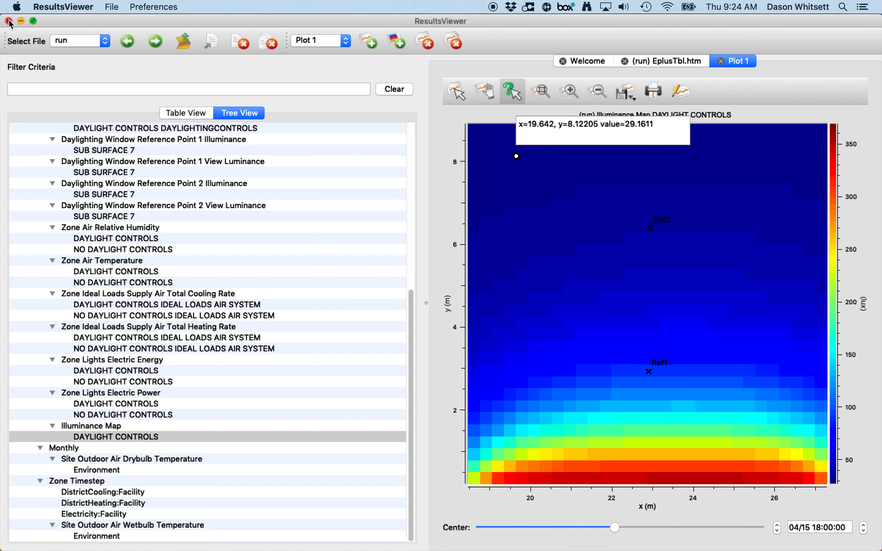